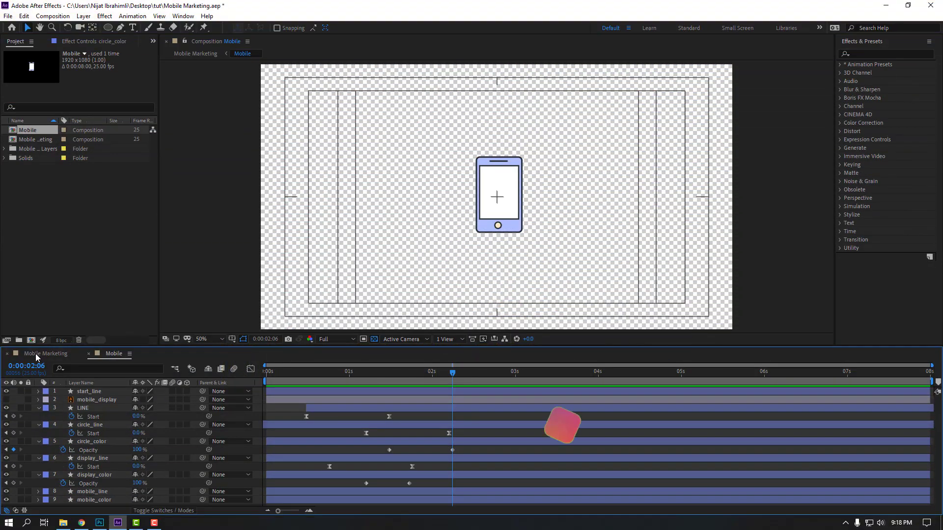
Step: Switch to the Mobile Marketing composition and show the title/action safe guides
left_click(36, 353)
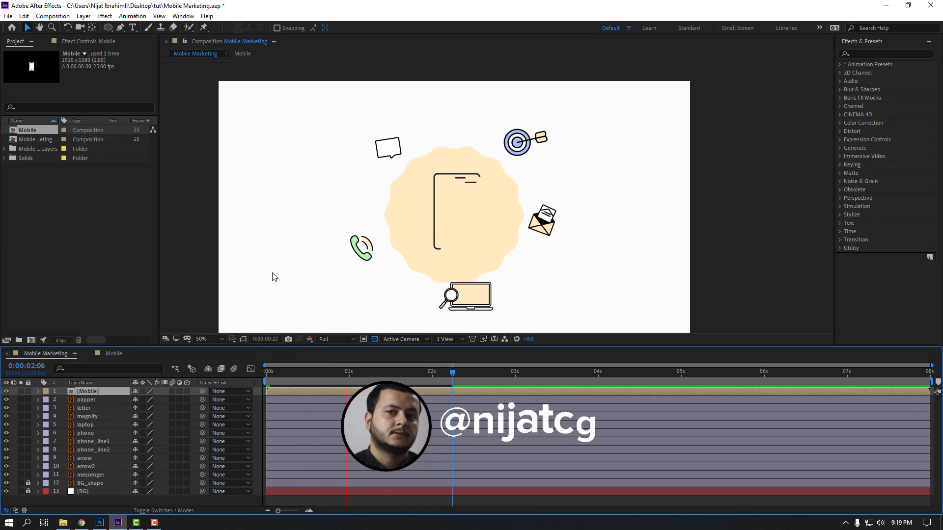
key("'")
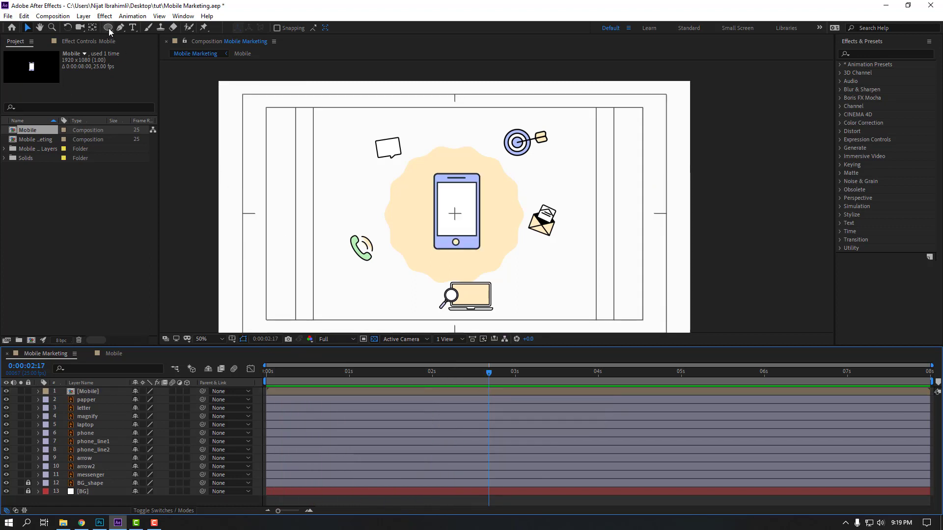
Step: Draw an ellipse shape circle centred over the peach blob
left_click_drag(109, 30, 149, 49)
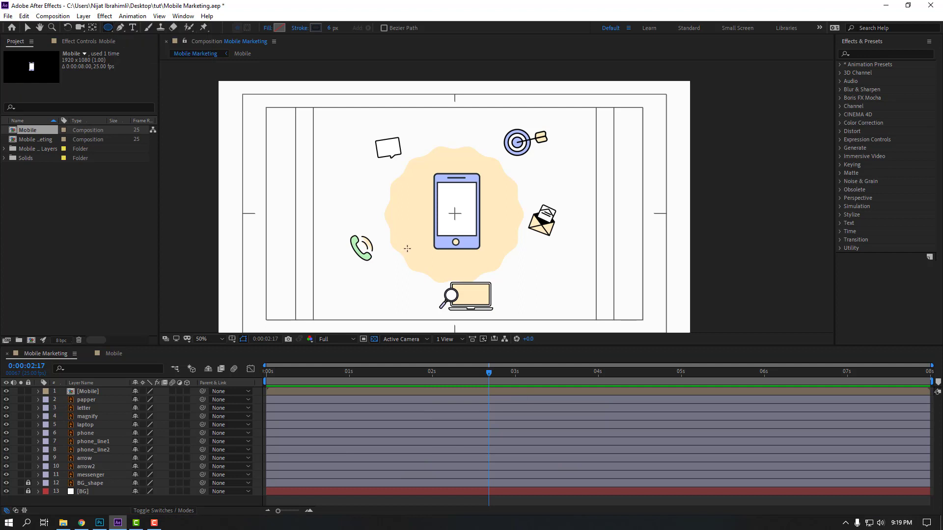
mouse_move(389, 151)
left_mouse_down()
mouse_move(524, 284)
mouse_move(532, 265)
left_mouse_up()
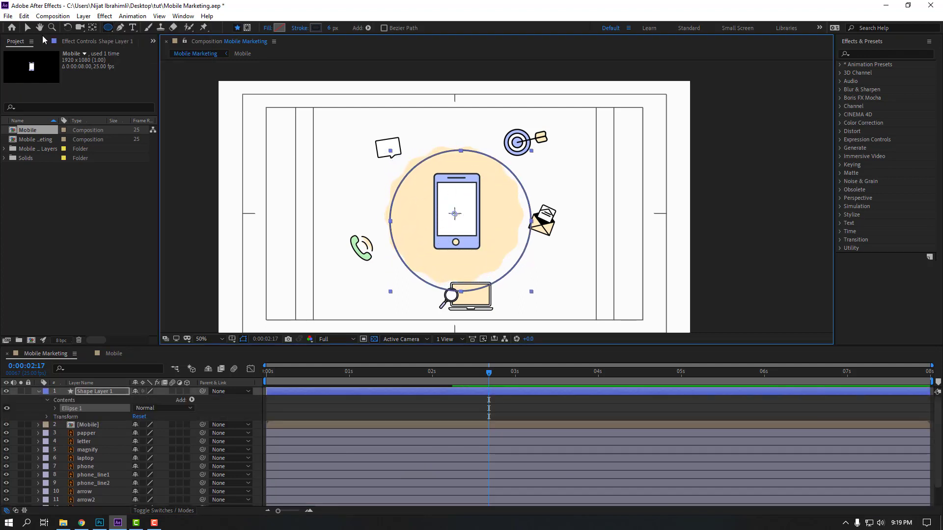
left_click(28, 27)
left_click_drag(462, 222, 454, 217)
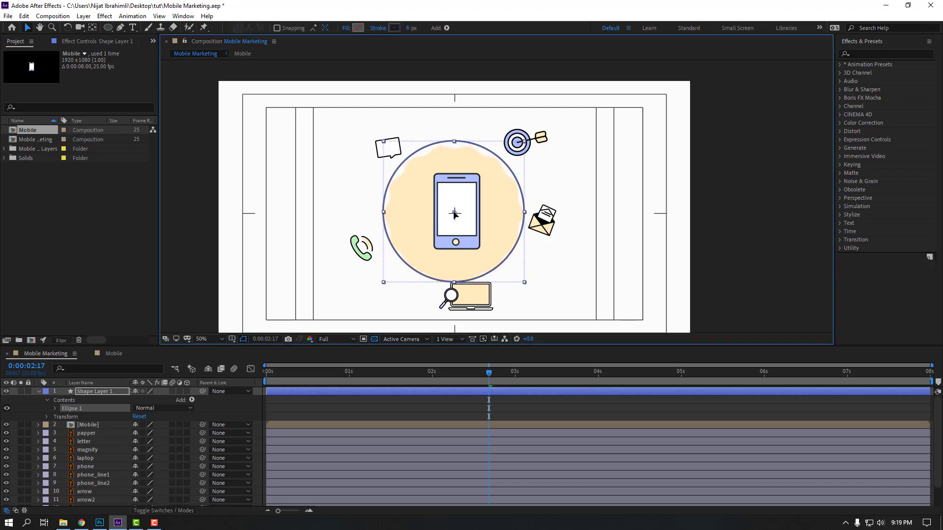
Step: Rename the new shape layer to line_dash and zoom in on the circle
left_click(39, 392)
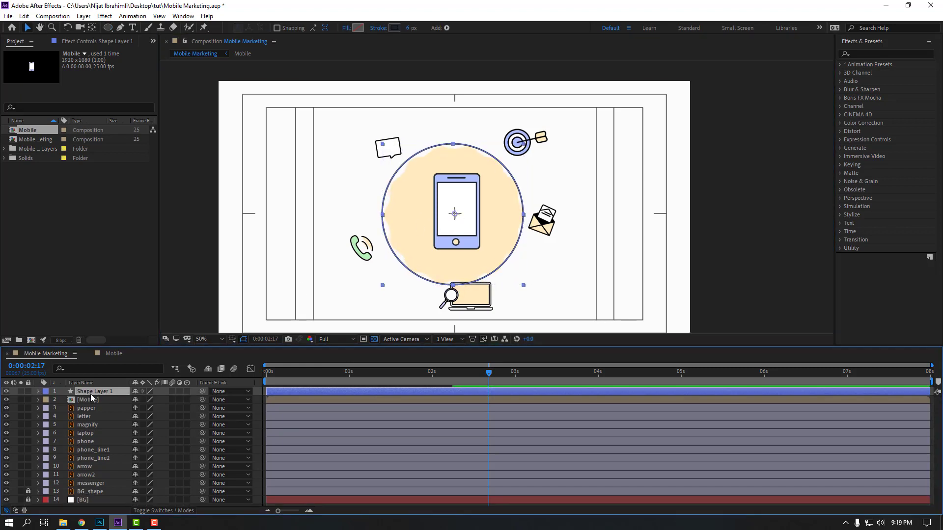
key("Return")
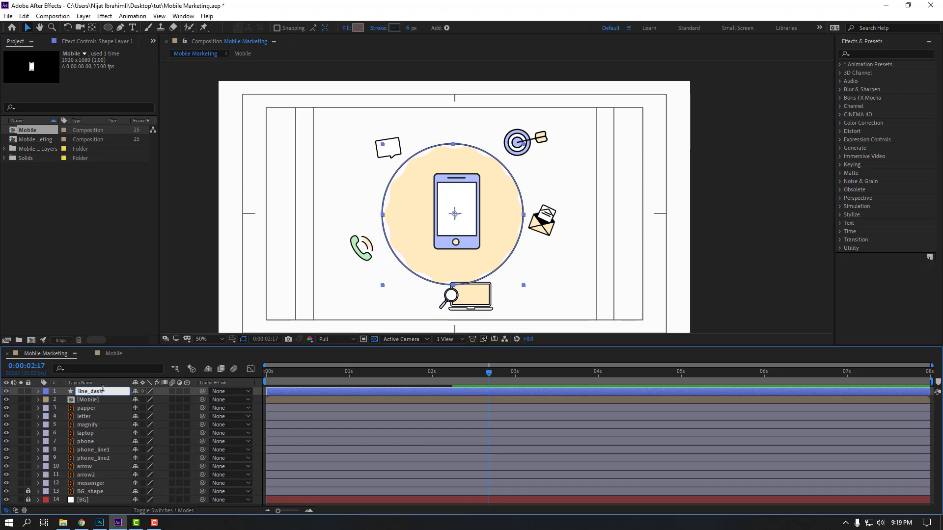
key("Return")
key("slash")
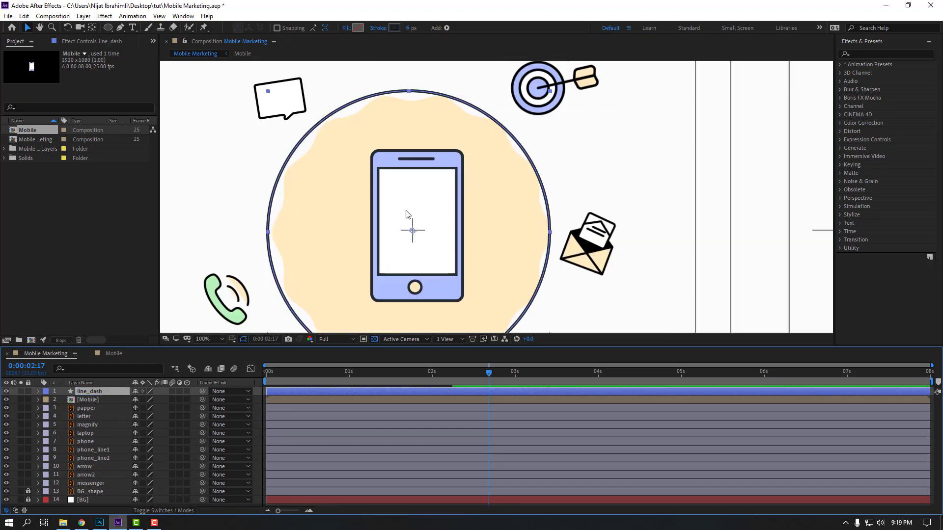
Step: Add dashes to the circle's Stroke 1 and set the Dash length to 47
left_click(38, 392)
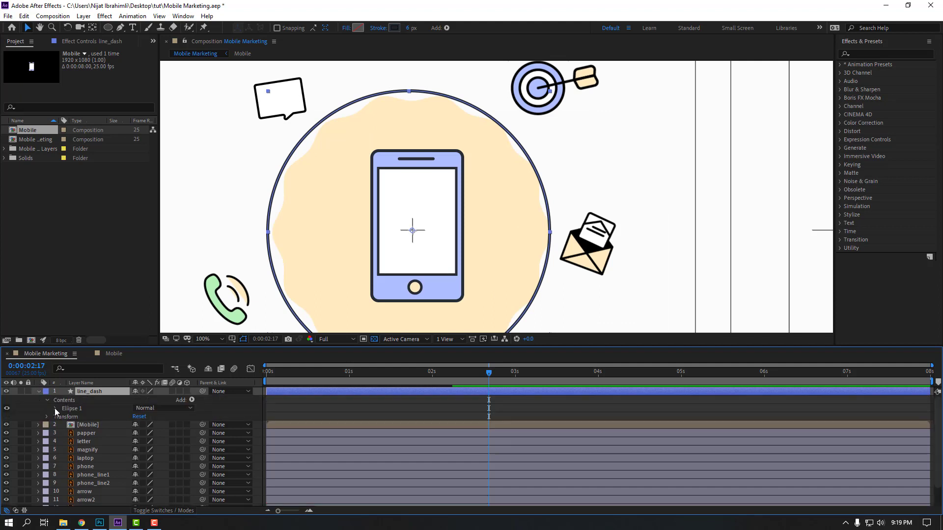
left_click(55, 408)
left_click(63, 426)
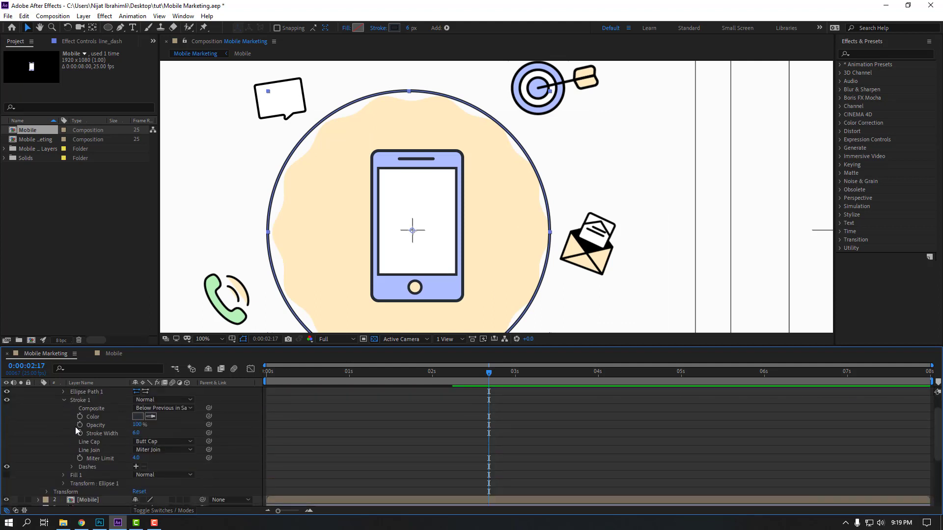
left_click(136, 467)
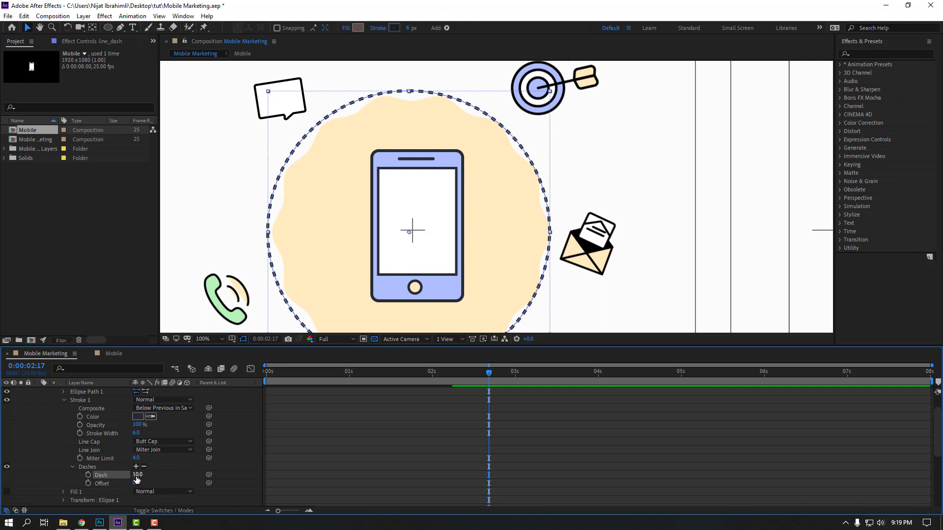
left_click_drag(137, 475, 155, 475)
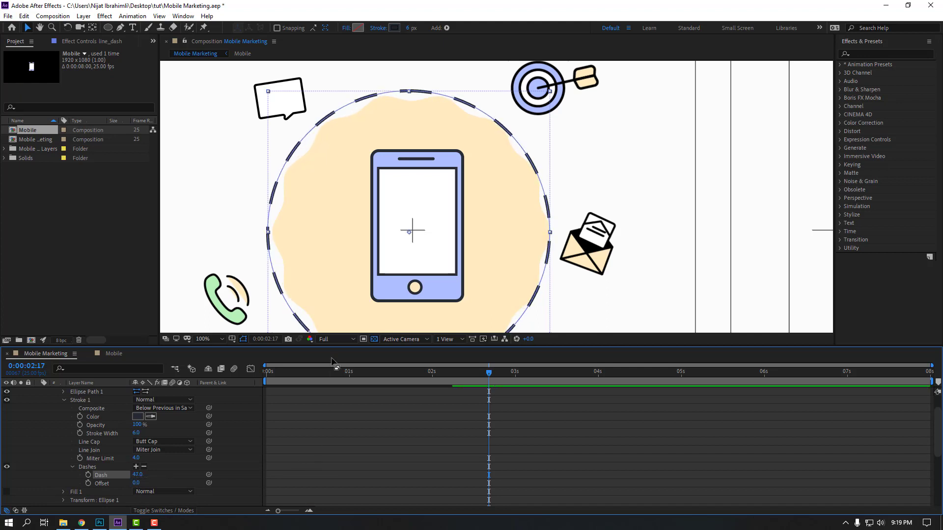
scroll(383, 169, "up", 3)
scroll(608, 204, "down", 1)
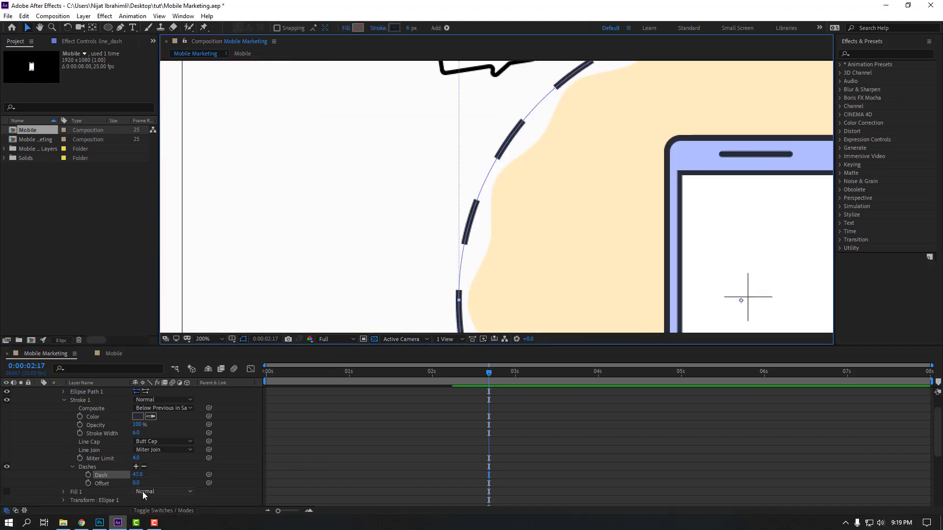
Step: Set the stroke's Line Cap to Round Cap
left_click(147, 445)
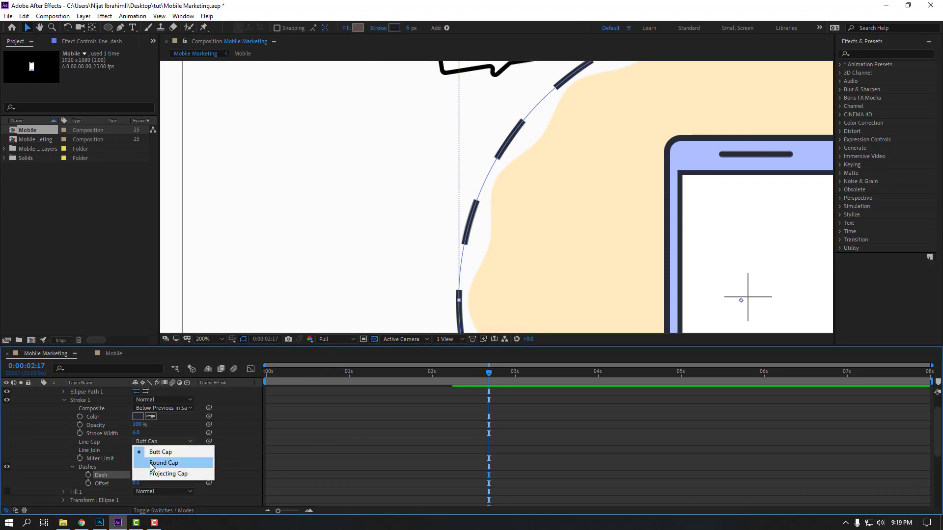
left_click(165, 462)
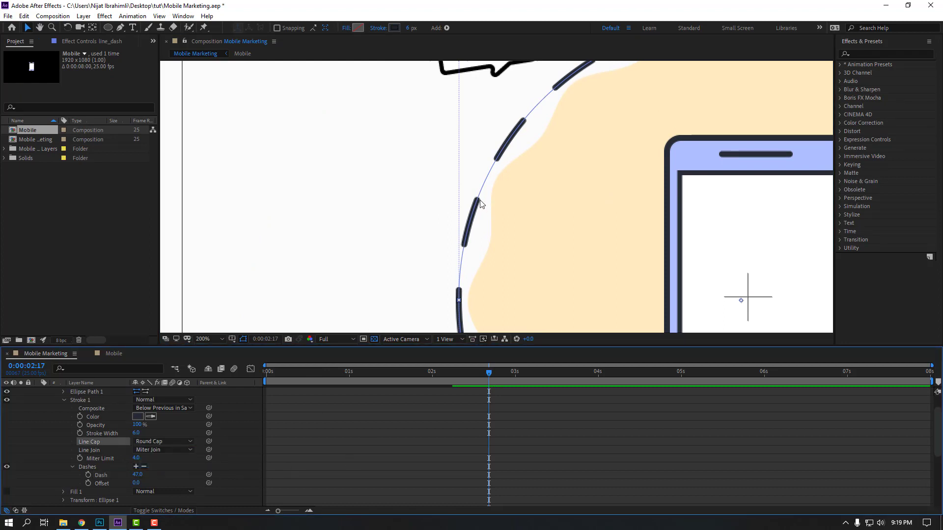
scroll(406, 267, "down", 2)
scroll(406, 267, "down", 1)
scroll(406, 267, "down", 1)
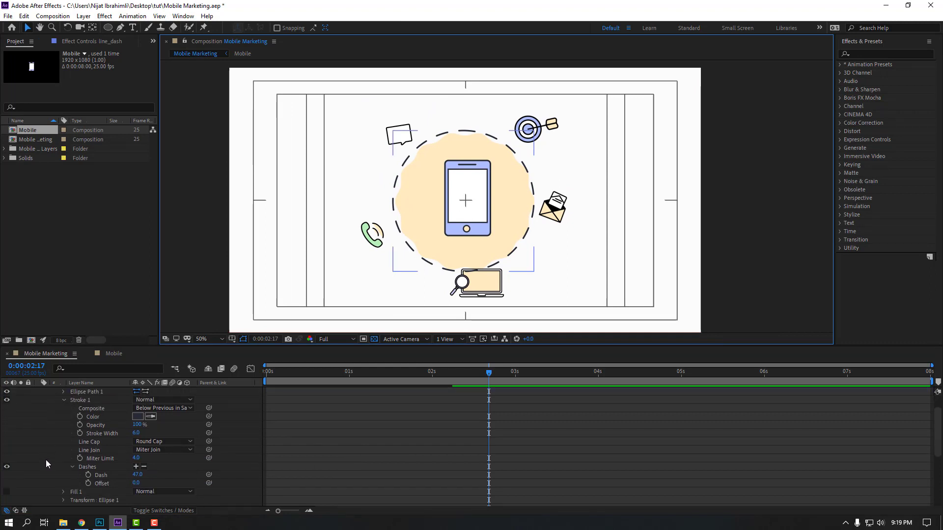
left_click(452, 199)
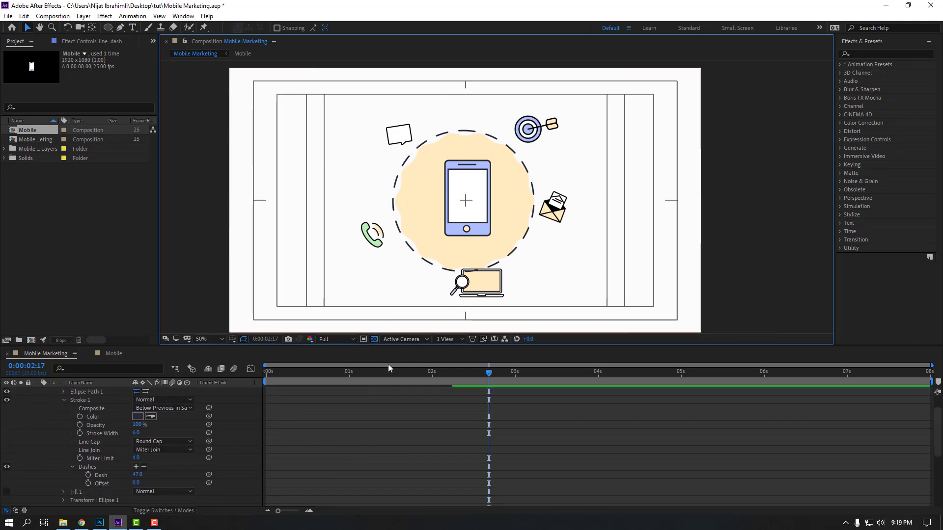
Step: Keyframe the dash Offset from 0 at the start to 50 at 7 seconds and preview
left_click_drag(390, 377, 214, 382)
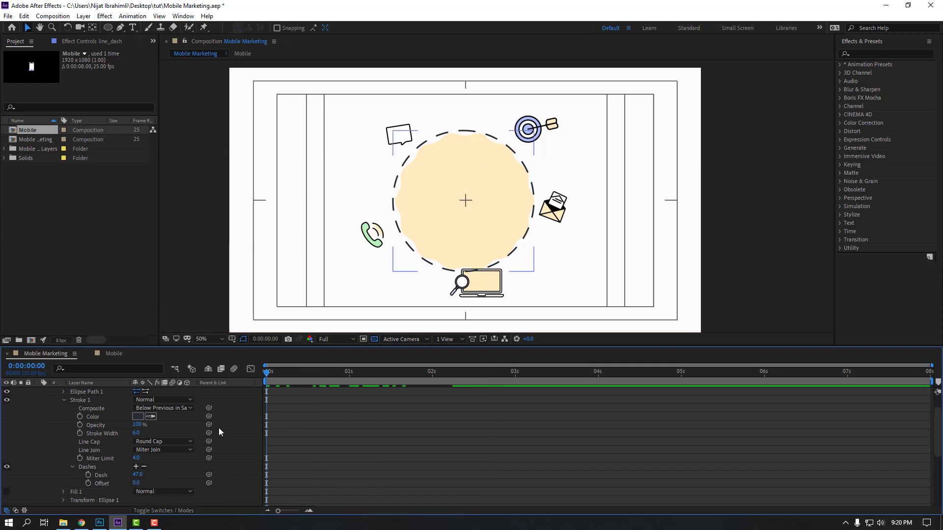
left_click(88, 483)
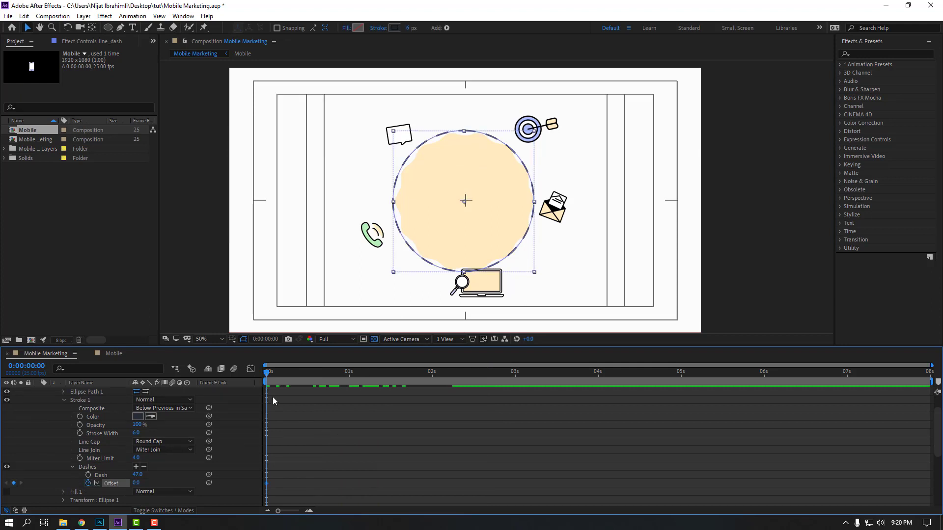
left_click_drag(274, 376, 563, 398)
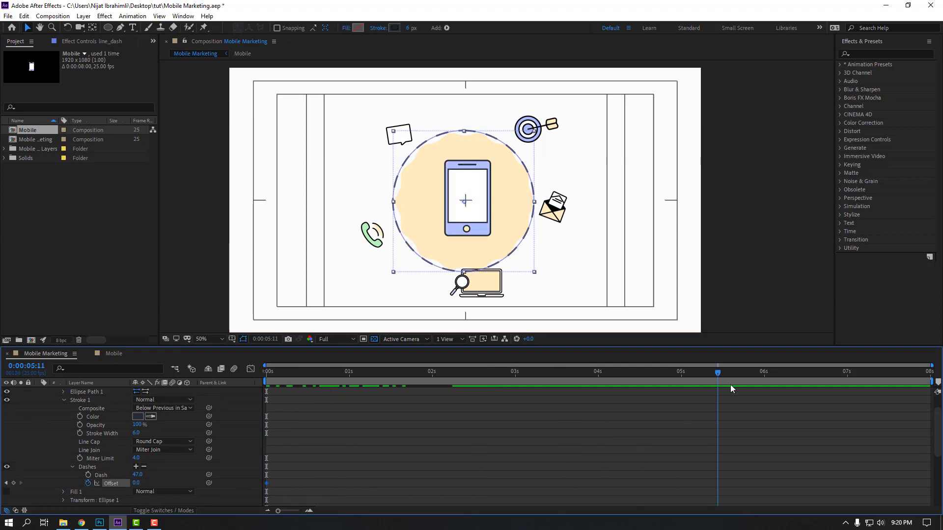
left_click_drag(818, 388, 845, 388)
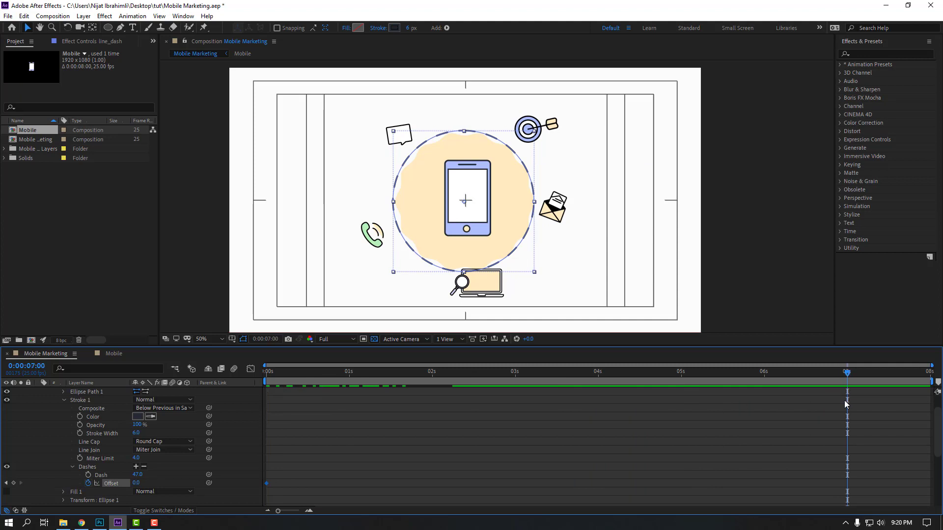
key("n")
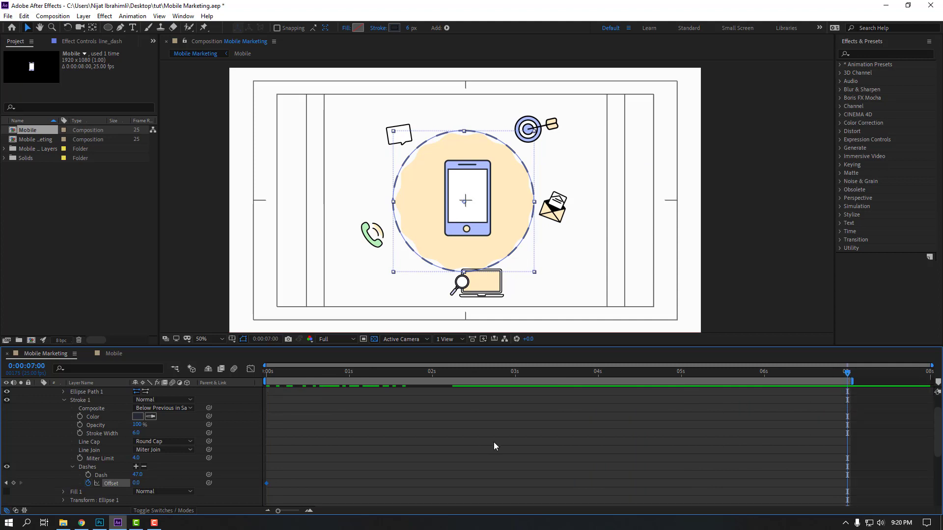
left_click(136, 483)
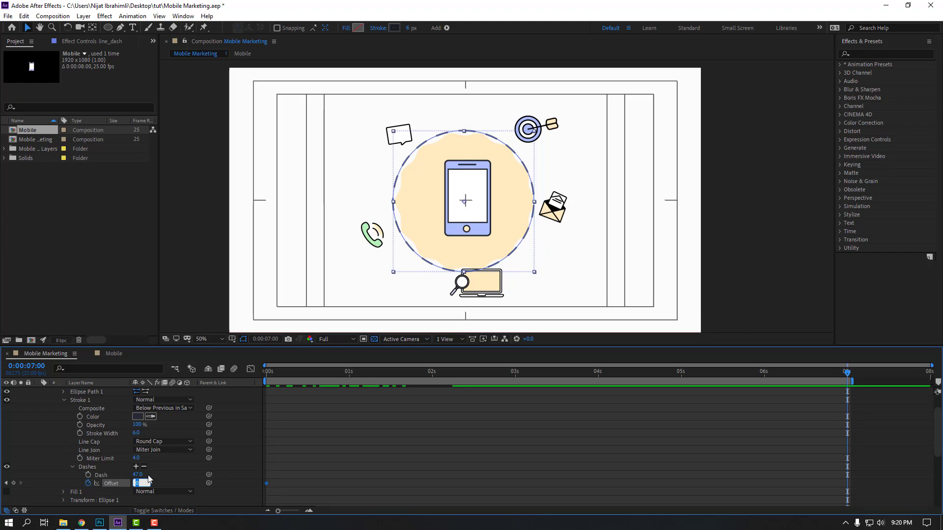
type("50")
key("Return")
key("space")
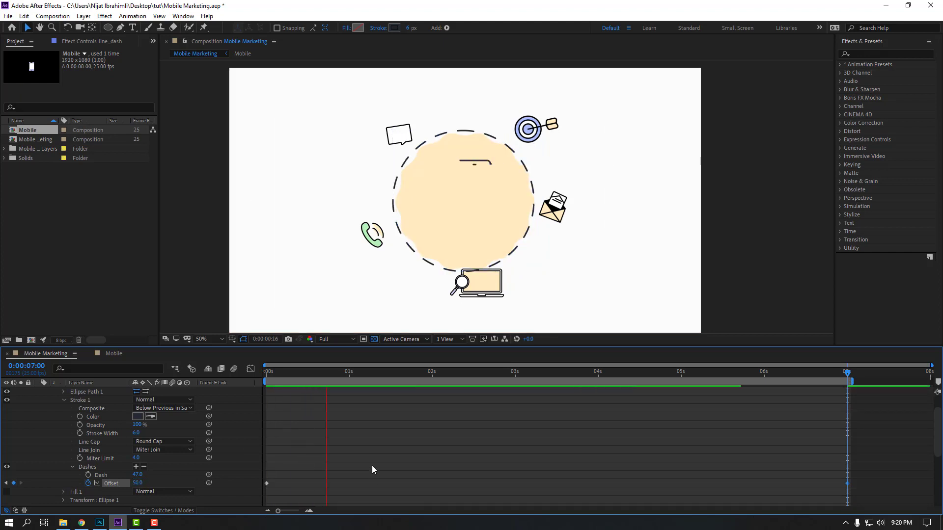
key("space")
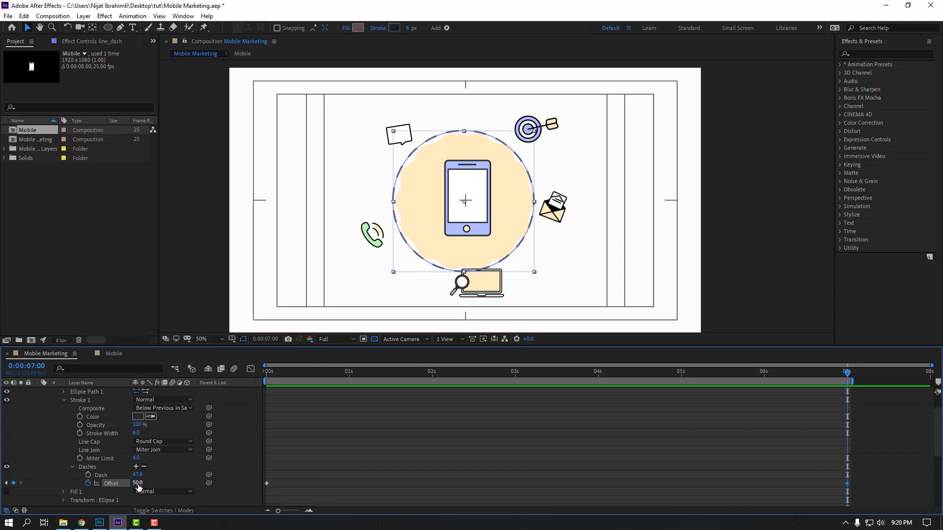
Step: Raise the 7-second Offset value to 500, then 600, previewing each change
type("500")
key("Return")
key("space")
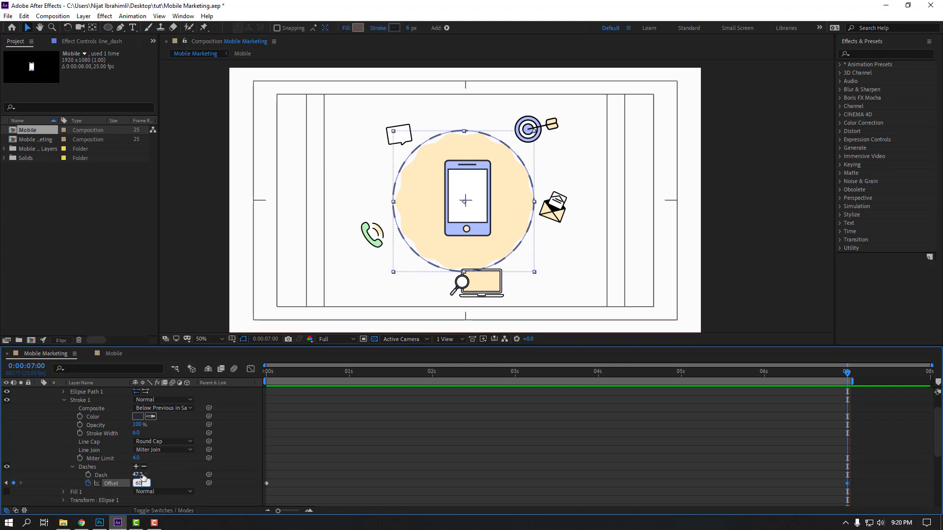
type("0.0")
key("Return")
key("space")
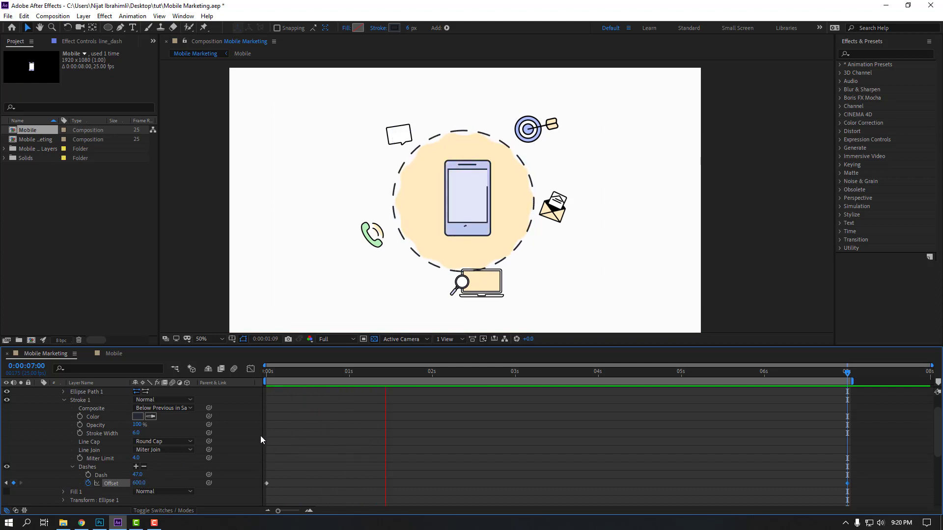
left_click_drag(358, 373, 251, 378)
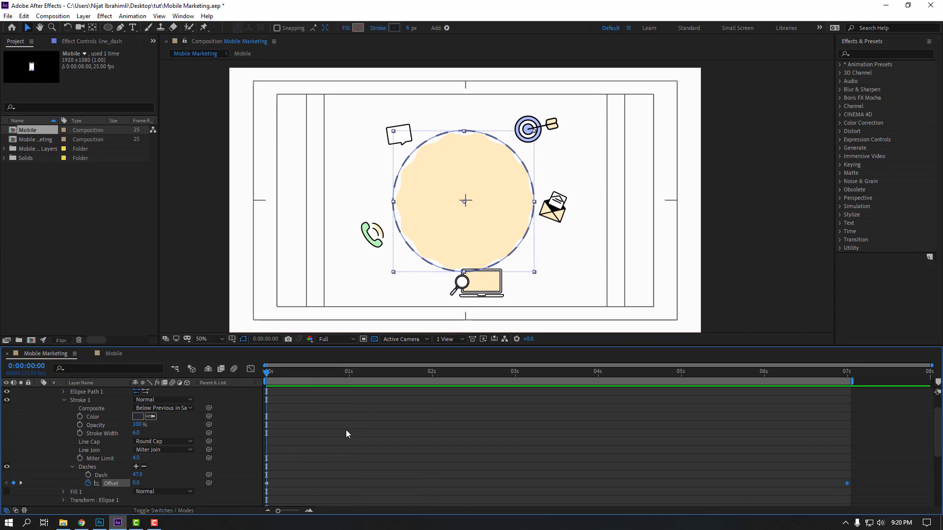
Step: Add Trim Paths to the circle and set its End to 0% at the start
left_click(447, 28)
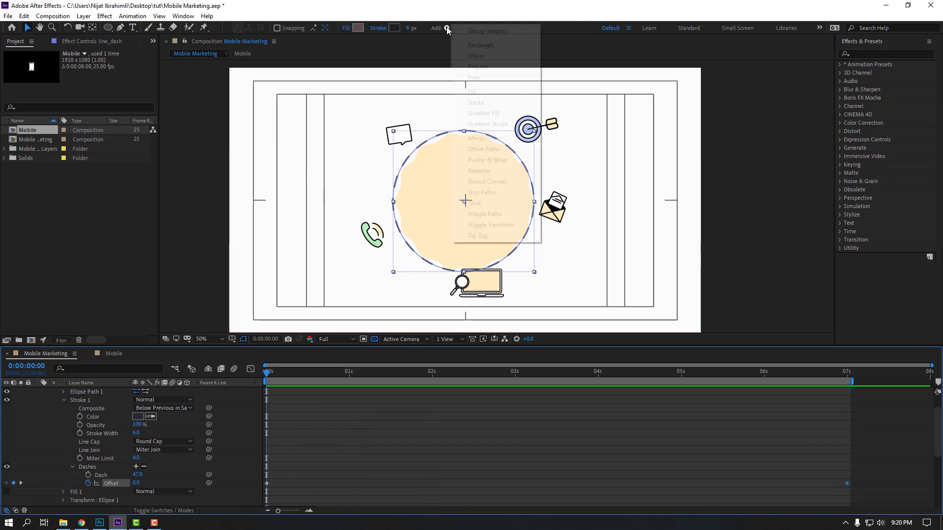
left_click(464, 192)
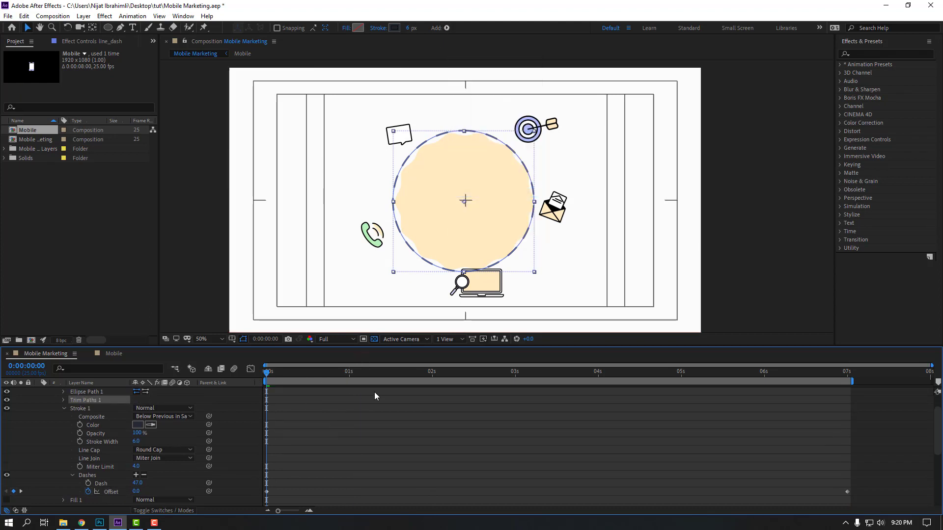
left_click(63, 400)
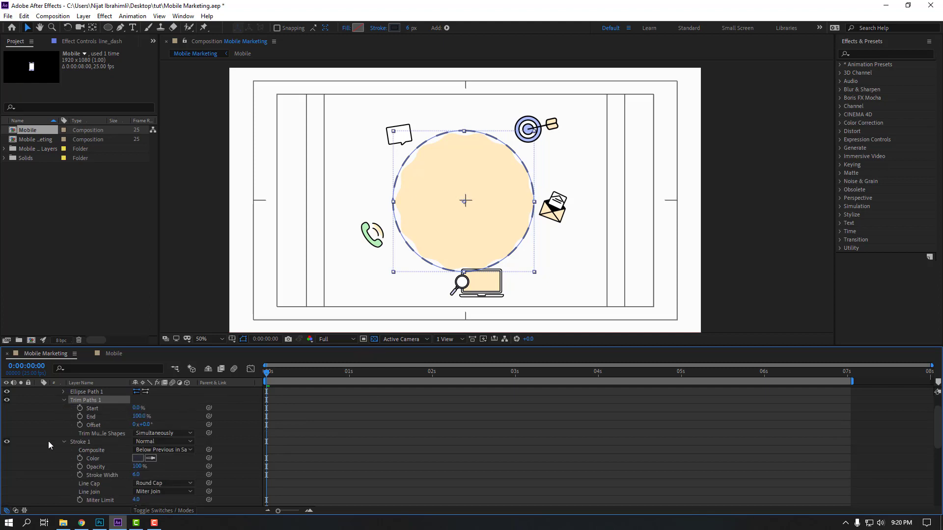
type("0")
key("Return")
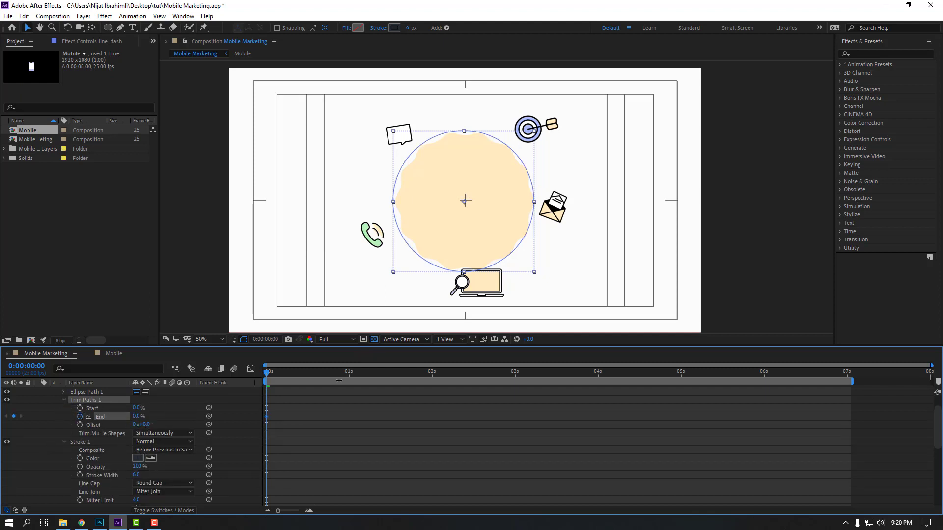
Step: Keyframe Trim End to 100% near one second, then shift that keyframe slightly earlier
left_click_drag(274, 376, 366, 377)
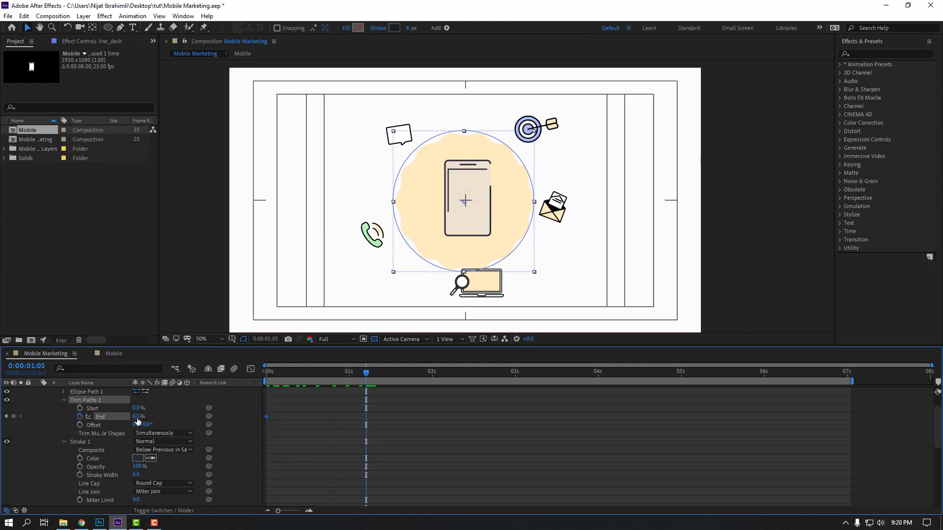
type("100")
key("Return")
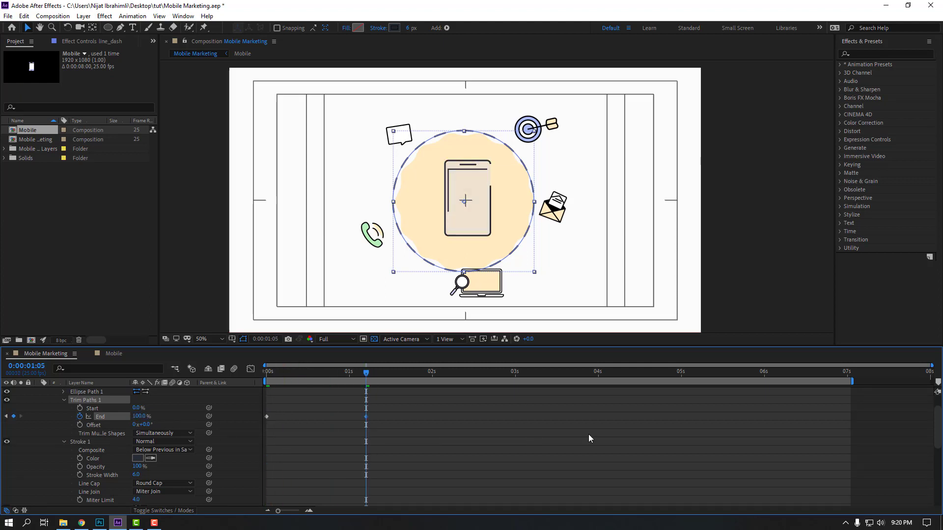
key("space")
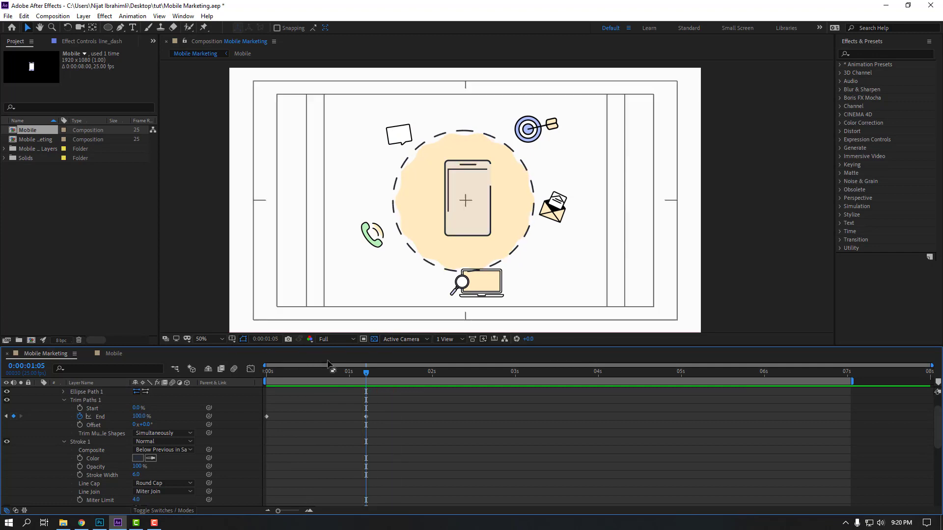
left_click(289, 372)
left_click_drag(295, 372, 266, 366)
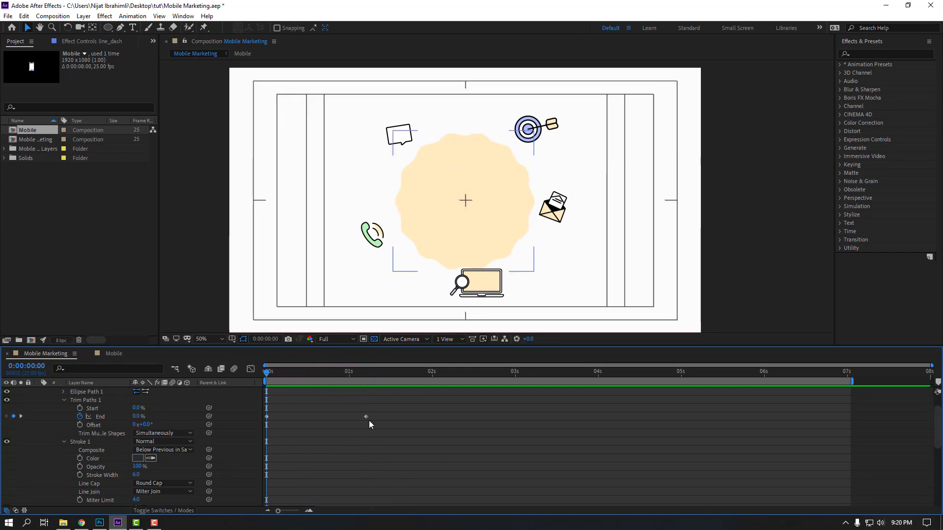
mouse_move(365, 416)
left_mouse_down()
mouse_move(302, 418)
mouse_move(340, 417)
left_mouse_up()
key("space")
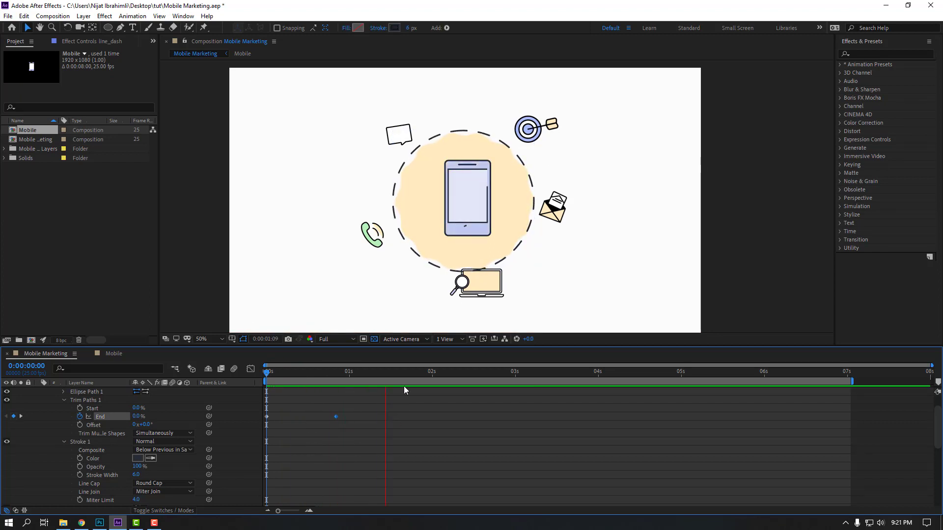
key("space")
key("space")
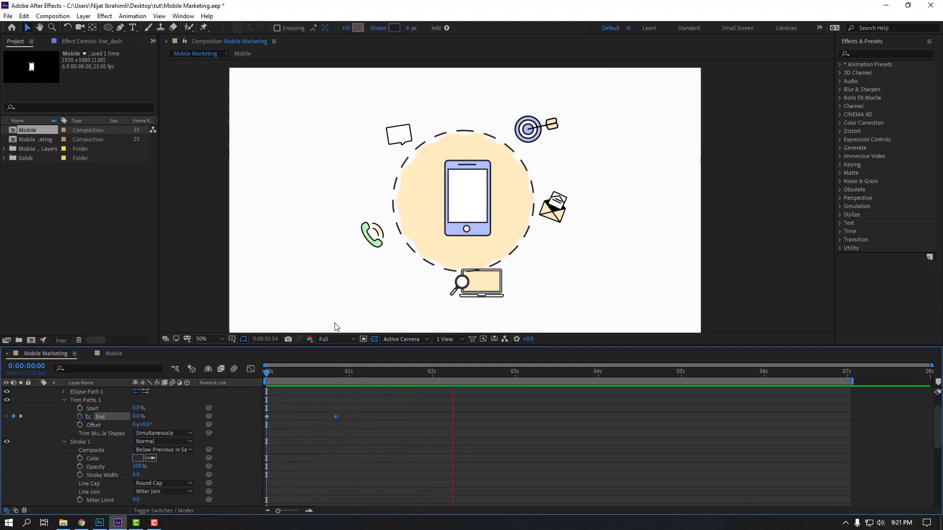
Step: Zoom in on the top of the dashed circle and scrub the Dash value to about 43
left_click_drag(326, 373, 296, 373)
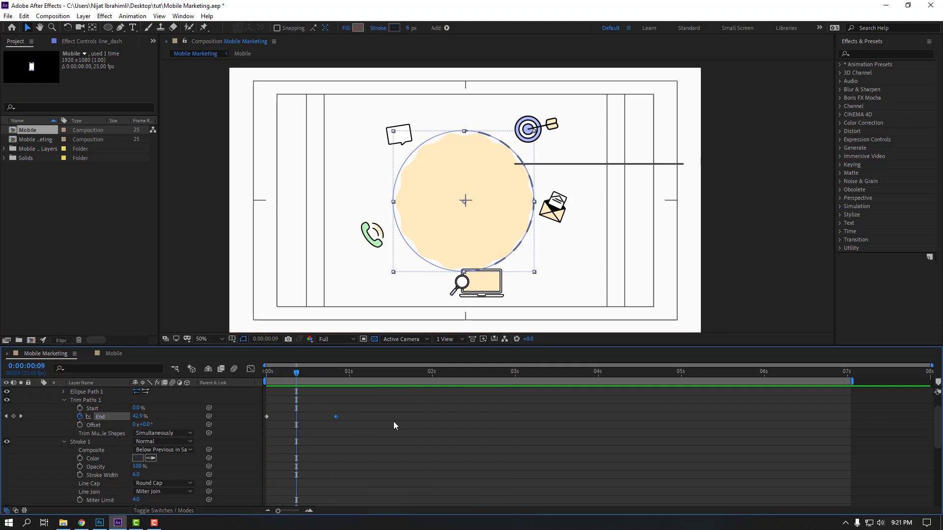
left_click_drag(362, 375, 399, 376)
scroll(445, 105, "up", 2)
left_click_drag(446, 105, 474, 178)
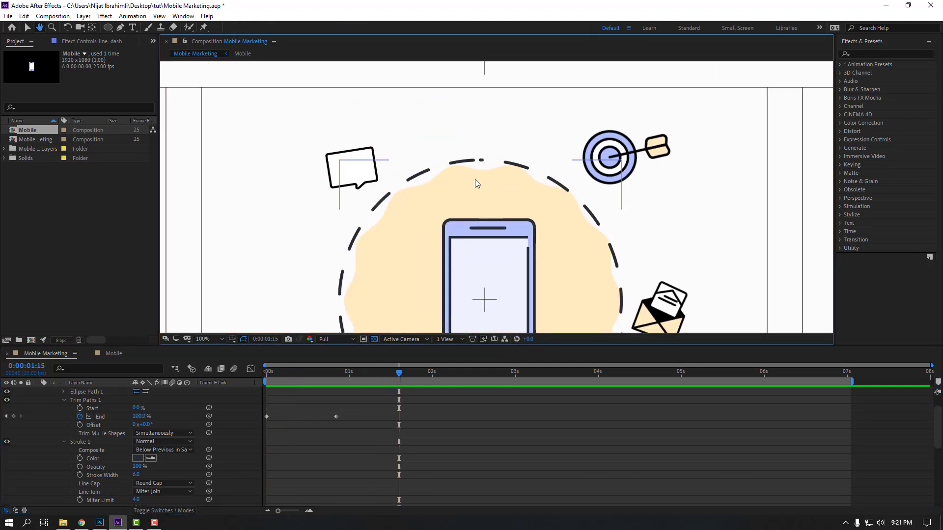
scroll(473, 179, "up", 2)
key("v")
scroll(135, 473, "down", 2)
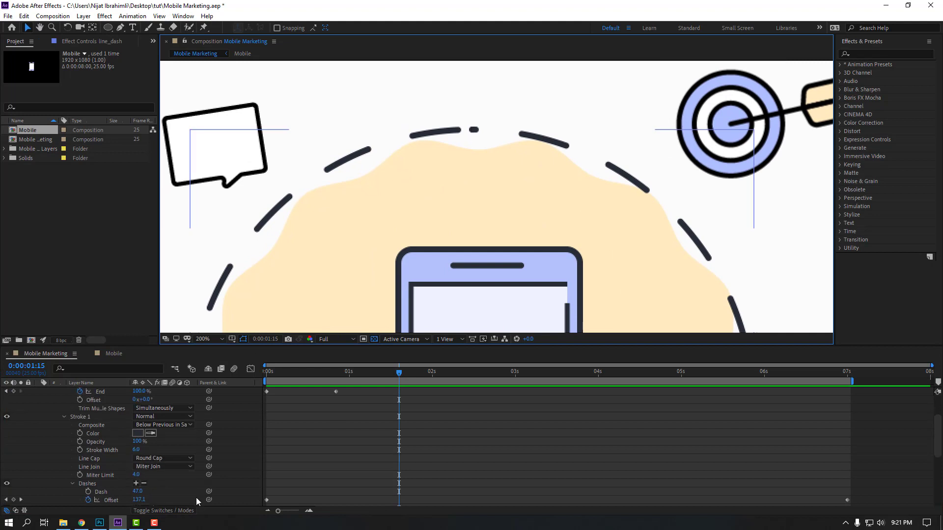
scroll(101, 467, "down", 2)
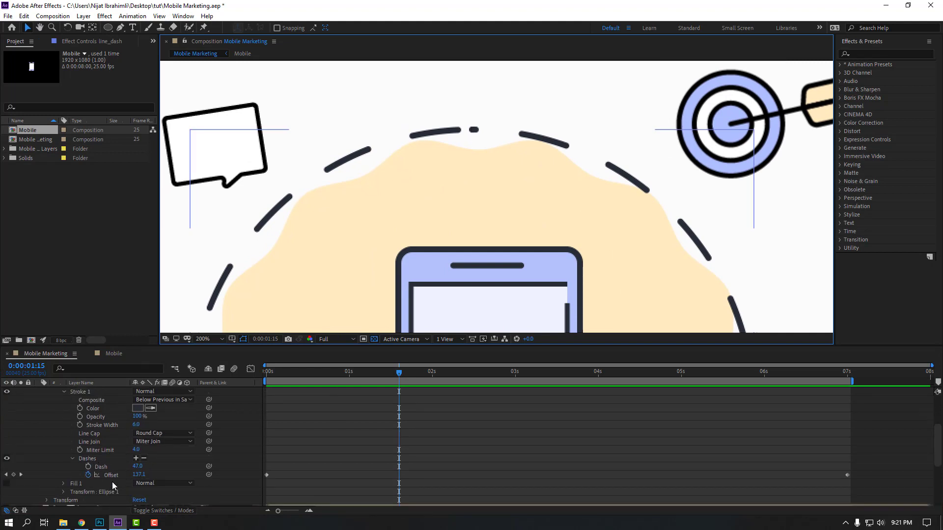
left_click(139, 466)
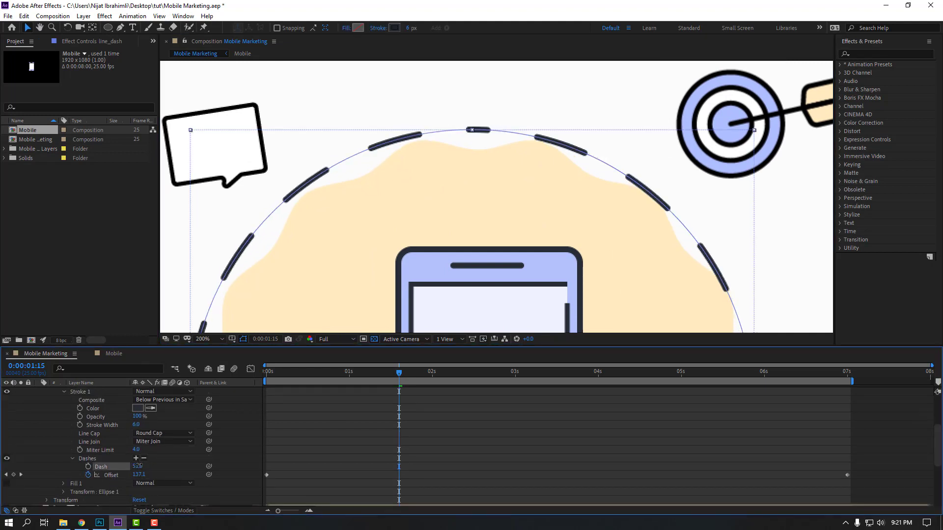
left_click_drag(139, 466, 137, 466)
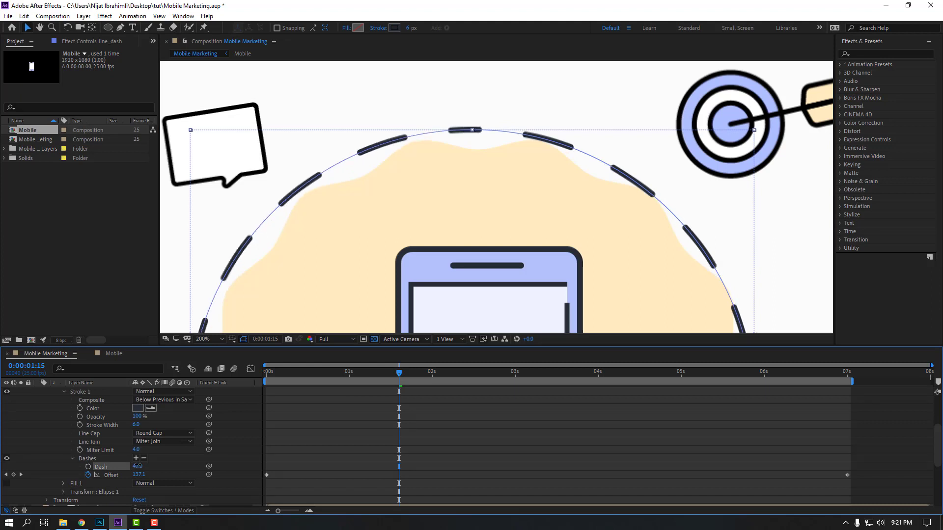
Step: Try Dash lengths of 47 and 49 while scrubbing, settling on 50
mouse_move(400, 372)
left_mouse_down()
mouse_move(476, 376)
mouse_move(443, 373)
left_mouse_up()
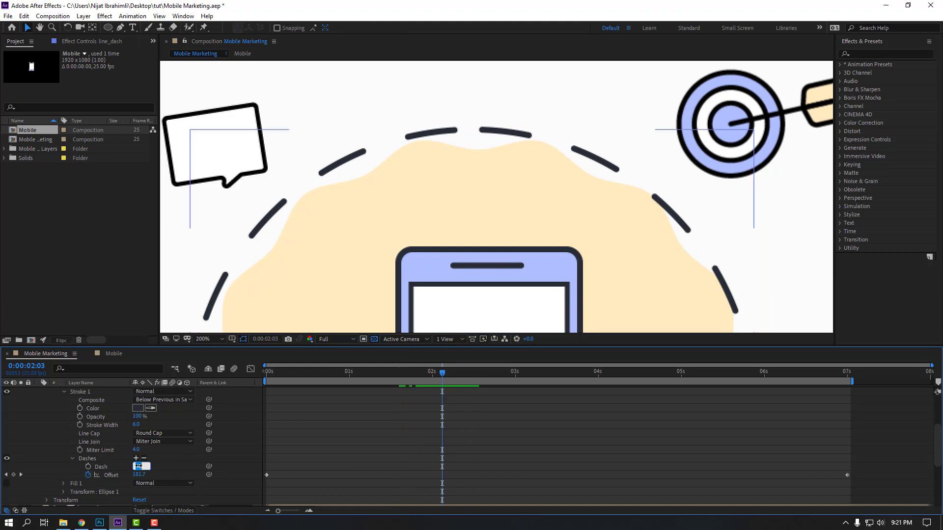
key("Return")
left_click_drag(442, 377, 432, 376)
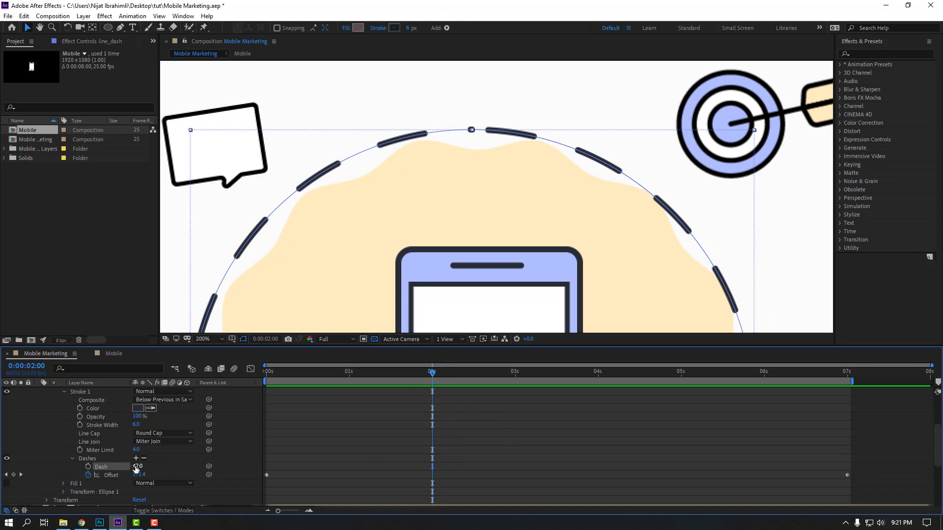
key("Return")
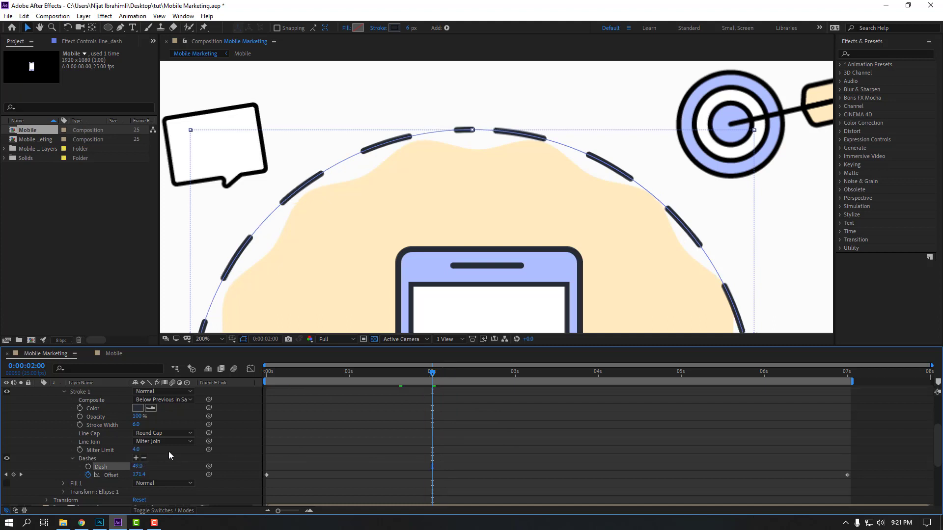
left_click_drag(146, 465, 170, 464)
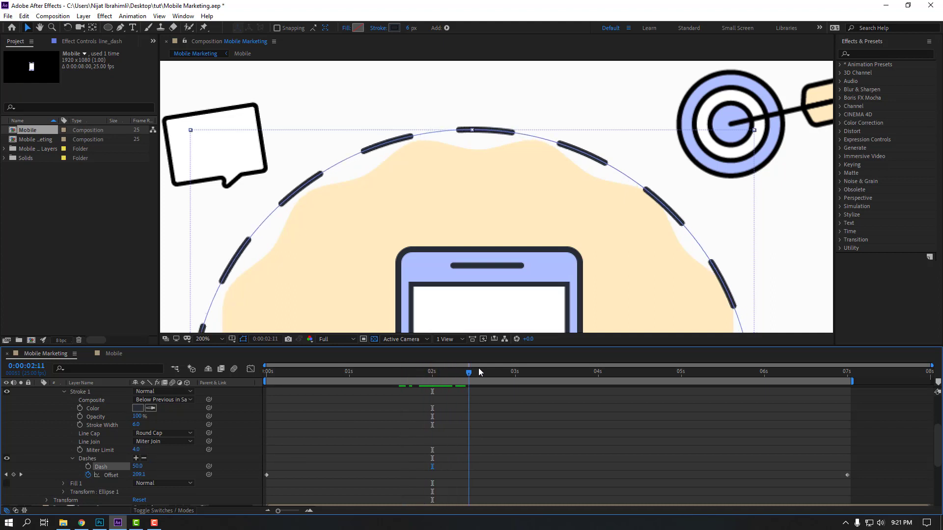
left_click_drag(434, 370, 379, 371)
key("comma")
Step: Fit the composition in the viewer and delete the circle's Trim Paths
left_click(219, 338)
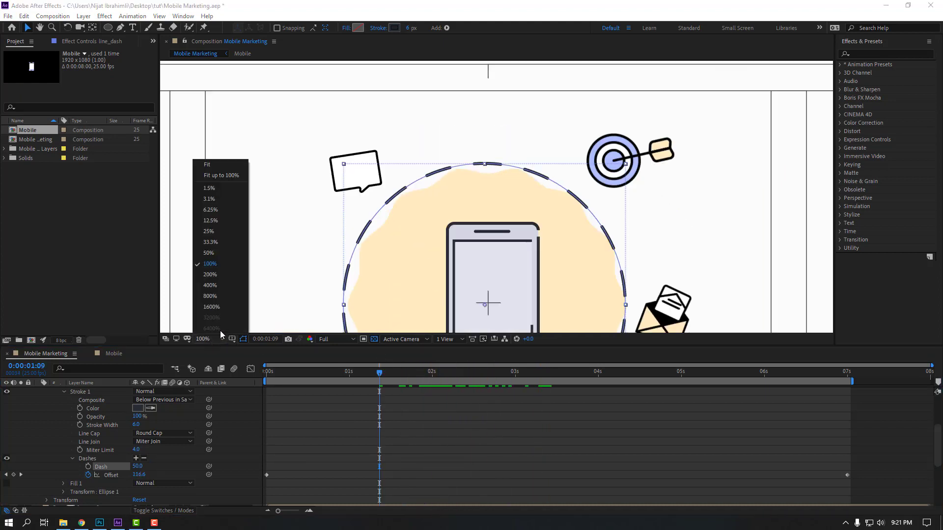
left_click(222, 176)
key("space")
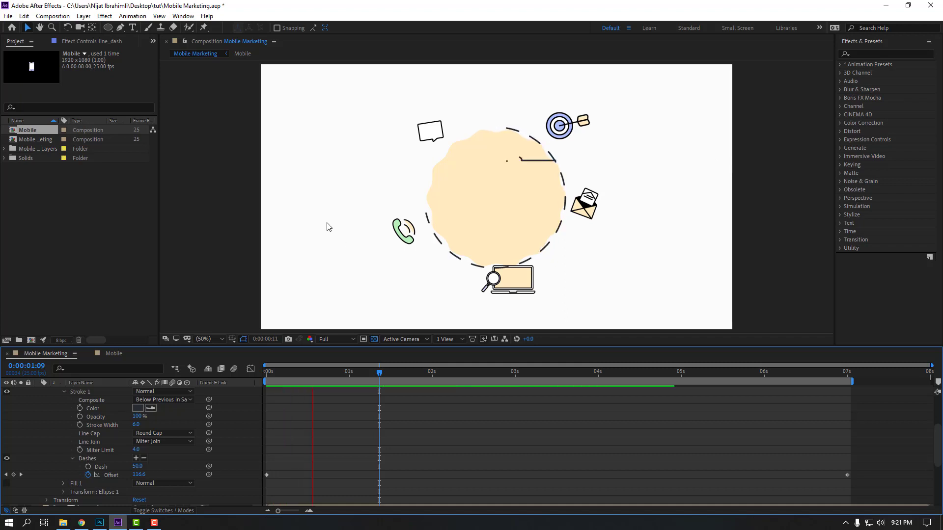
left_click(390, 375)
key("Home")
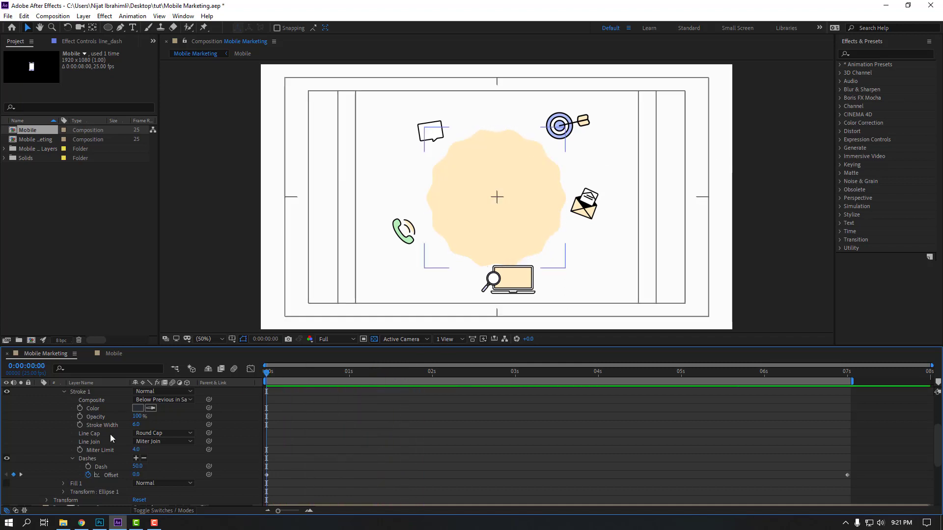
scroll(142, 475, "up", 3)
scroll(208, 461, "up", 2)
scroll(45, 461, "up", 4)
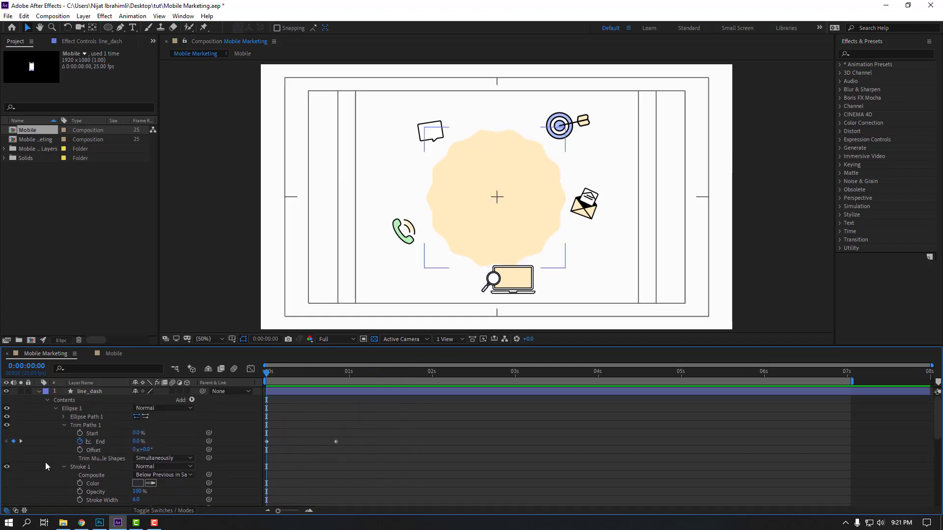
left_click(85, 426)
key("Delete")
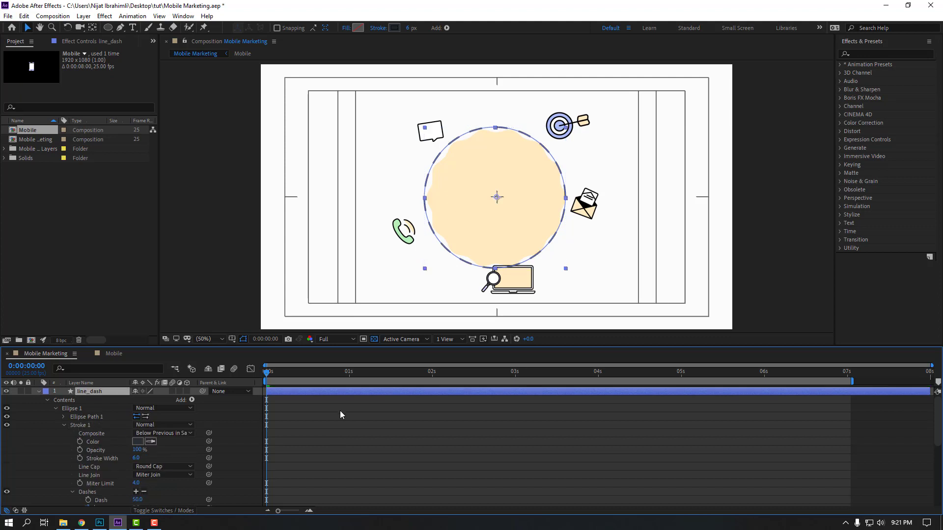
Step: Keyframe line_dash opacity from 0% up to 100% around 1:20 and preview
left_click(79, 393)
key("t")
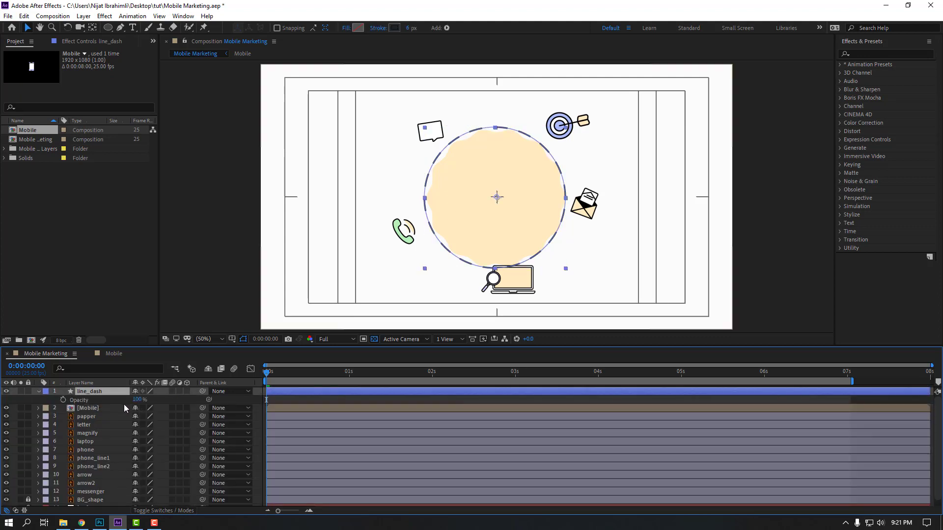
type("0")
key("Return")
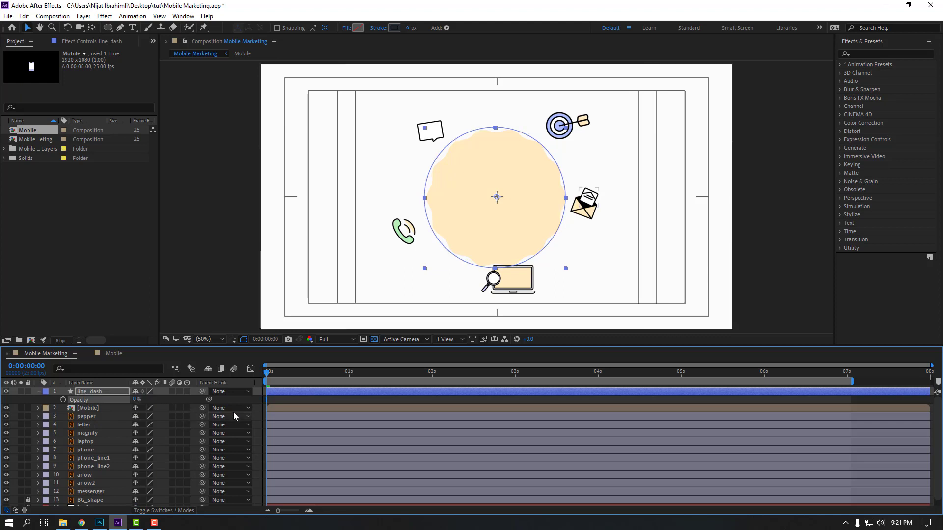
left_click_drag(275, 376, 344, 376)
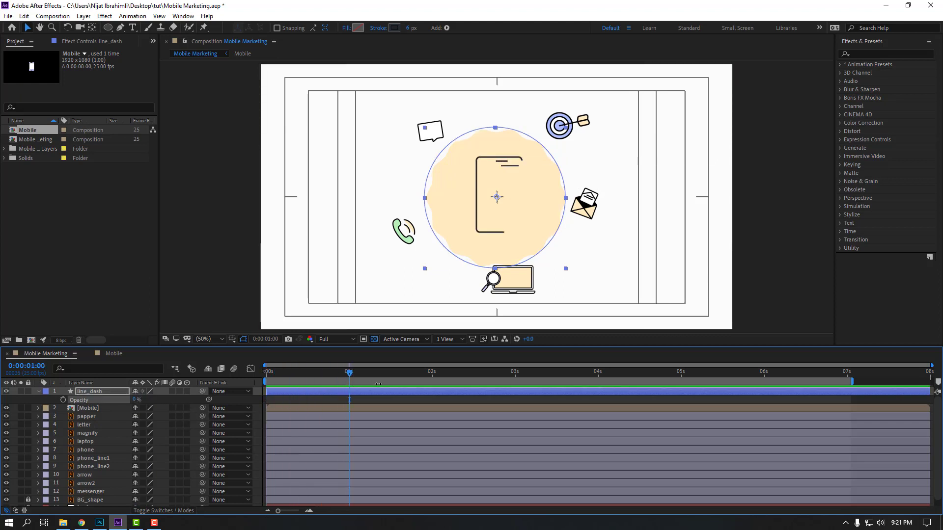
left_click(62, 400)
left_click_drag(361, 376, 416, 374)
left_click_drag(136, 400, 362, 405)
key("space")
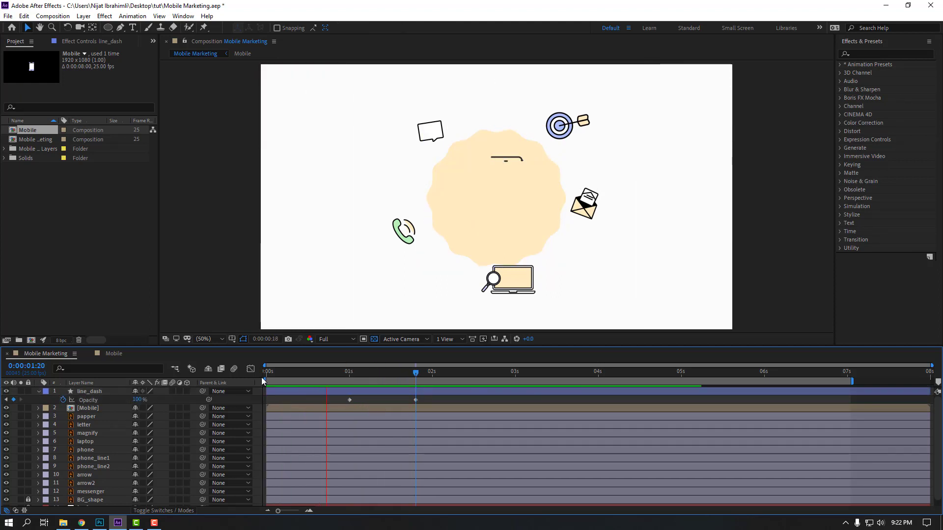
key("space")
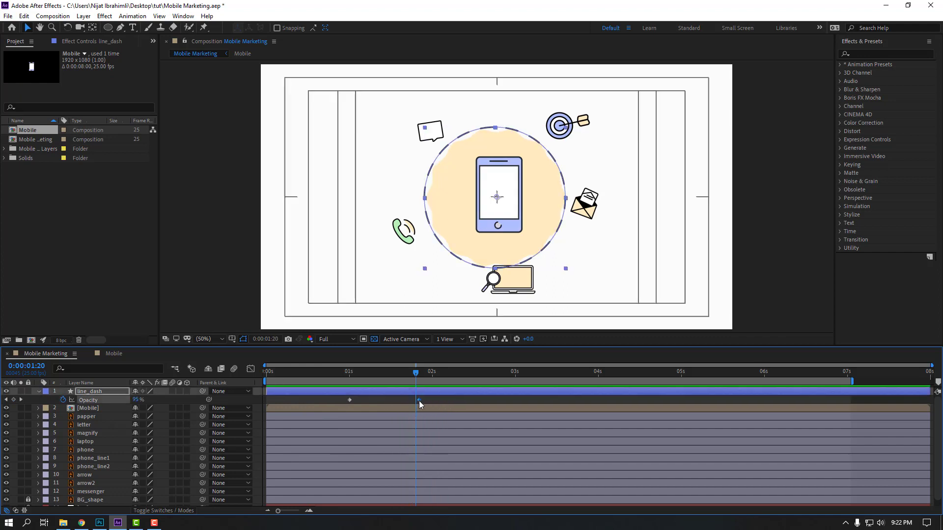
Step: Slow the fade by moving the 100% keyframe near 2:16 and the 0% keyframe earlier
left_click_drag(416, 400, 461, 400)
key("space")
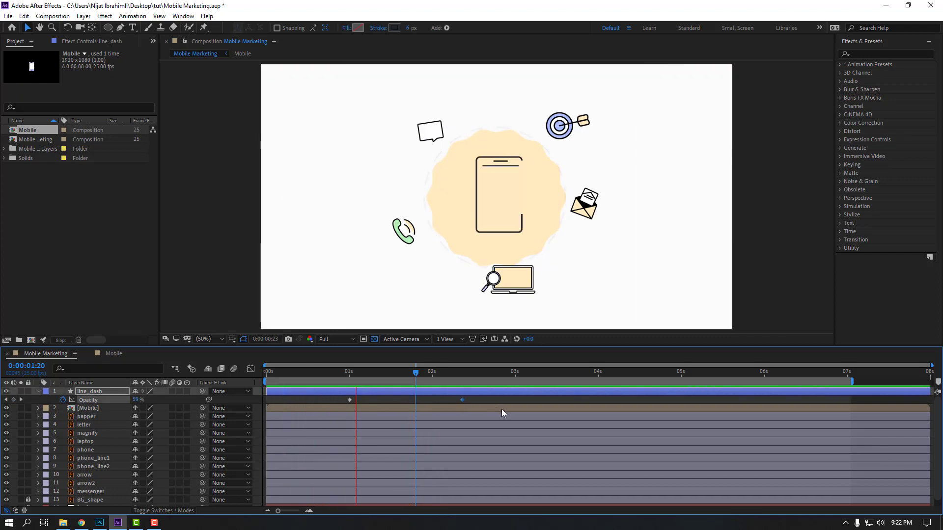
key("space")
left_click_drag(350, 400, 306, 400)
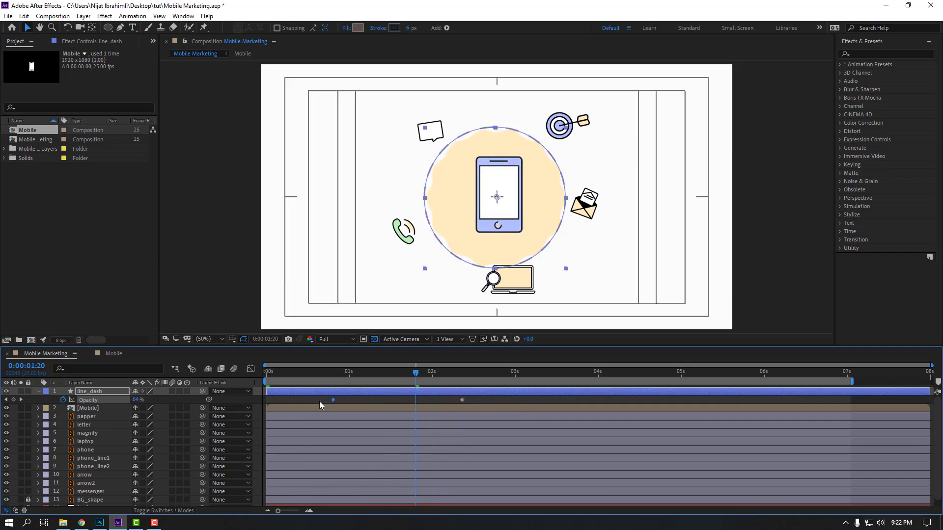
key("space")
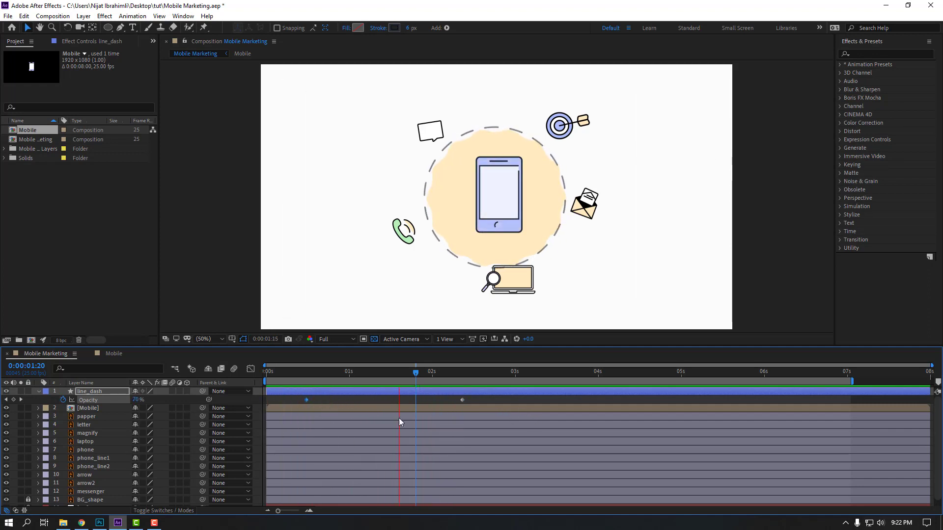
key("space")
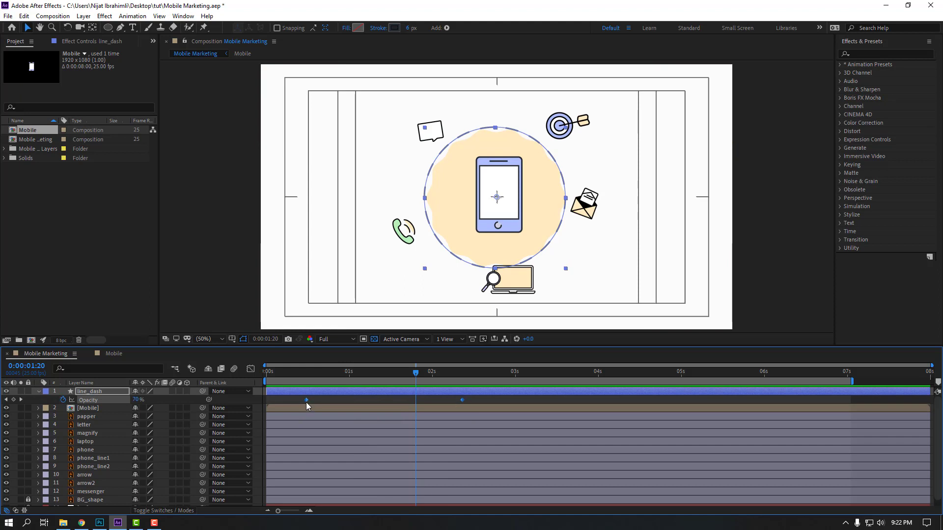
Step: Apply Easy Ease to the opacity keyframes, preview, and collapse the line_dash layer
right_click(306, 401)
mouse_move(384, 396)
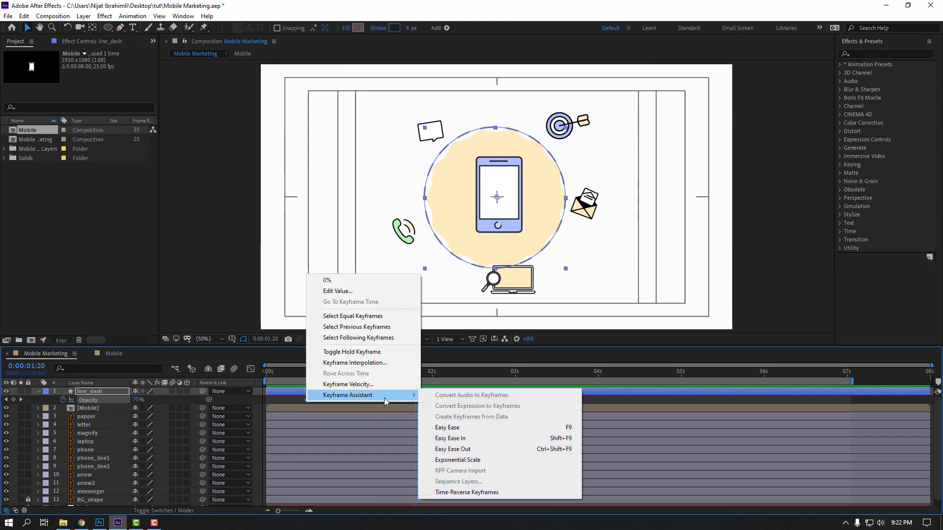
left_click(447, 431)
key("space")
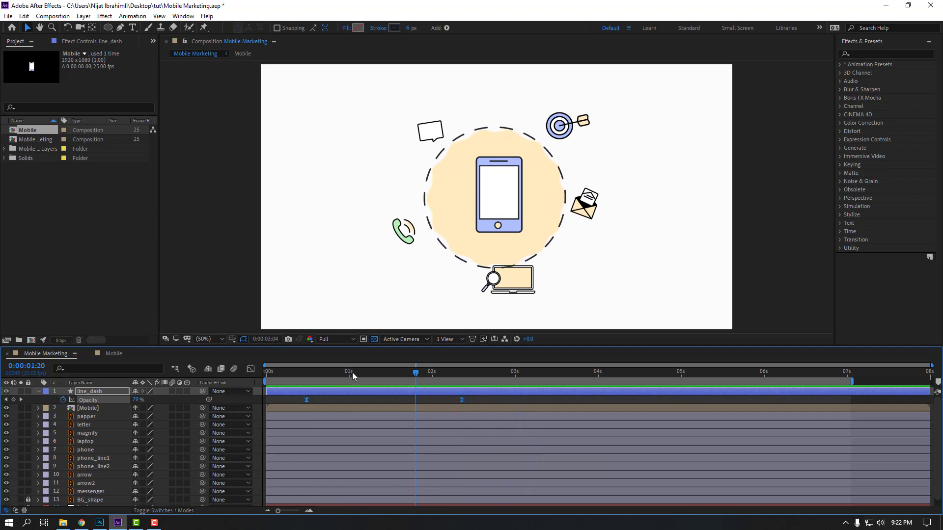
left_click(410, 373)
left_click(491, 399)
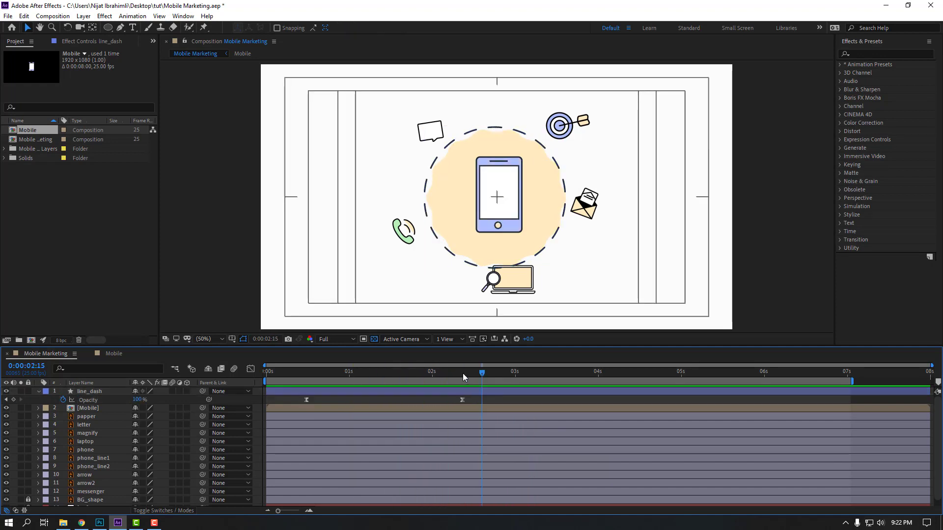
left_click_drag(482, 373, 549, 374)
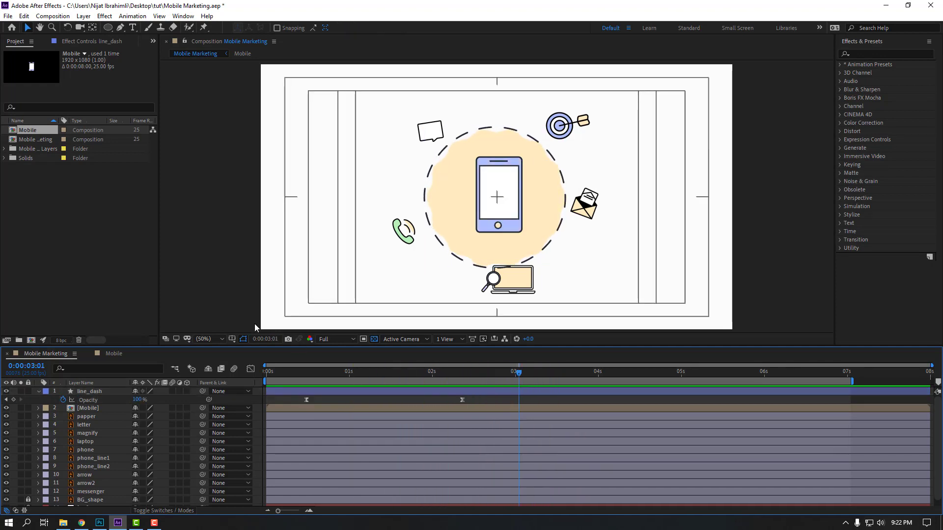
left_click(39, 391)
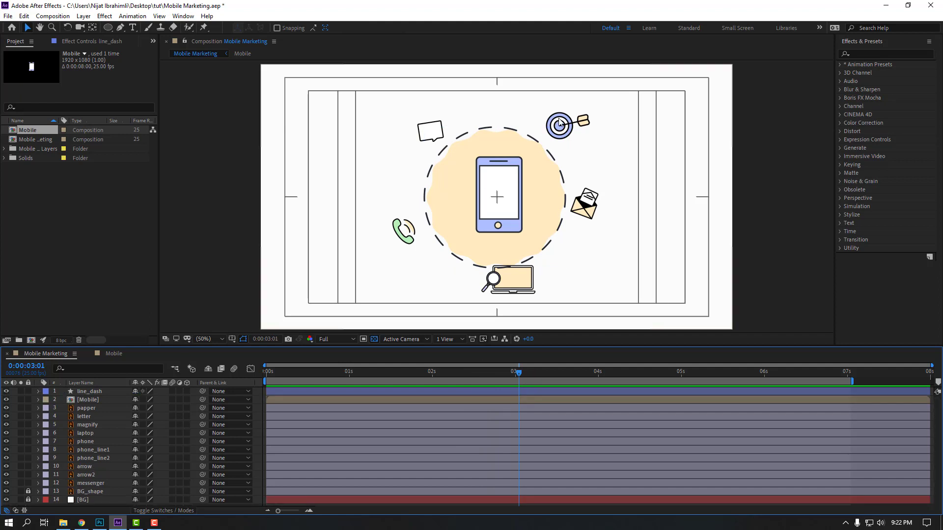
Step: Pre-compose the arrow and arrow2 layers into a composition named arrow, then open it
left_click(90, 475)
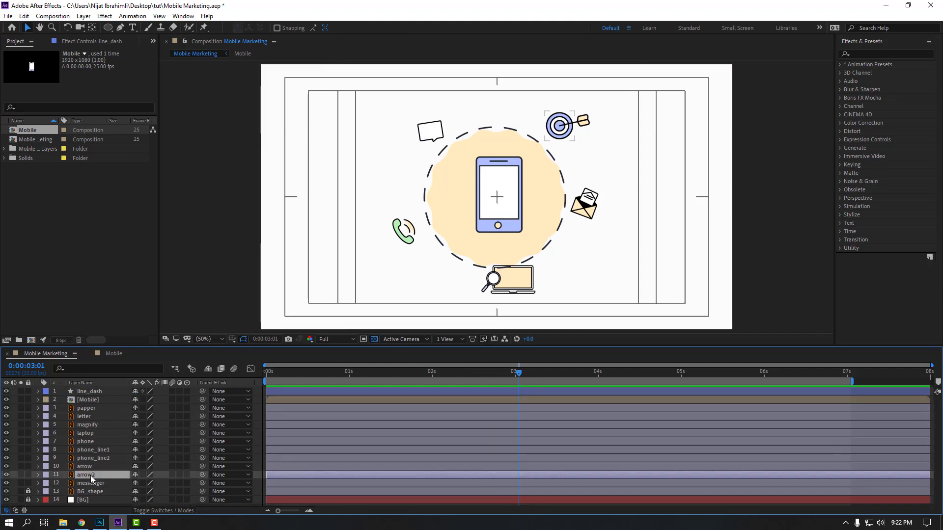
left_click(89, 466, "shift")
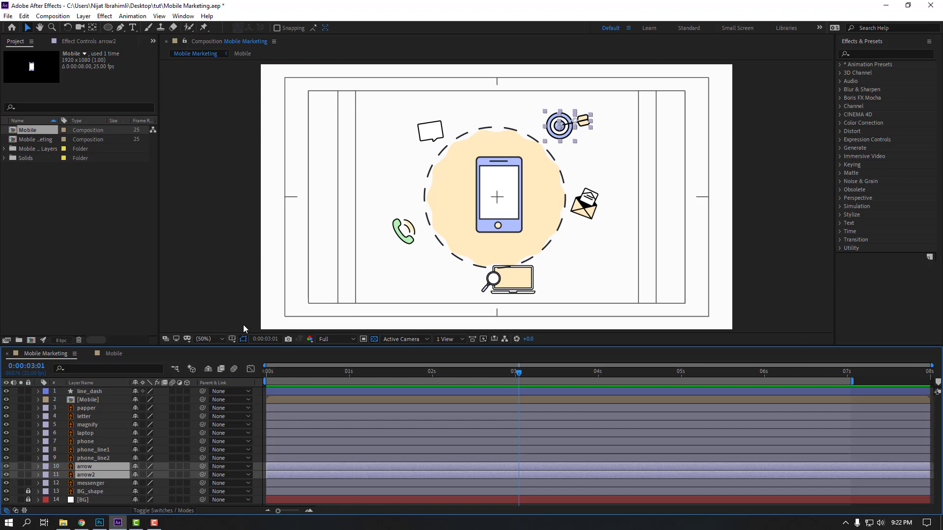
right_click(94, 473)
left_click(116, 428)
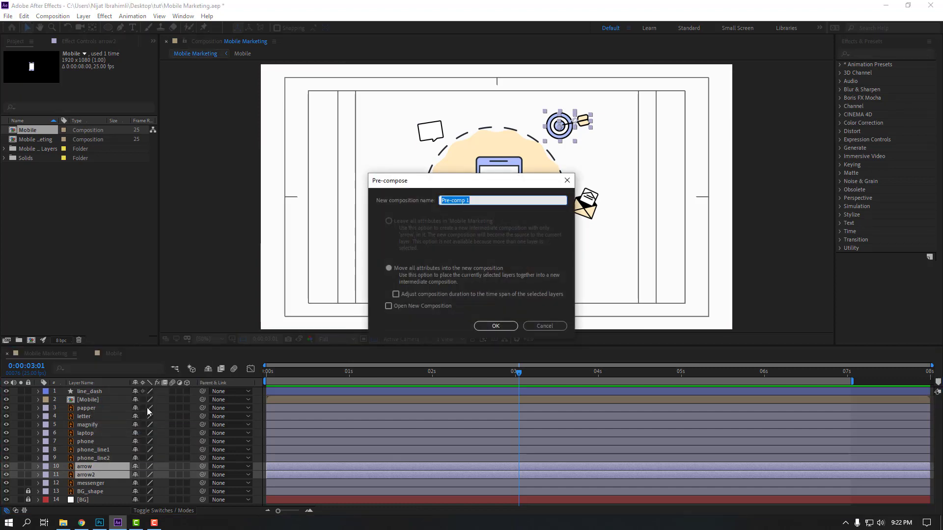
type("arrow")
left_click(484, 328)
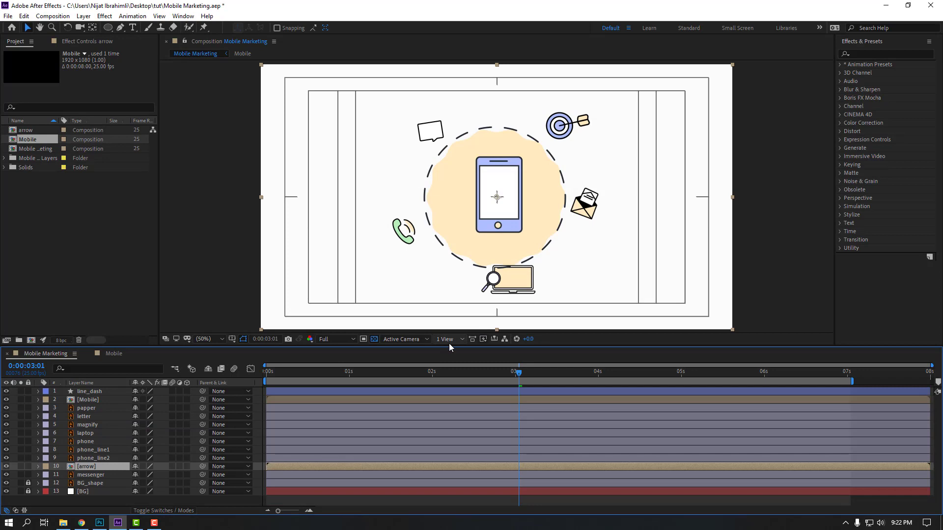
double_click(83, 469)
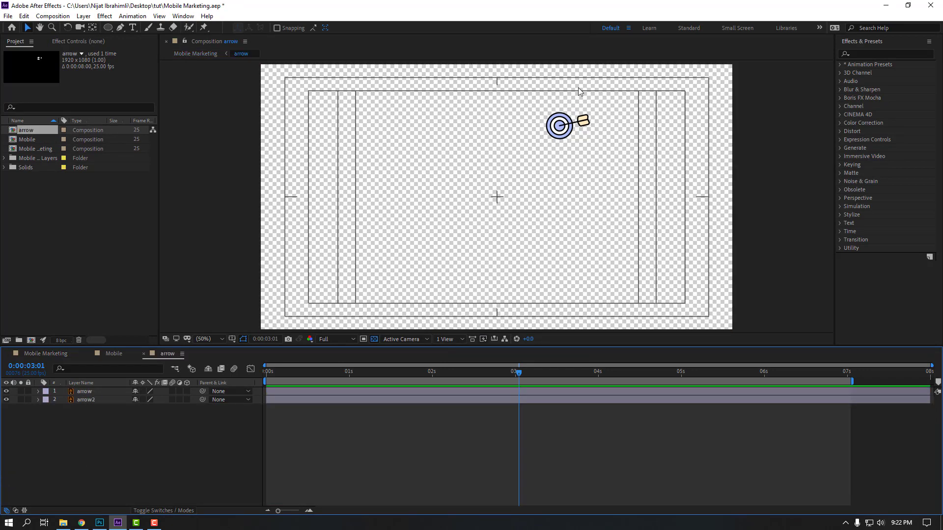
Step: Move the dart's anchor point to the dartboard centre with the Pan Behind tool
scroll(578, 87, "up", 2)
scroll(491, 212, "up", 2)
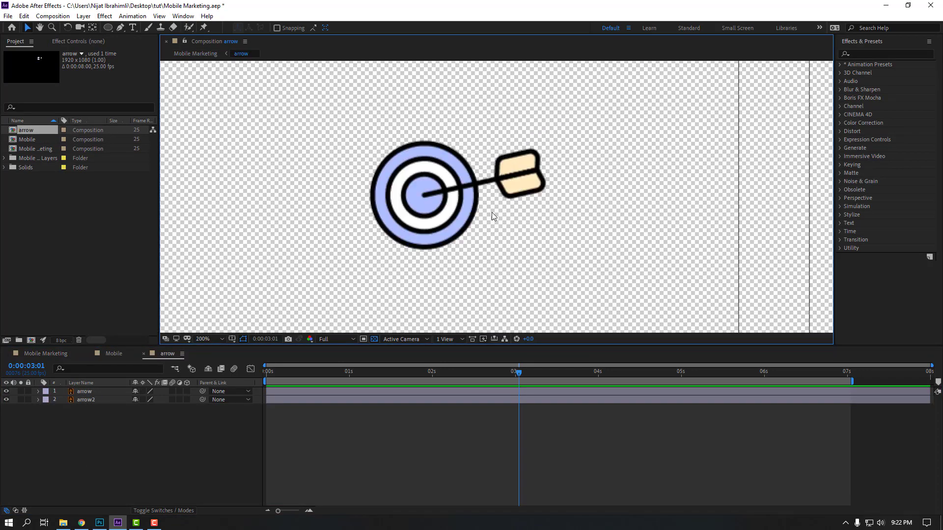
left_click(430, 216)
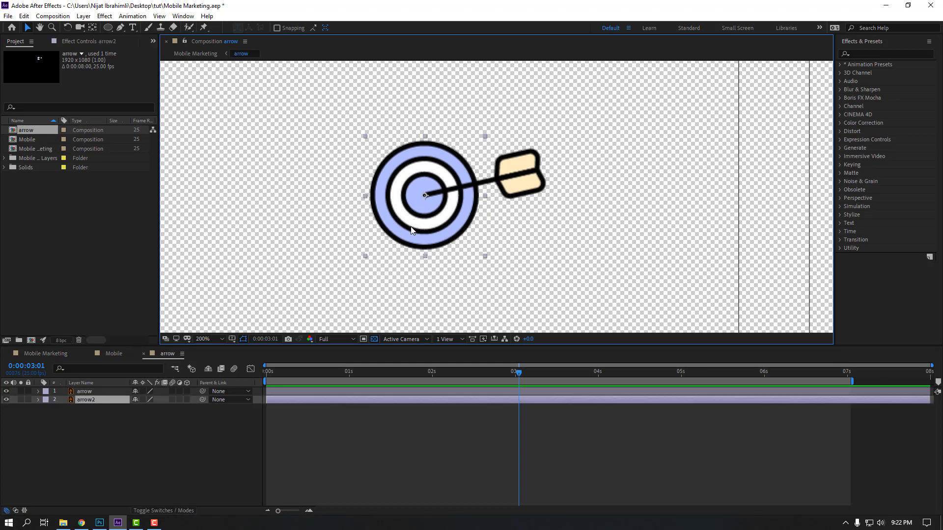
left_click(524, 179)
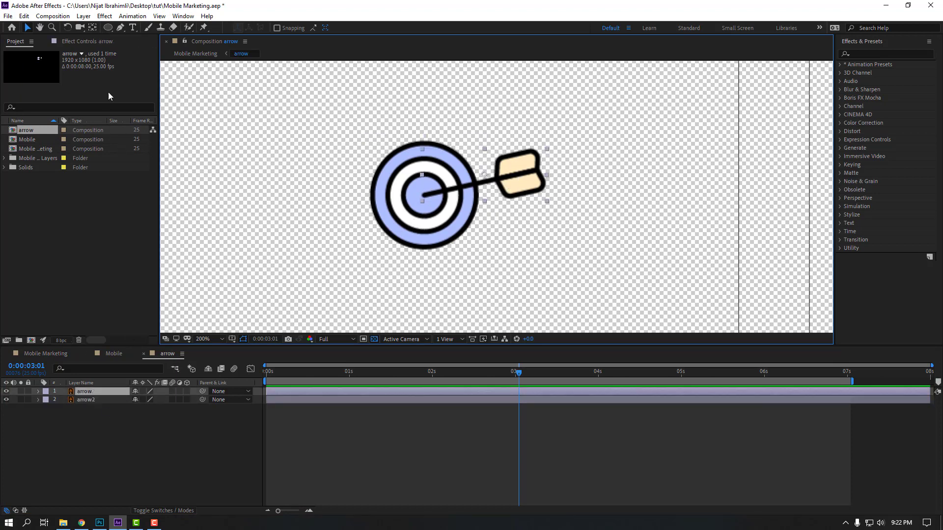
left_click(94, 28)
left_click_drag(485, 175, 425, 197)
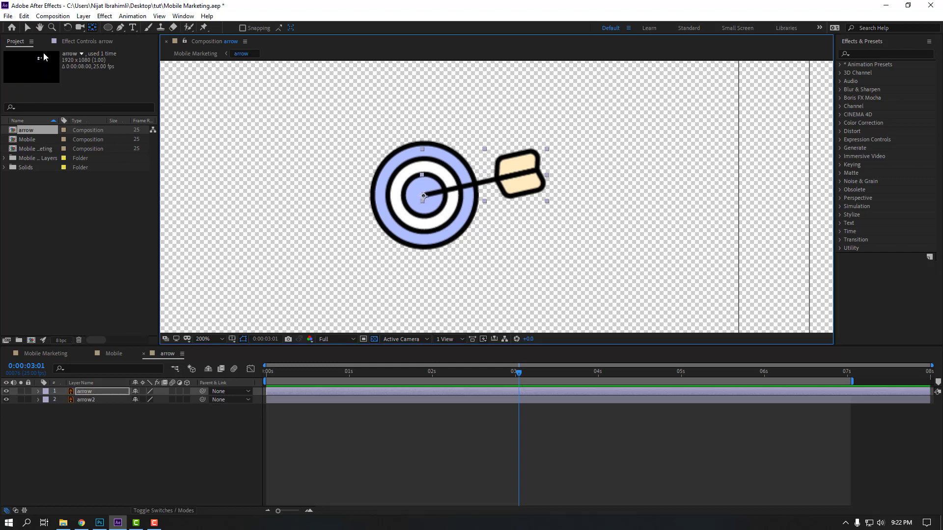
key("v")
key("comma")
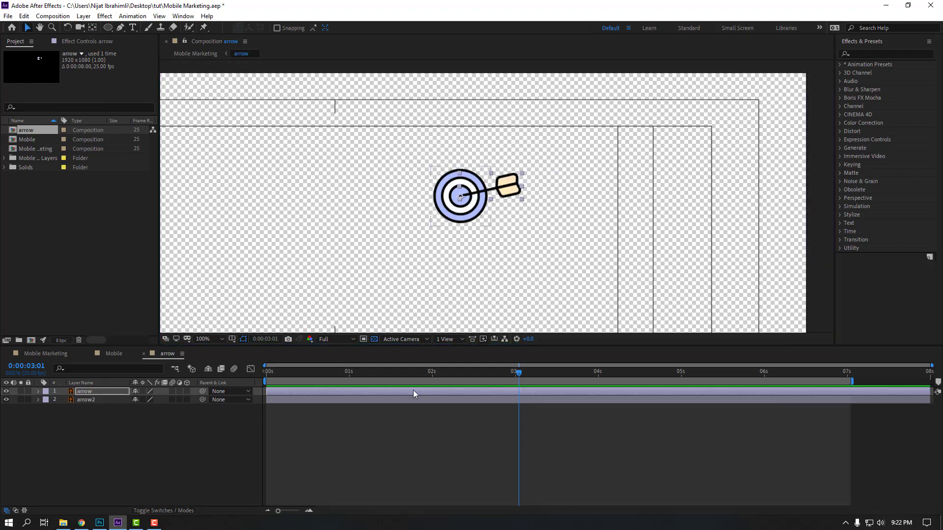
Step: Keyframe the dart's Position off-target upper right at 0s and on the target at frame 8
left_click(203, 377)
key("Home")
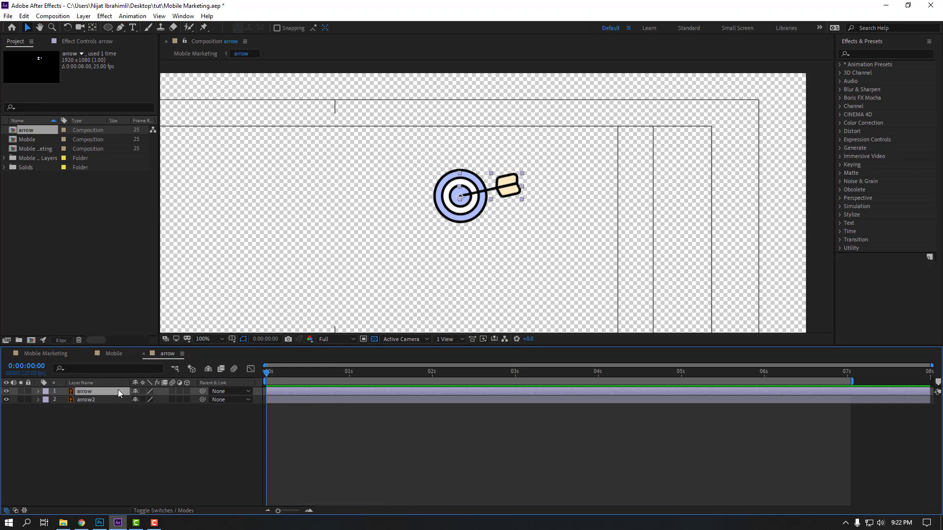
key("p")
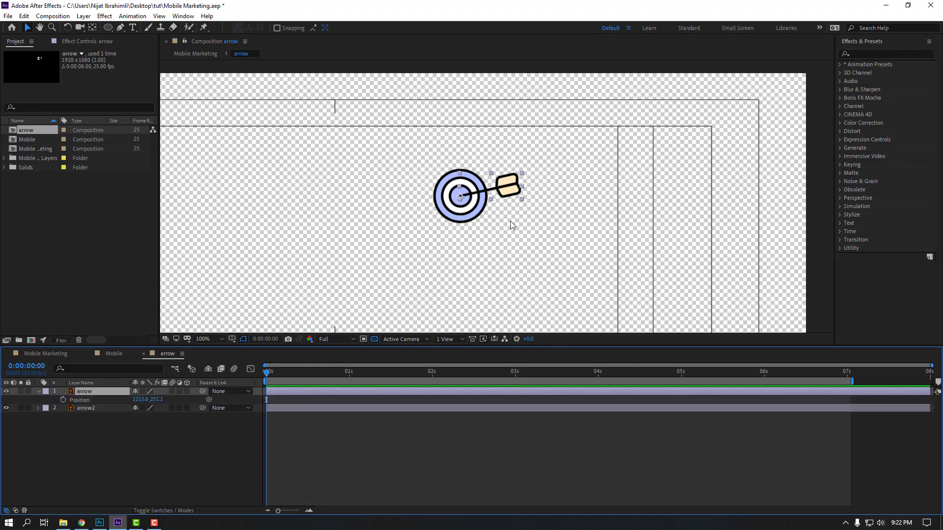
left_click_drag(461, 198, 551, 176)
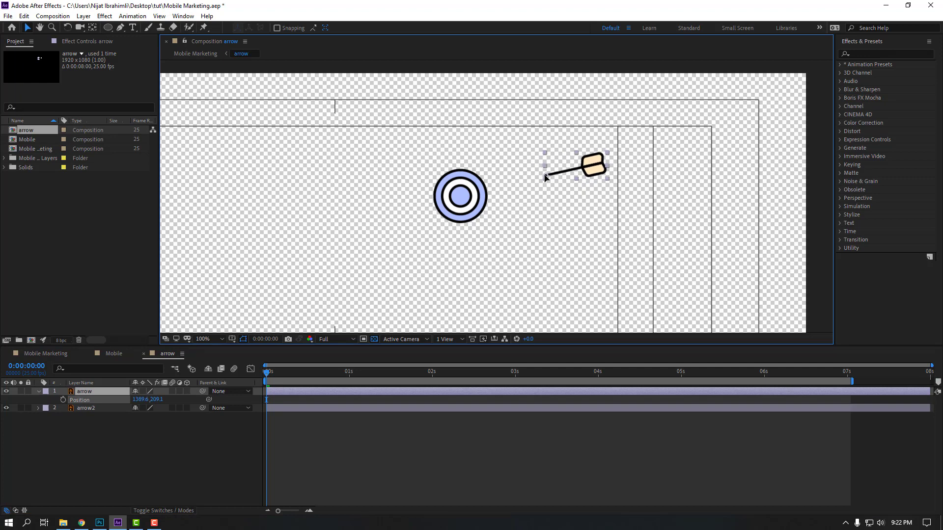
left_click(62, 400)
left_click_drag(274, 377, 292, 374)
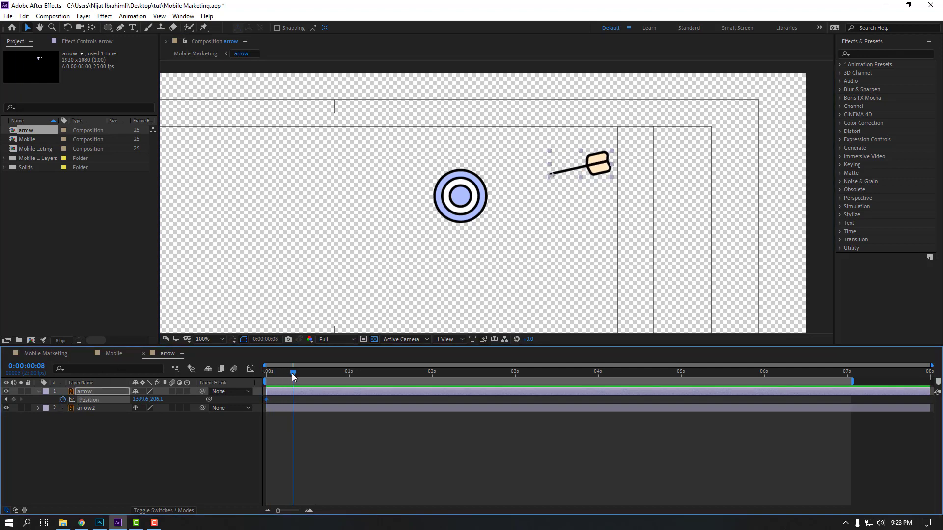
left_click_drag(553, 174, 466, 195)
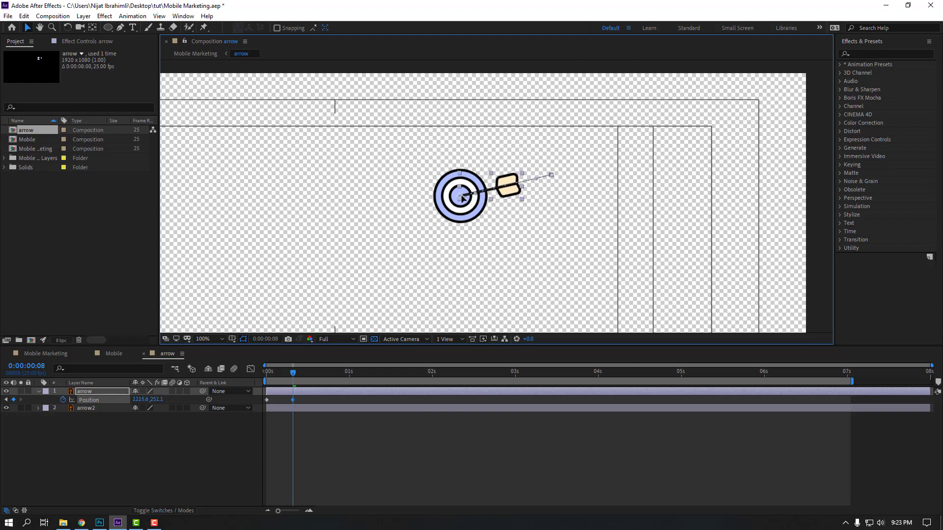
left_click(348, 428)
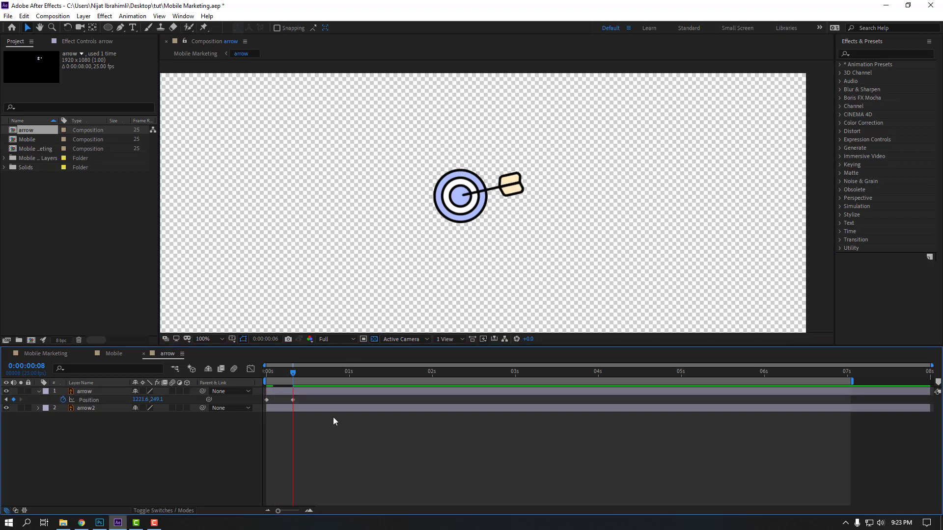
left_click_drag(290, 375, 265, 376)
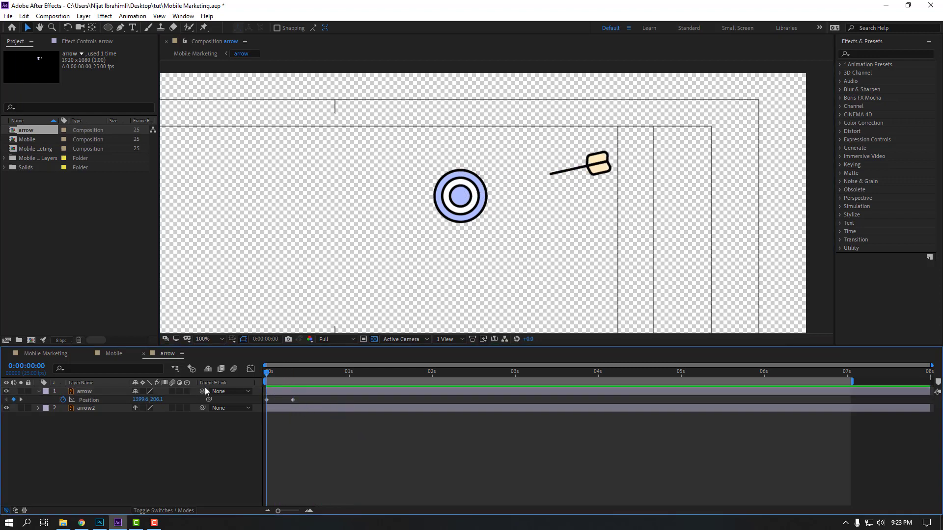
Step: Apply Easy Ease to the dart's Position keyframes
left_click(86, 393)
key("shift+r")
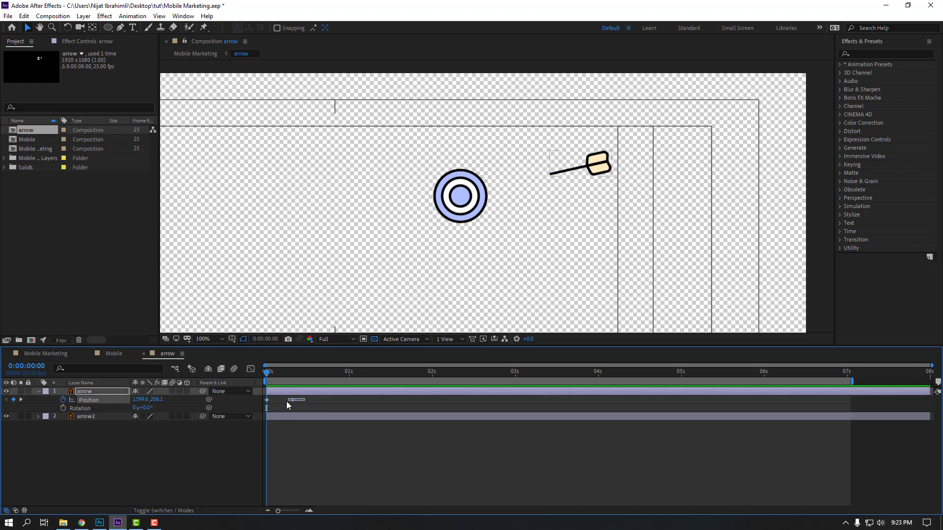
right_click(266, 400)
mouse_move(343, 395)
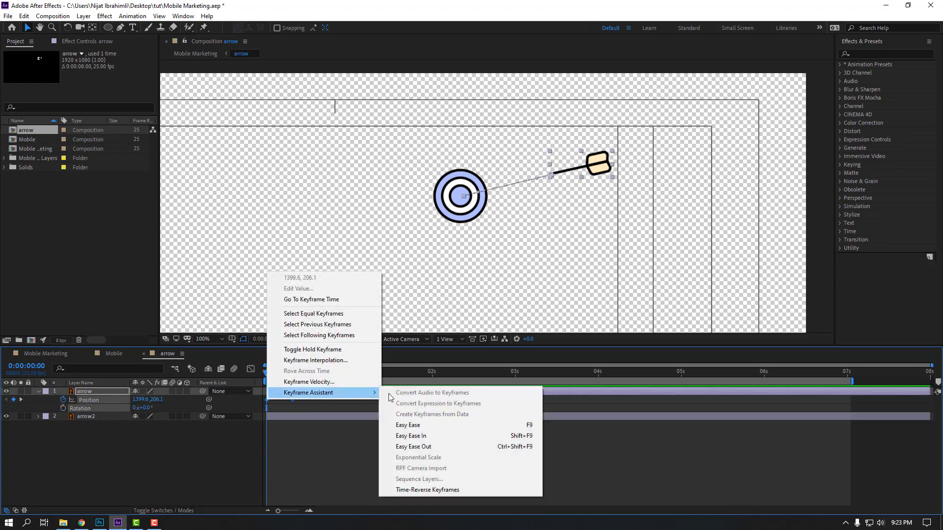
left_click(417, 423)
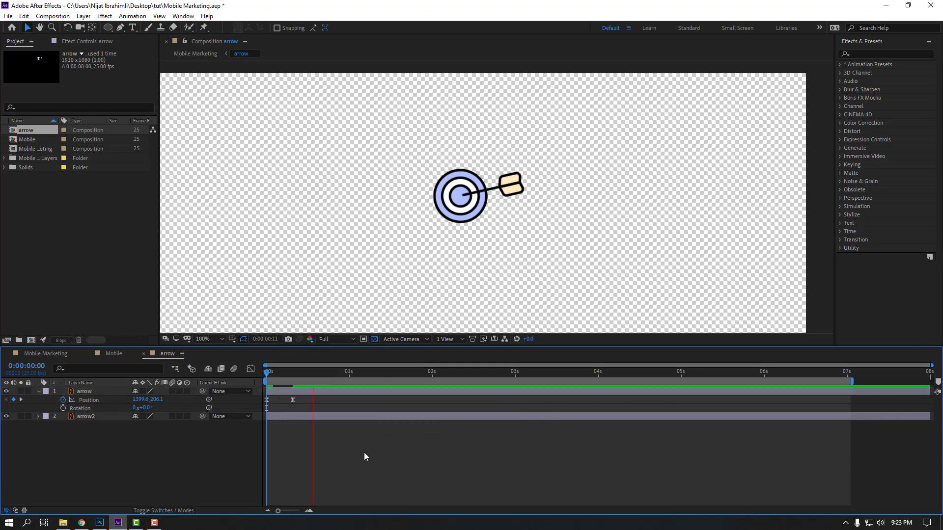
key("space")
Step: Start the dart's Rotation keyframes at frame 8 where it hits, adding a 2° keyframe shortly after
key("Page_Down")
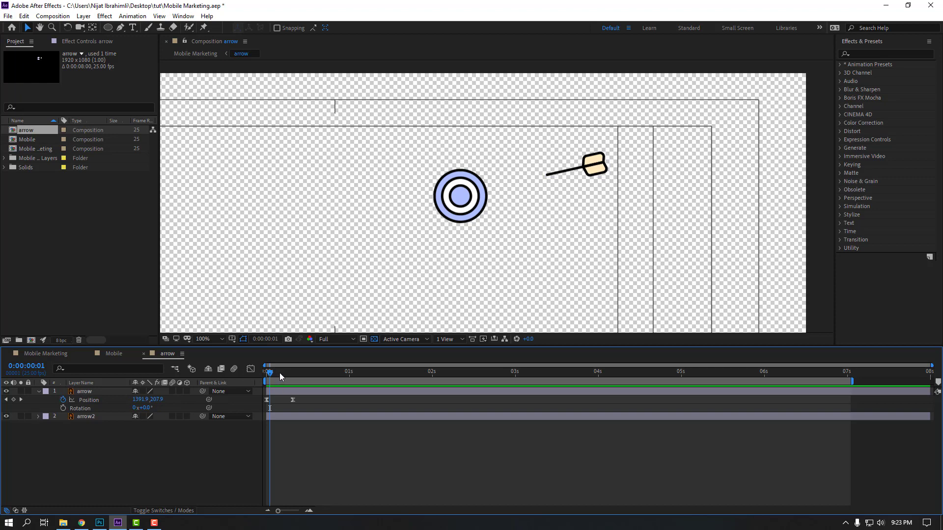
left_click_drag(280, 374, 291, 372)
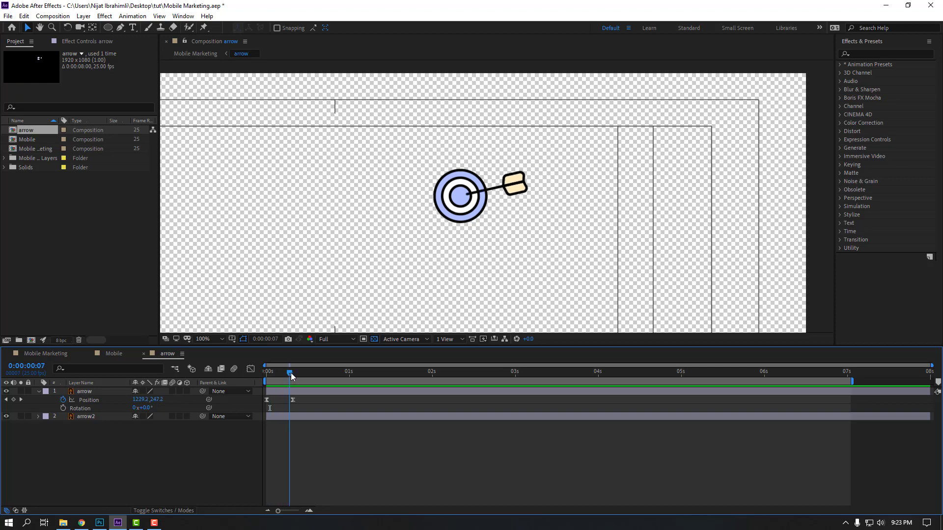
left_click(64, 408)
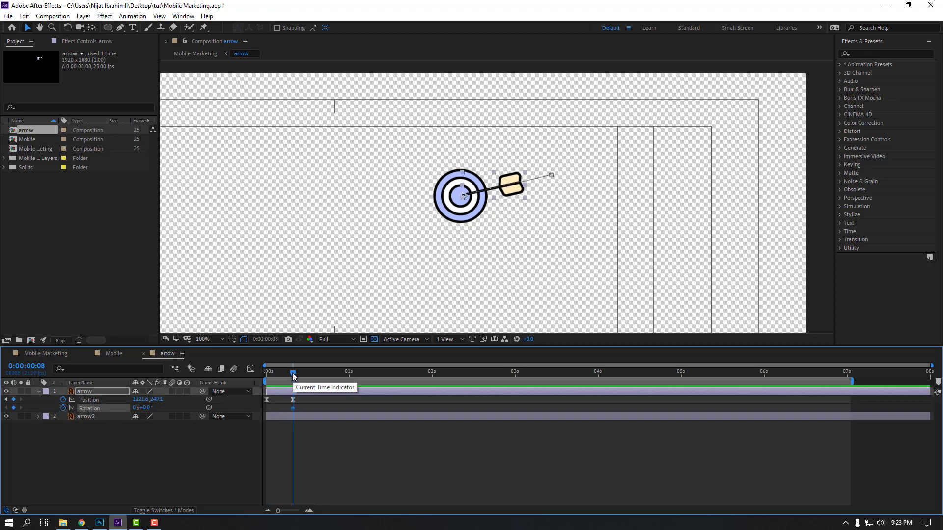
key("Page_Down")
key("Page_Down")
key("Page_Down")
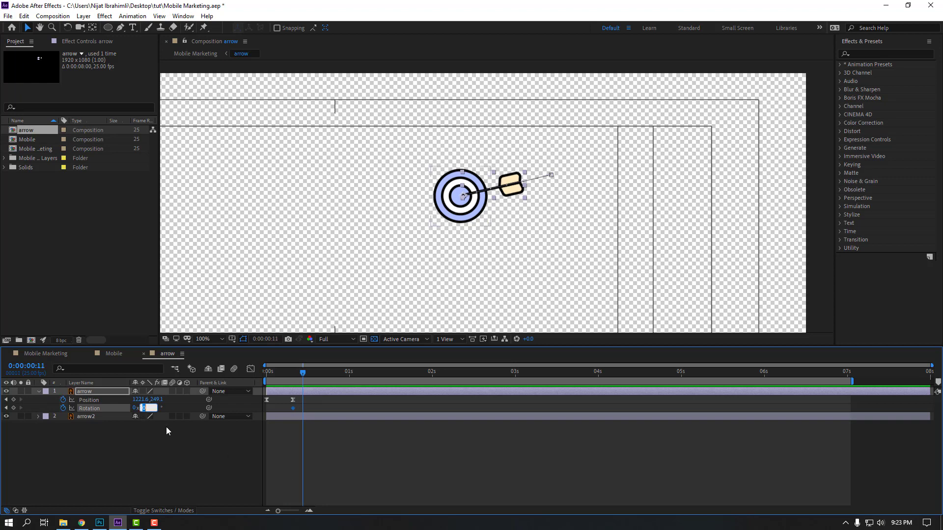
key("Return")
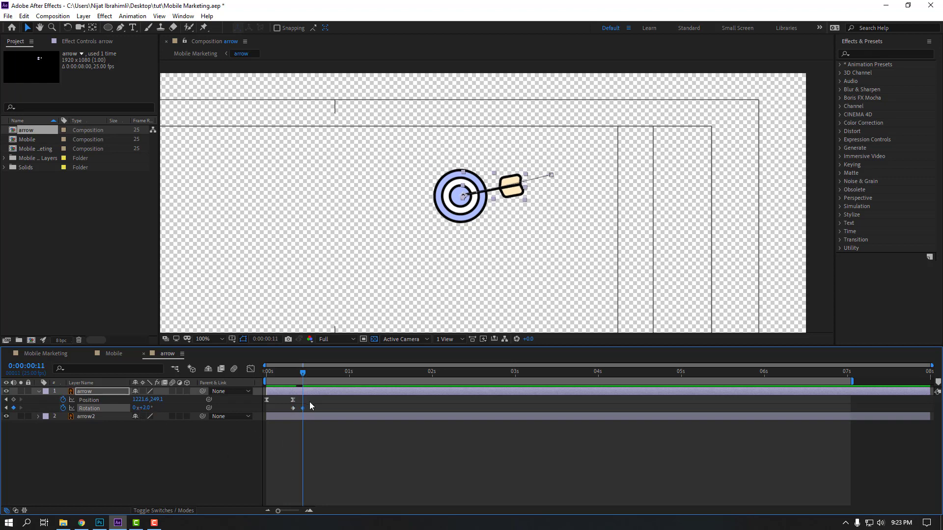
Step: Add Rotation keyframes of -2° and -1°, settling back to 0° at frame 21
key("Page_Down")
key("Page_Down")
key("Page_Down")
left_click(146, 408)
type("-2")
key("Return")
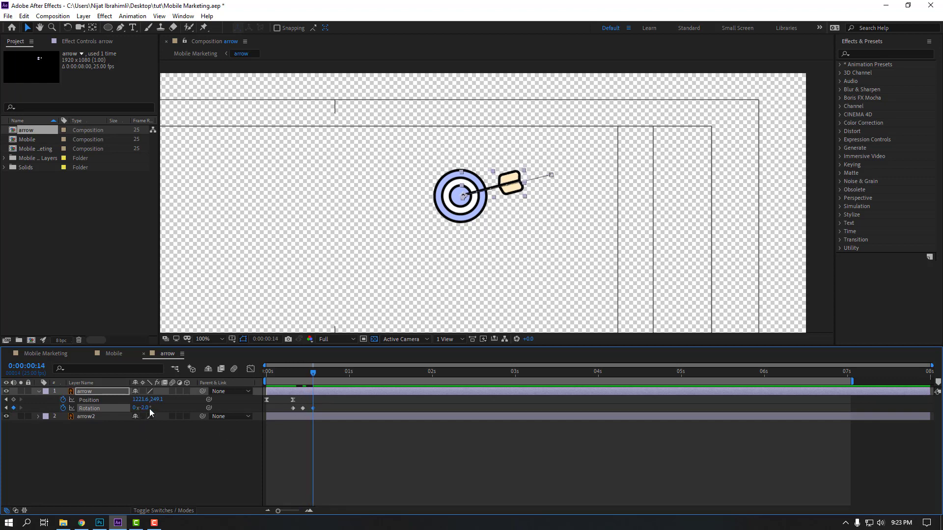
key("Page_Down")
key("Page_Down")
key("Page_Down")
left_click(144, 409)
type("-1")
key("Return")
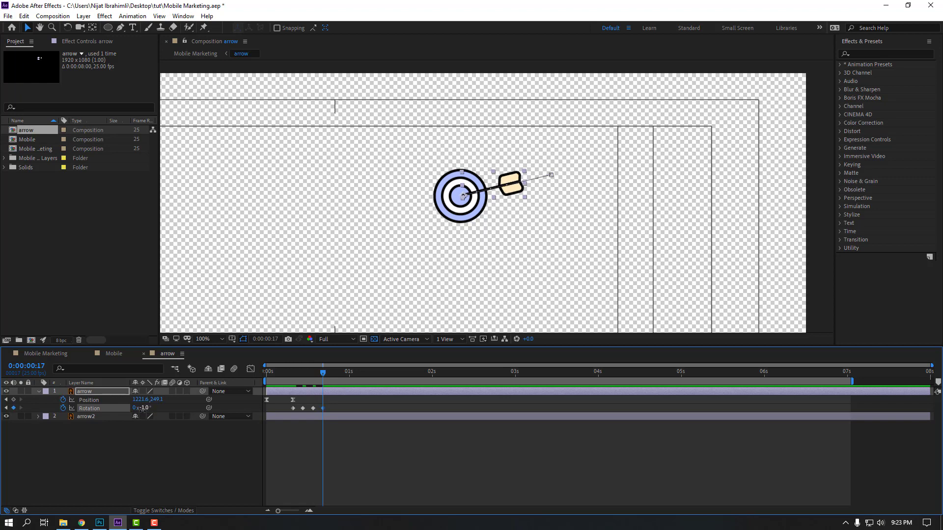
key("Page_Down")
key("Page_Down")
key("Page_Down")
key("Page_Down")
left_click(190, 422)
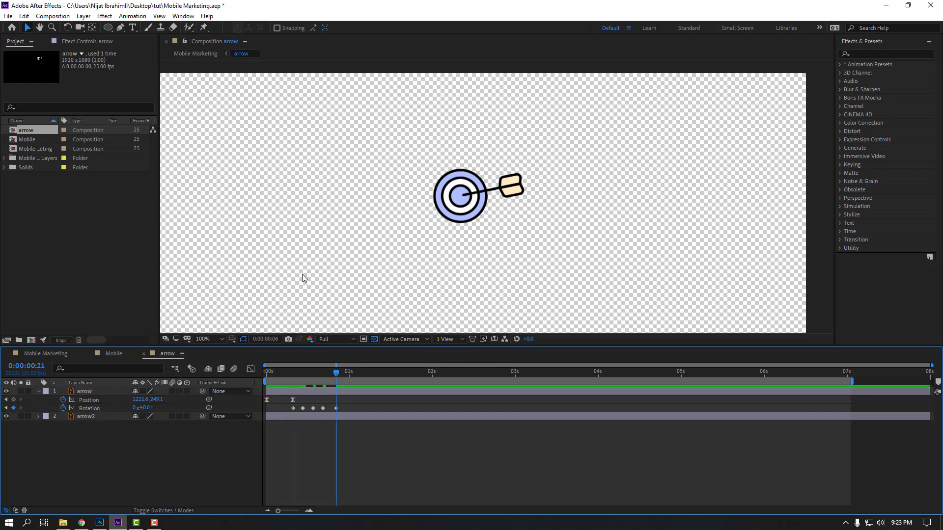
key("comma")
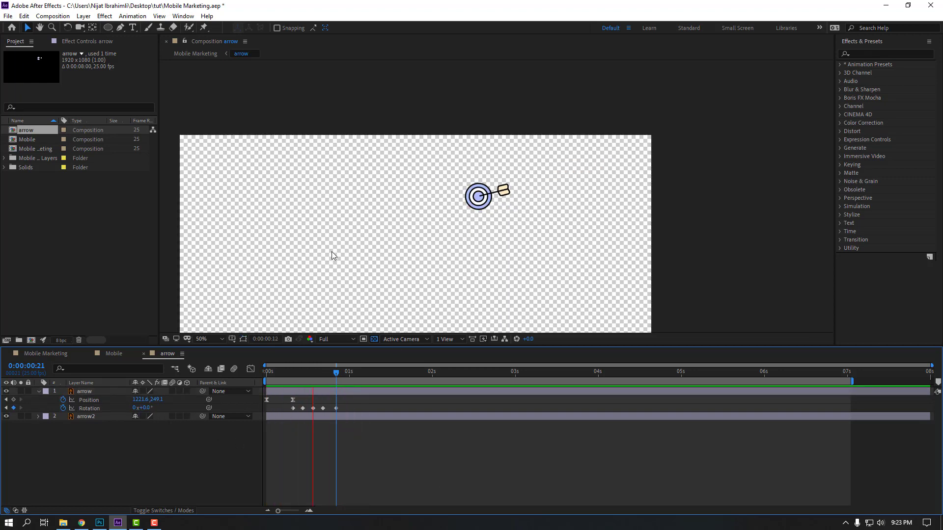
key("apostrophe")
Step: Apply Easy Ease to all the dart's Rotation keyframes and preview the wobble
left_click_drag(286, 410, 344, 414)
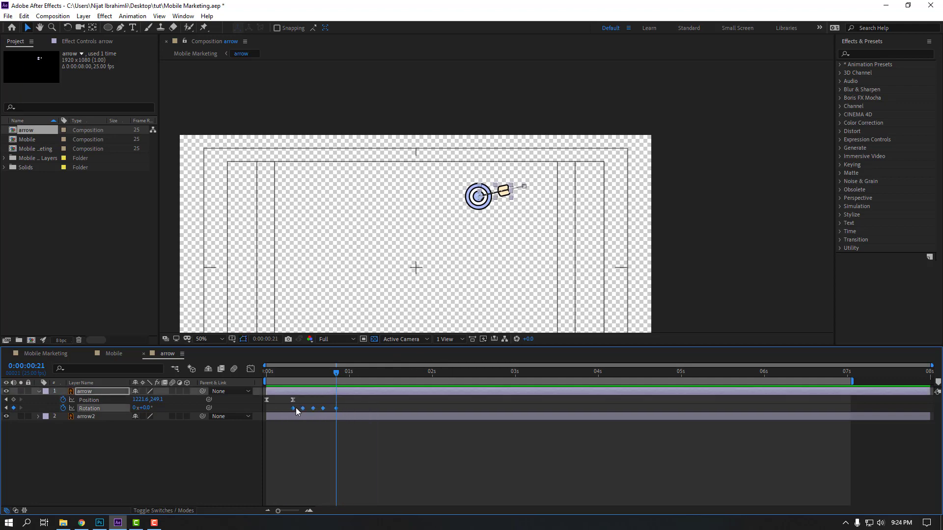
right_click(293, 407)
mouse_move(370, 400)
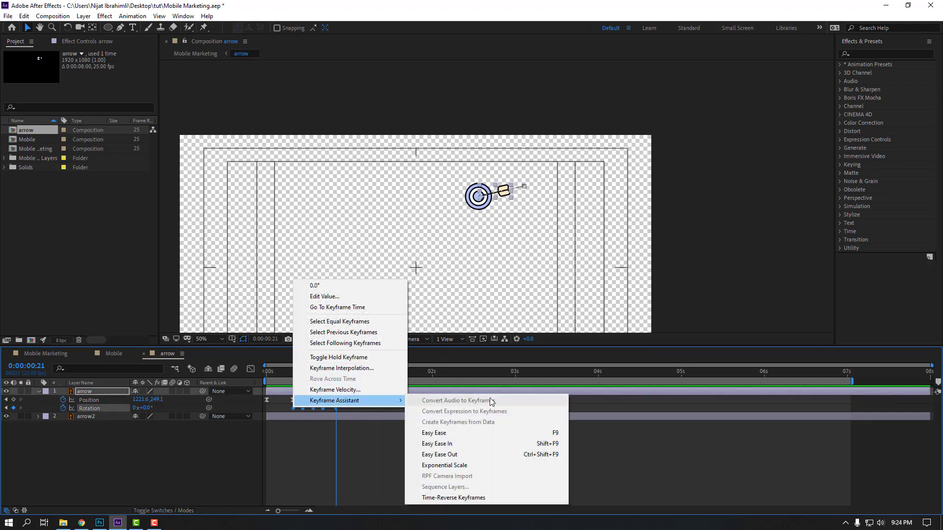
left_click(469, 432)
key("space")
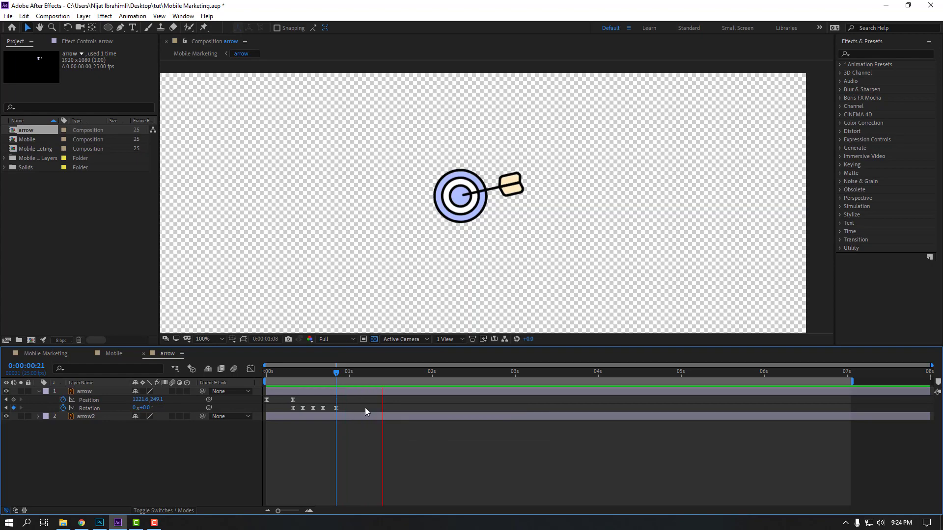
key("space")
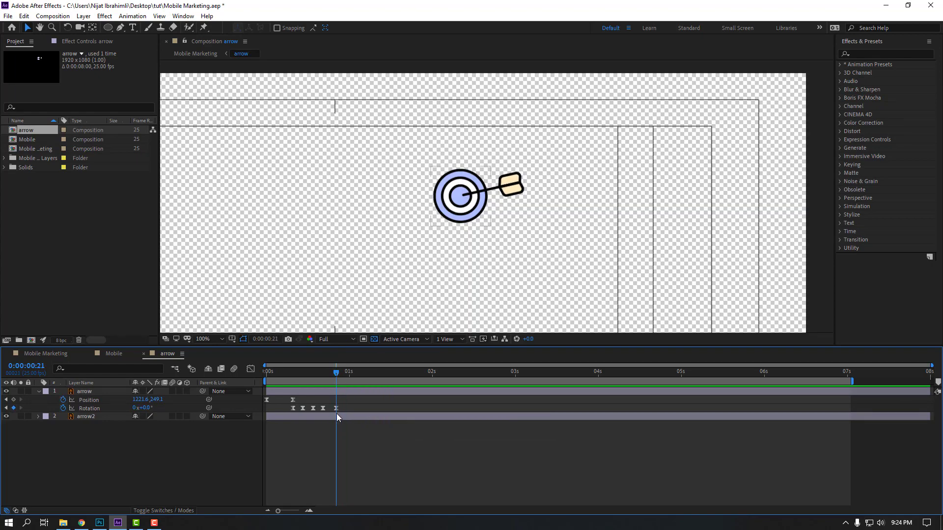
Step: Nudge the final Rotation keyframe slightly earlier, replay, and return to the timeline start
left_click_drag(336, 408, 332, 408)
key("space")
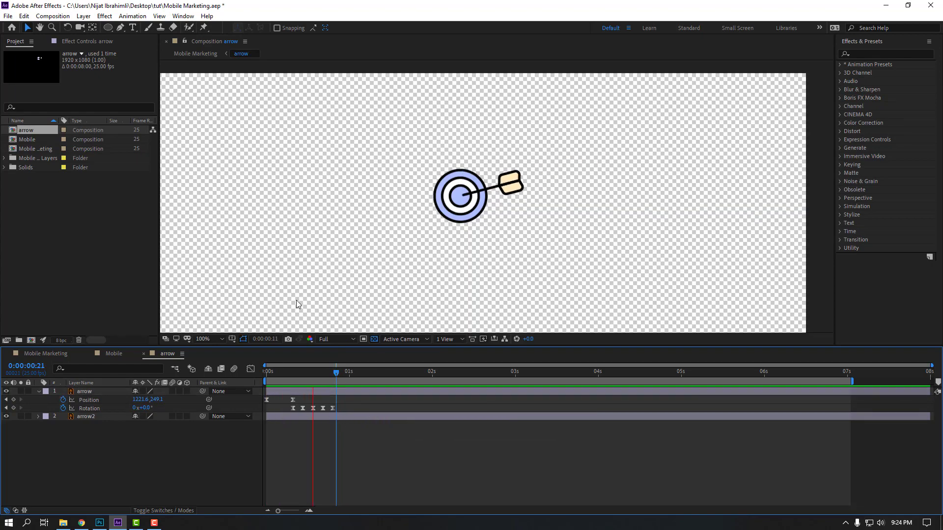
scroll(354, 276, "down", 2)
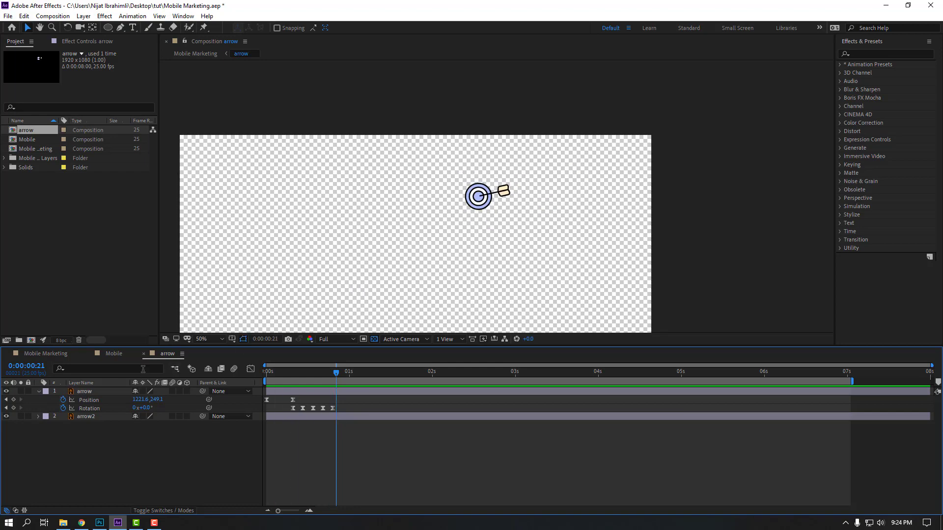
left_click(41, 353)
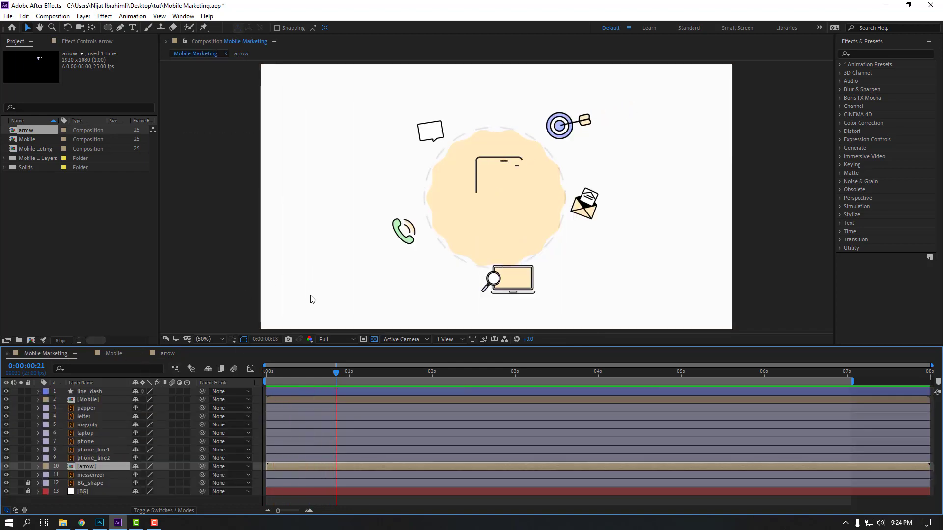
left_click(178, 353)
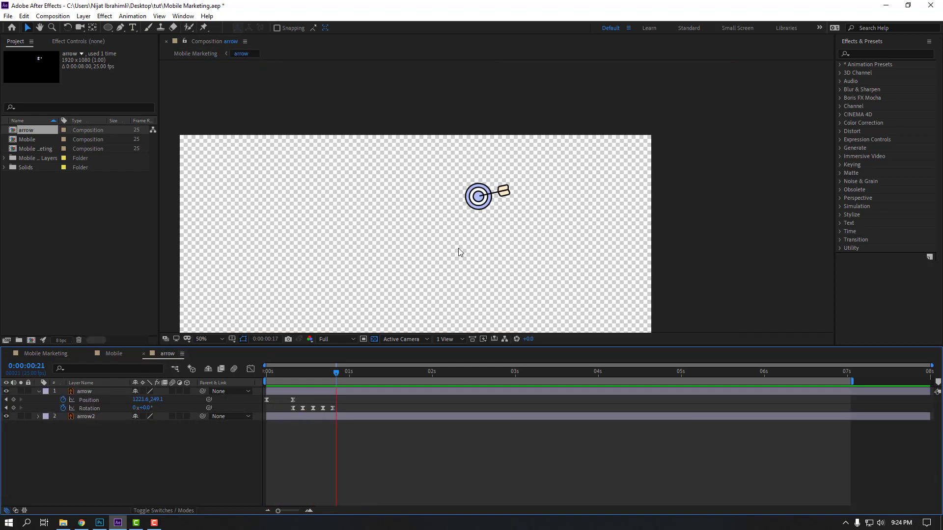
scroll(459, 249, "up", 2)
left_click_drag(318, 373, 251, 378)
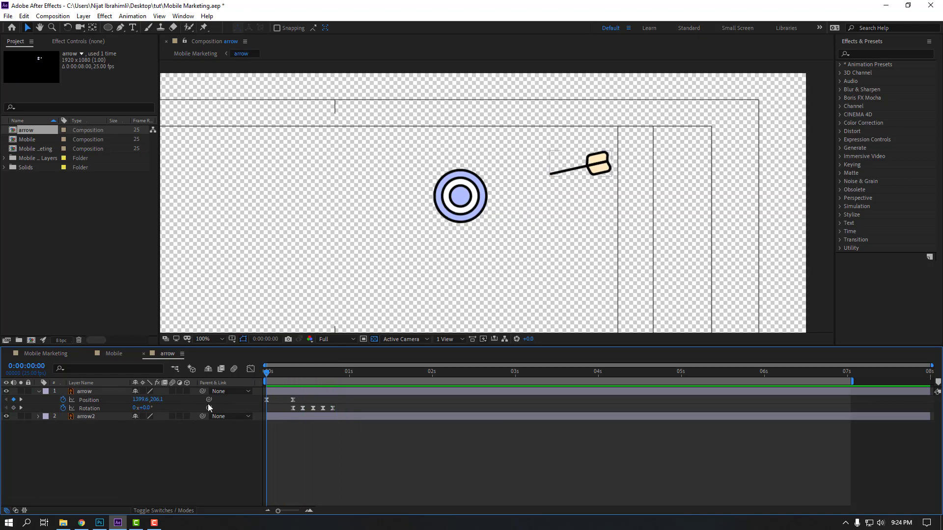
Step: Shift the arrow's Position and Rotation keyframes later in time
left_click(95, 391)
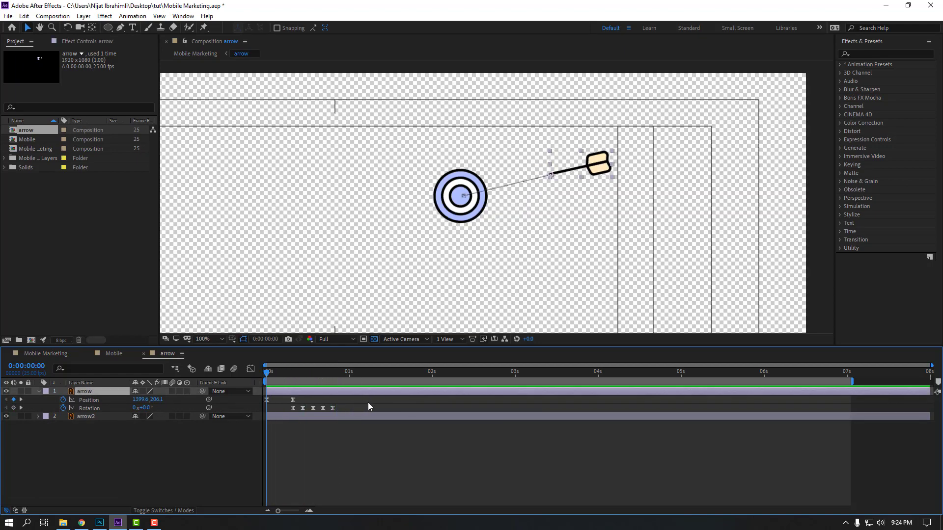
mouse_move(368, 402)
left_mouse_down()
mouse_move(264, 408)
mouse_move(298, 402)
left_mouse_up()
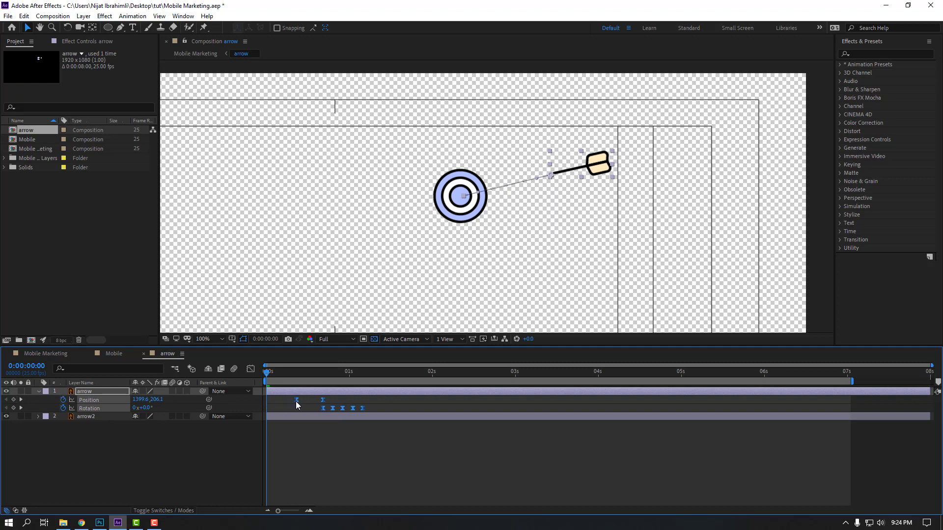
left_click(114, 440)
Step: Fade the arrow in with Opacity keyframes going from 0% to 100% by frame 7
left_click(84, 392)
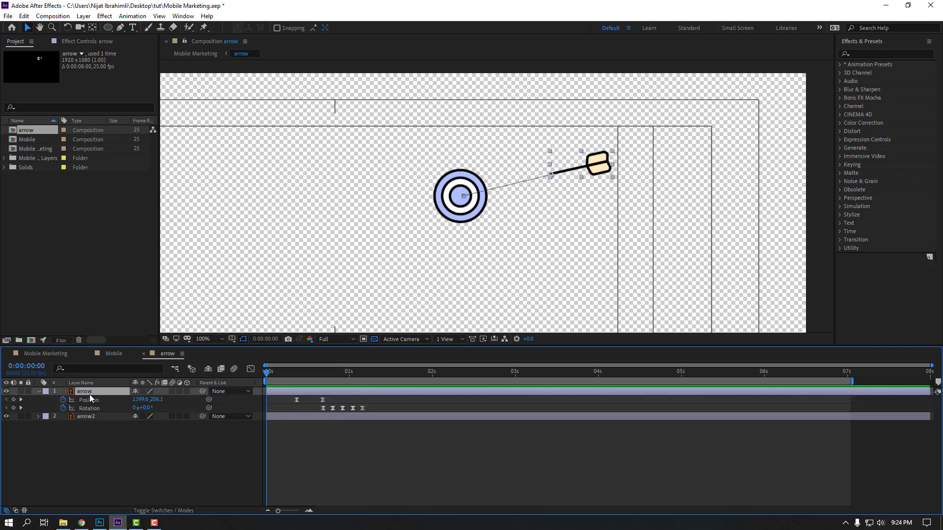
key("shift+t")
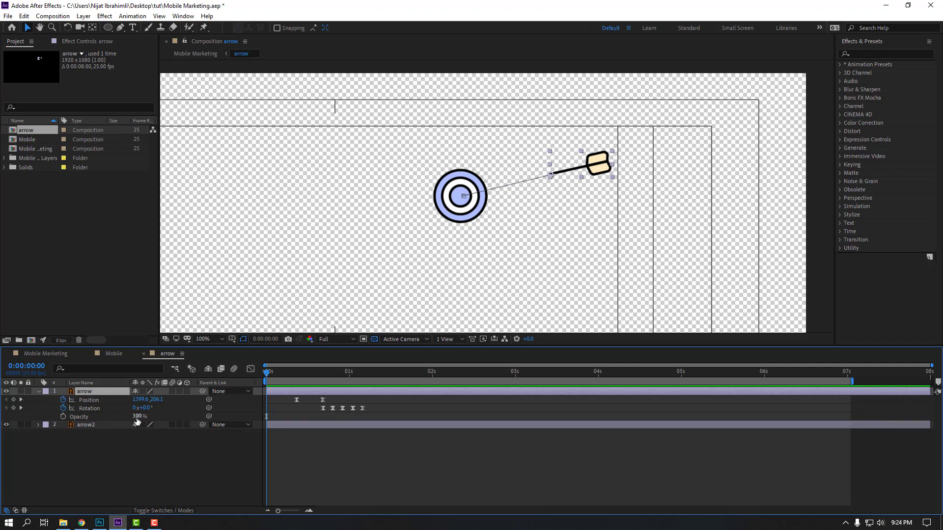
left_click(137, 417)
type("0")
key("Return")
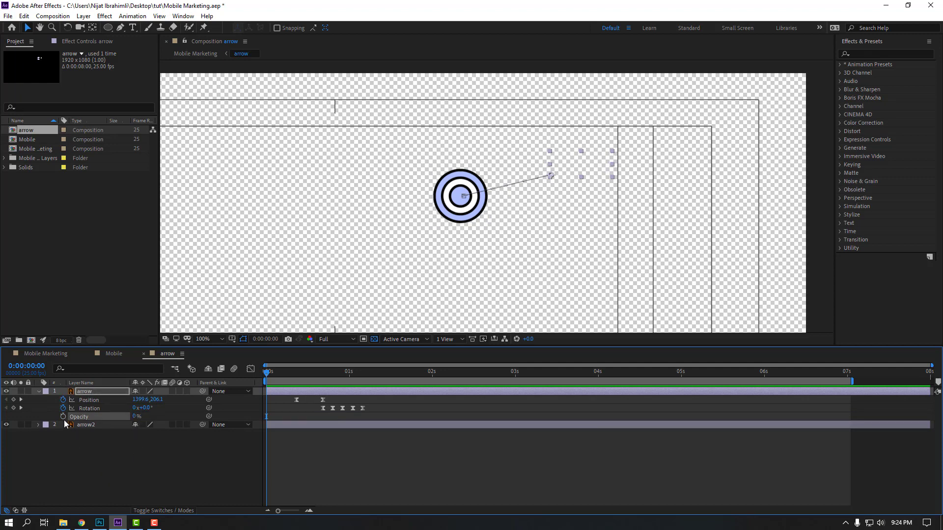
left_click_drag(271, 374, 290, 373)
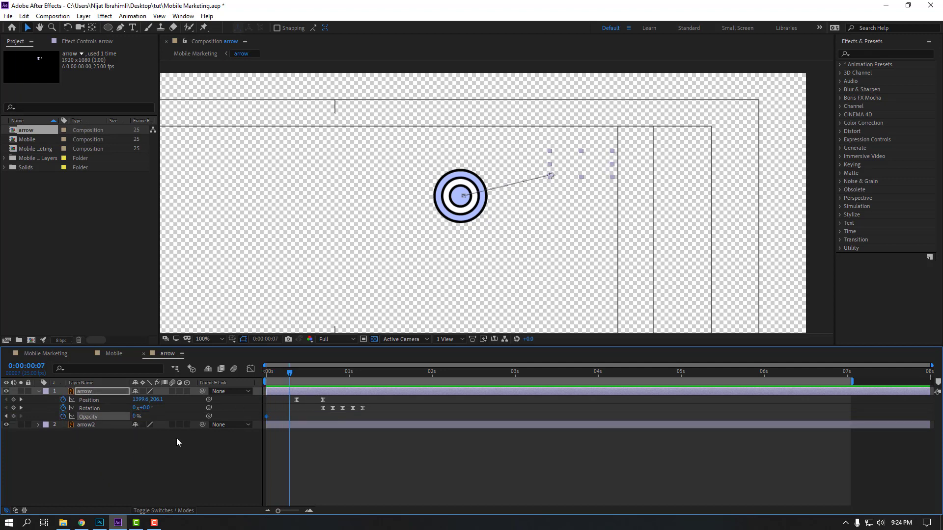
left_click(137, 416)
type("100")
left_click(393, 464)
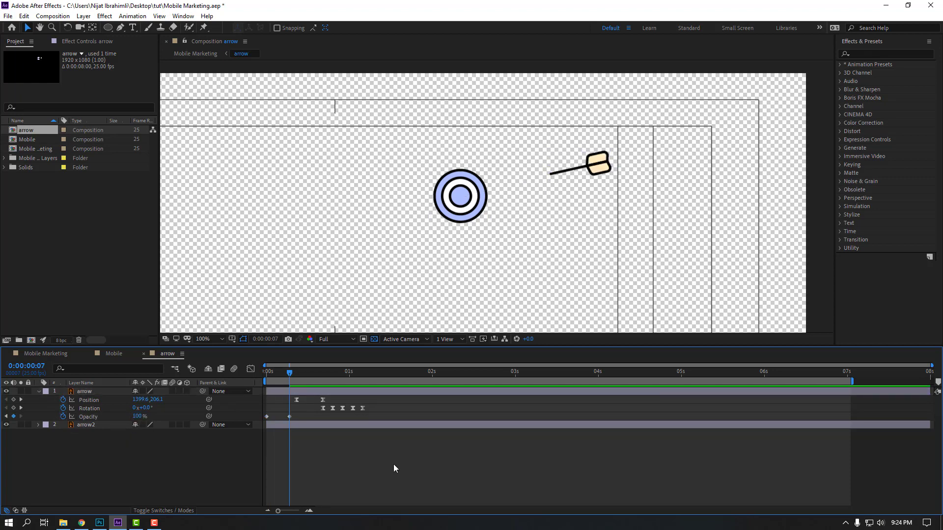
key("space")
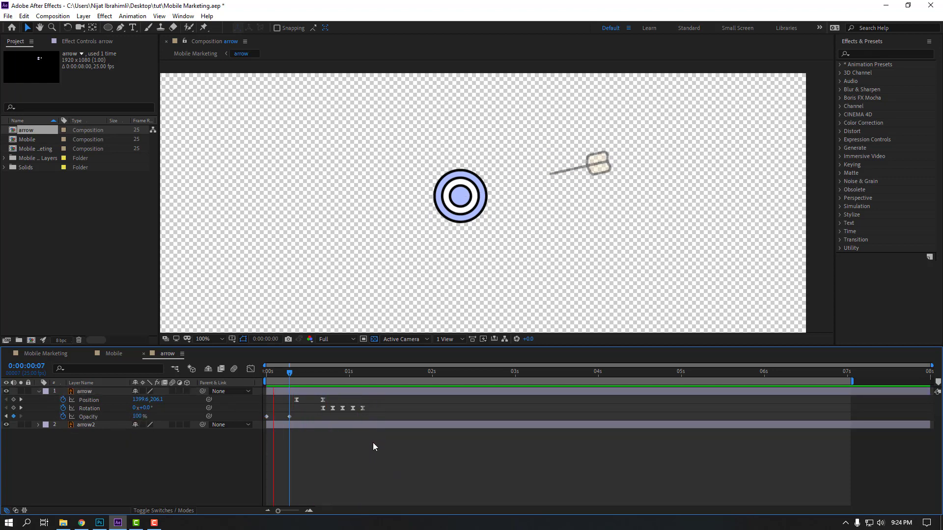
key("space")
Step: Fade the arrow out from 100% at 1:06 to 0% at 1:12, ending the work area at 1:12
left_click_drag(350, 372, 370, 373)
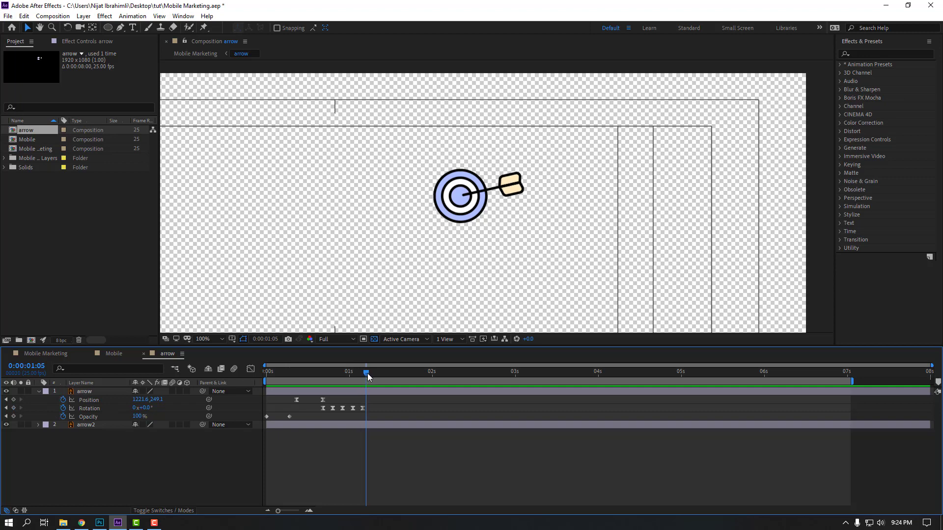
left_click(13, 416)
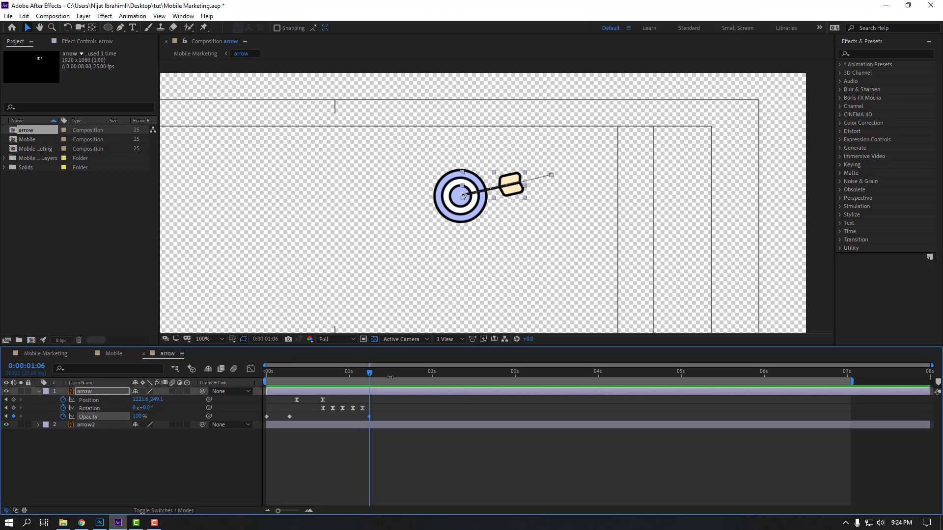
left_click_drag(373, 372, 389, 374)
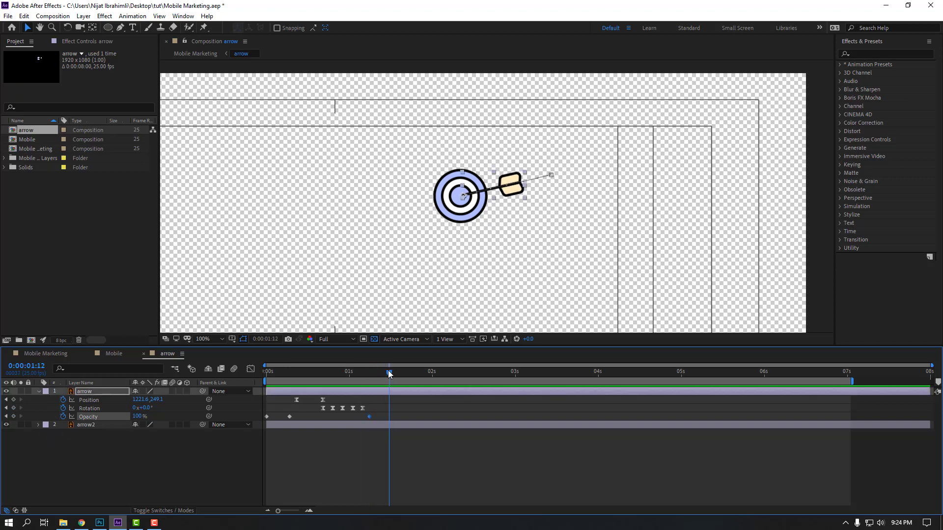
left_click(137, 416)
type("0")
key("Return")
key("space")
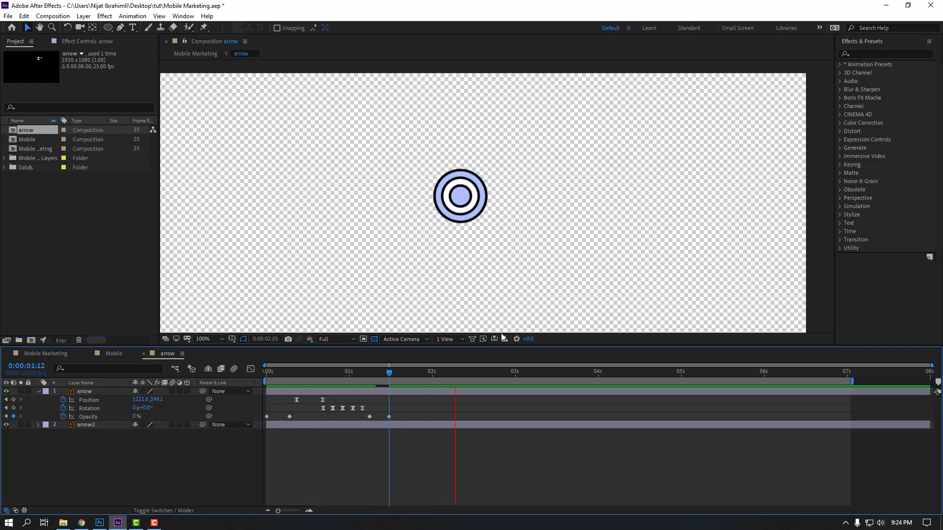
left_click_drag(371, 371, 389, 376)
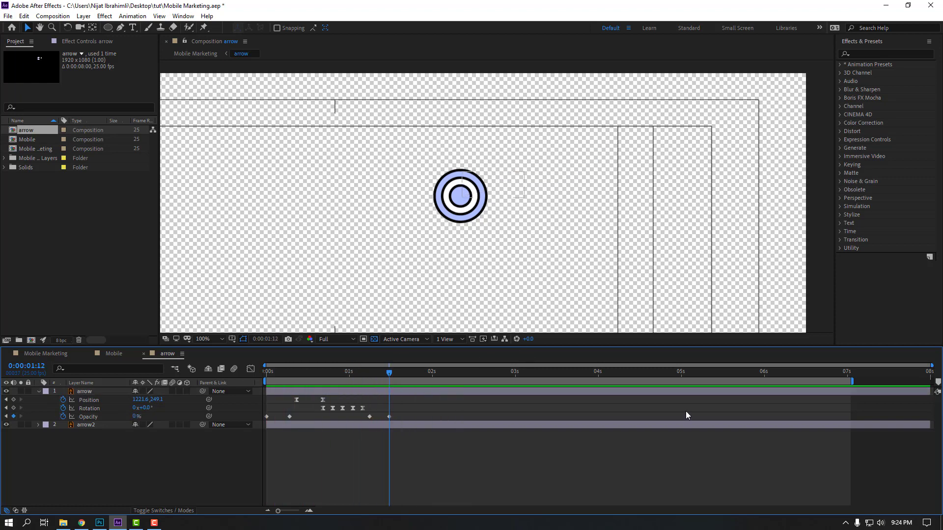
left_click_drag(853, 382, 393, 391)
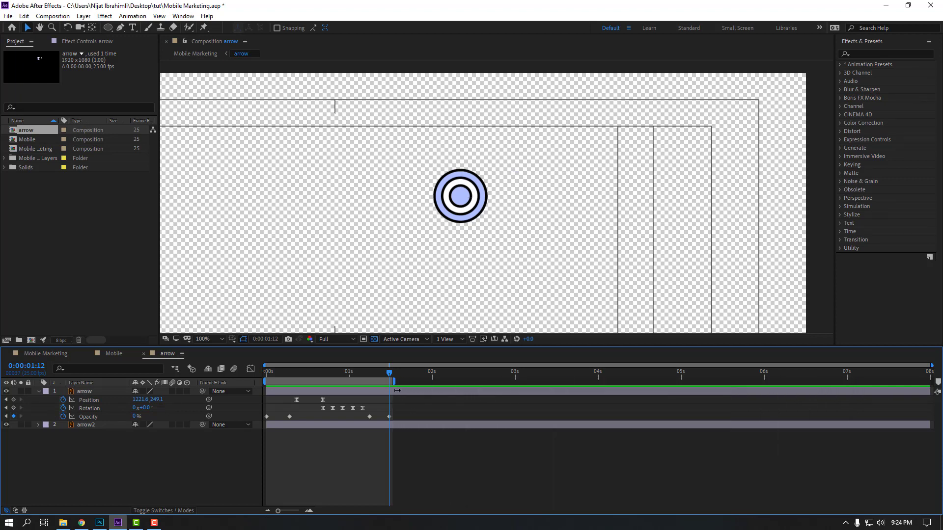
Step: Trim the arrow composition to its work area, then return to Mobile Marketing
right_click(382, 381)
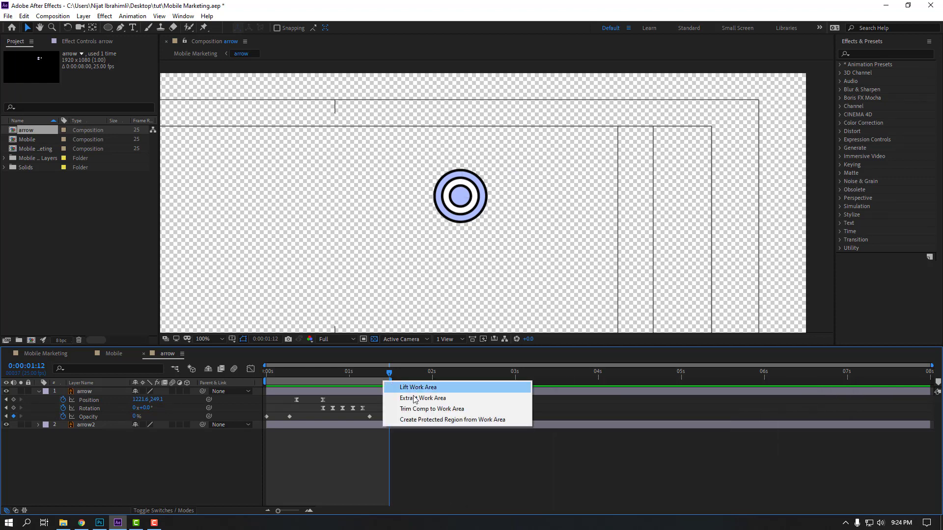
left_click(467, 409)
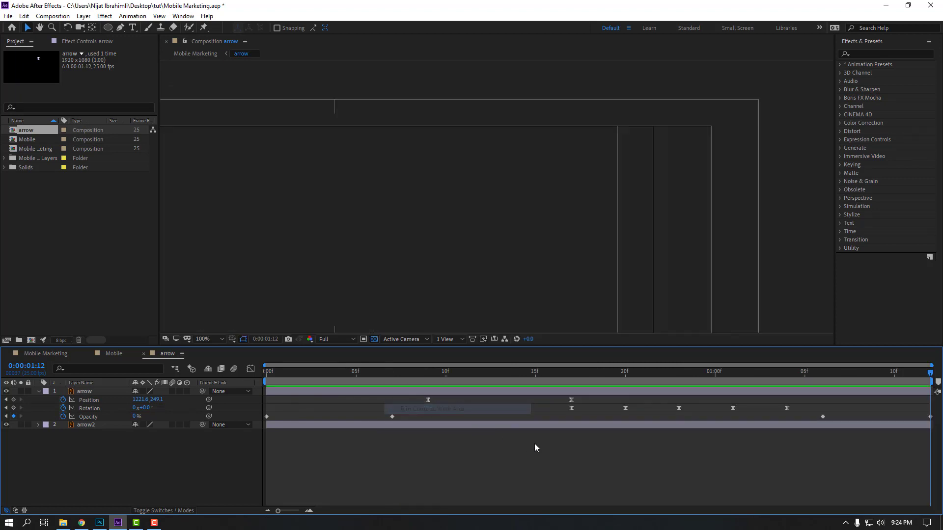
scroll(425, 242, "down", 4)
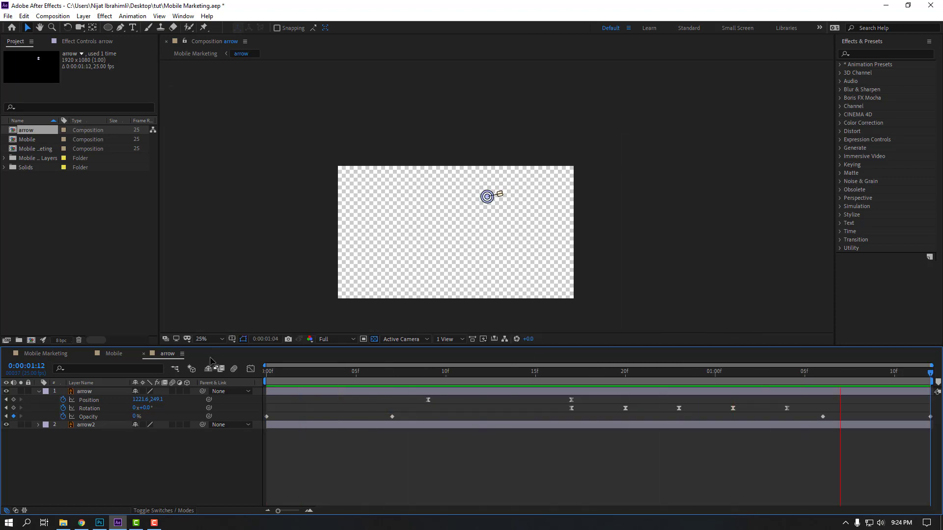
left_click(40, 353)
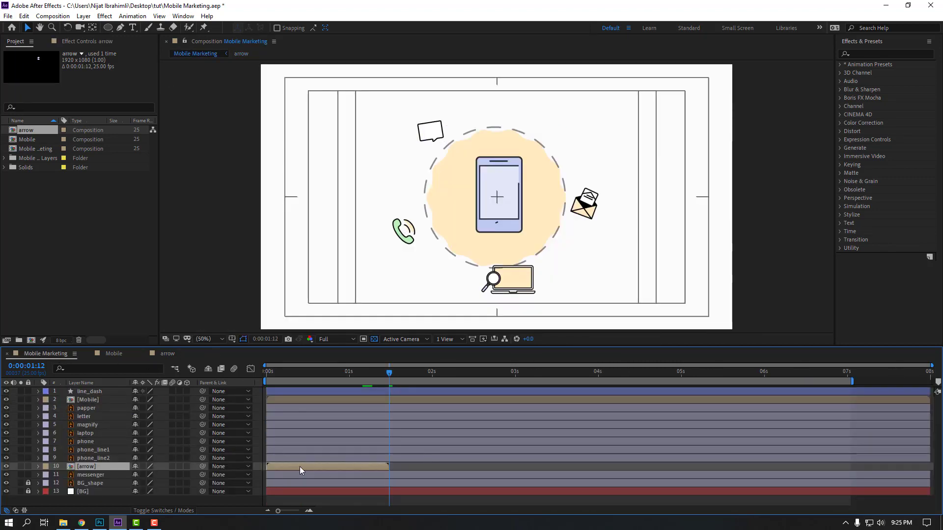
Step: Duplicate the arrow layer repeatedly, sliding each copy to start where the previous ends
key("ctrl+d")
left_click_drag(287, 469, 531, 467)
key("ctrl+d")
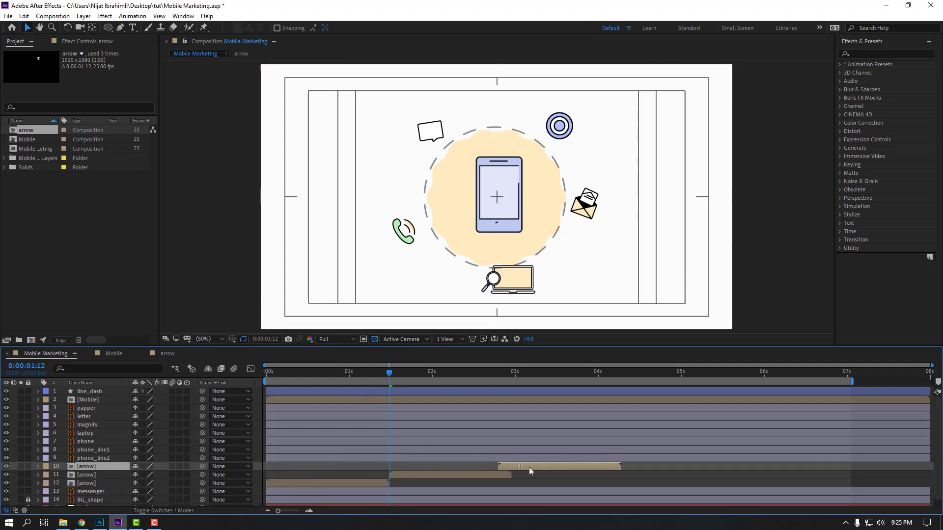
key("space")
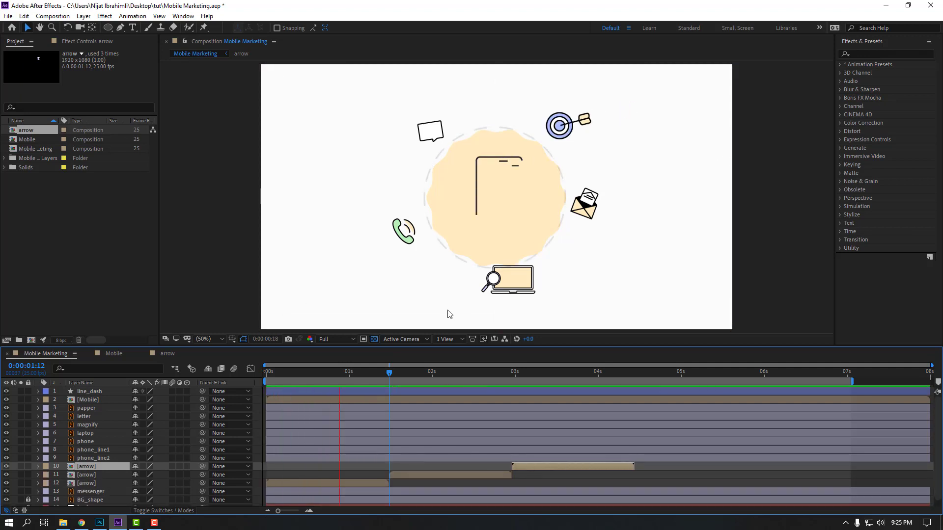
key("space")
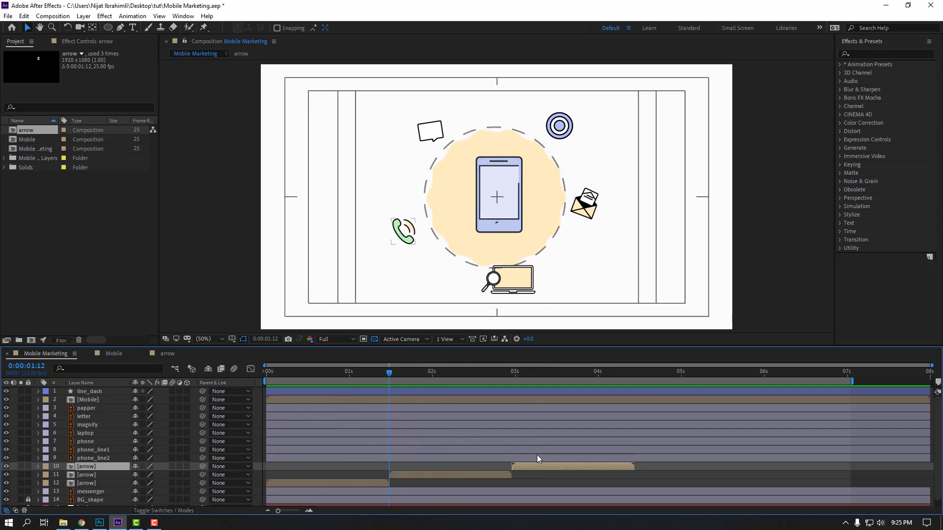
key("ctrl+d")
left_click_drag(530, 468, 771, 469)
key("ctrl+d")
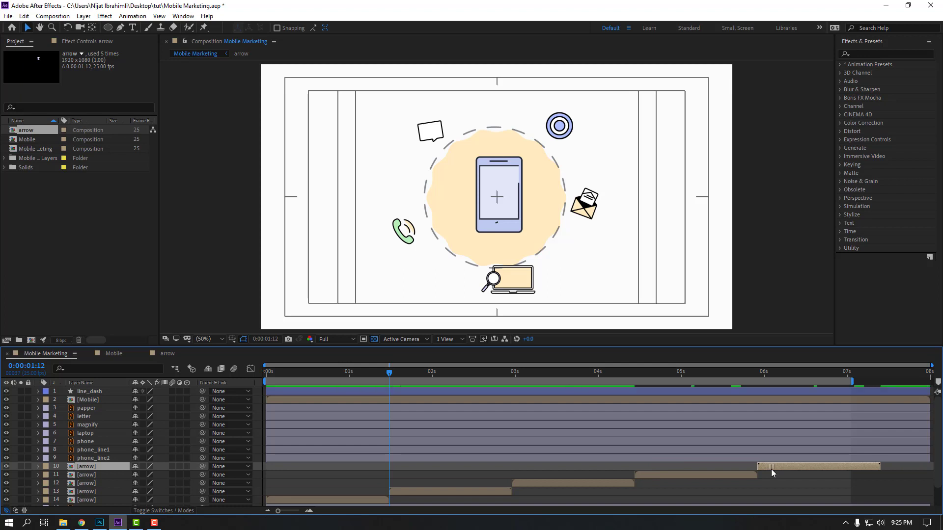
Step: Select all five arrow layers, down to layer 14
left_click_drag(852, 379, 882, 381)
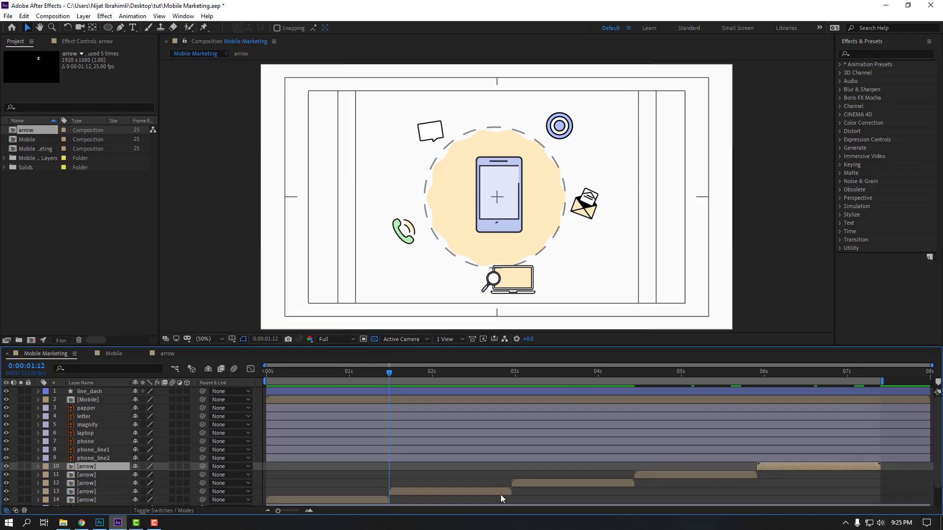
scroll(500, 494, "down", 1)
left_click(372, 478)
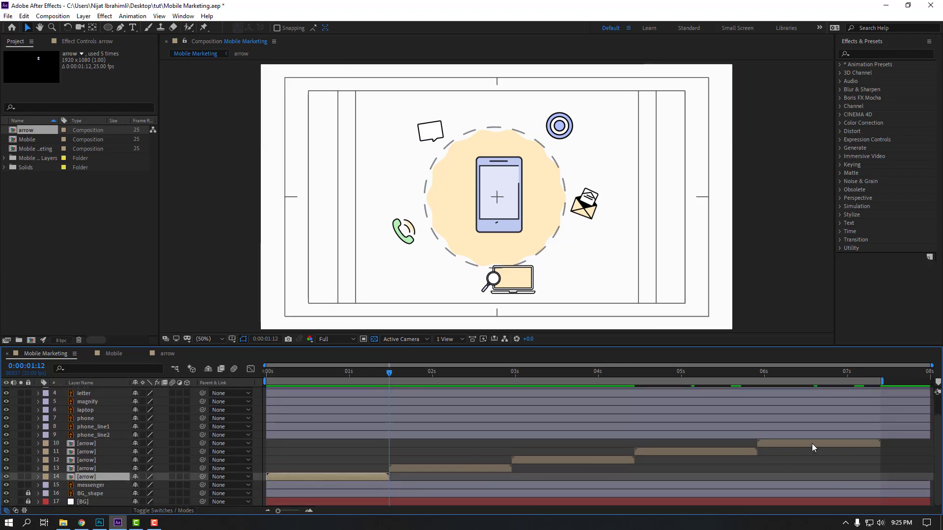
left_click(812, 444, "shift")
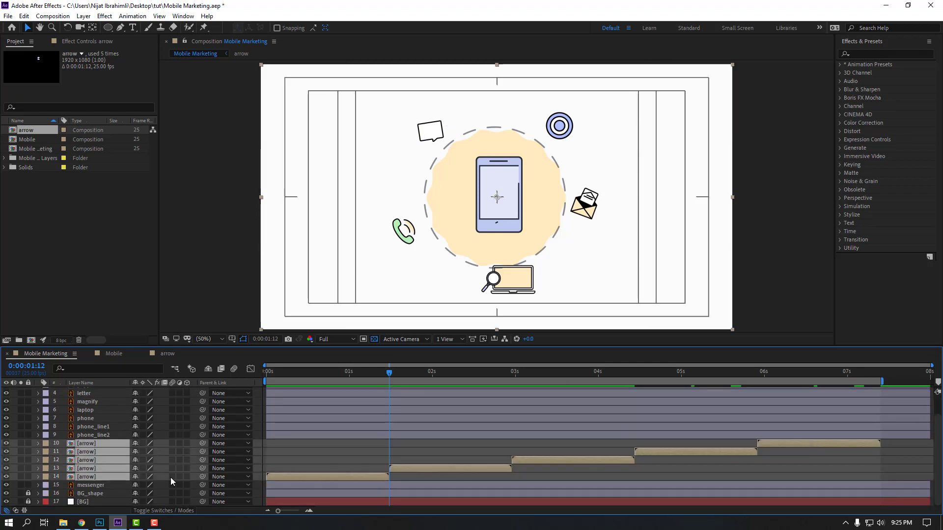
Step: Pre-compose the five selected arrow layers into a precomp named ARROW and preview it
right_click(89, 460)
left_click(110, 415)
type("ARROW")
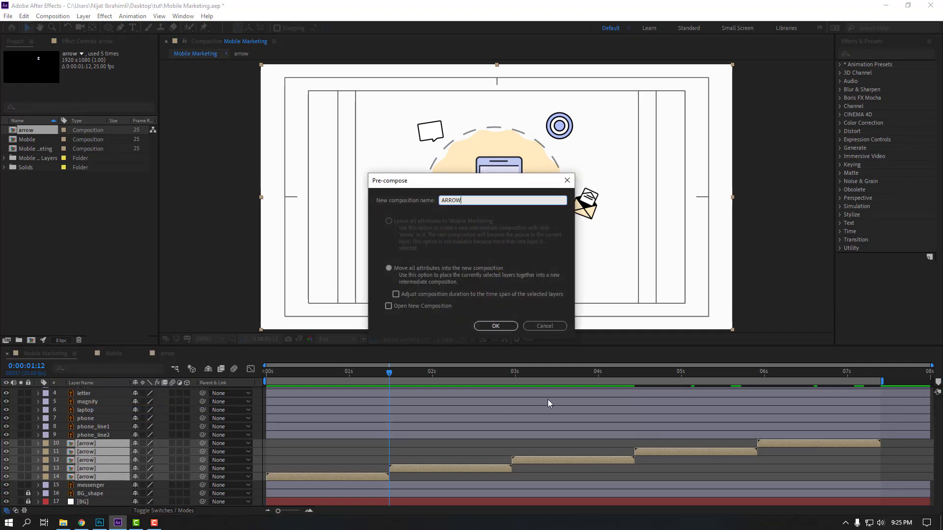
left_click(495, 327)
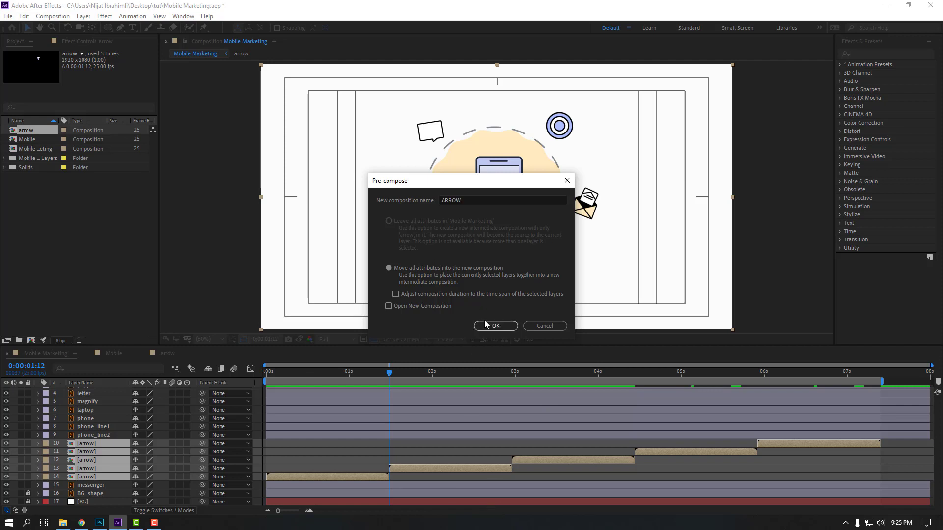
left_click(485, 324)
key("space")
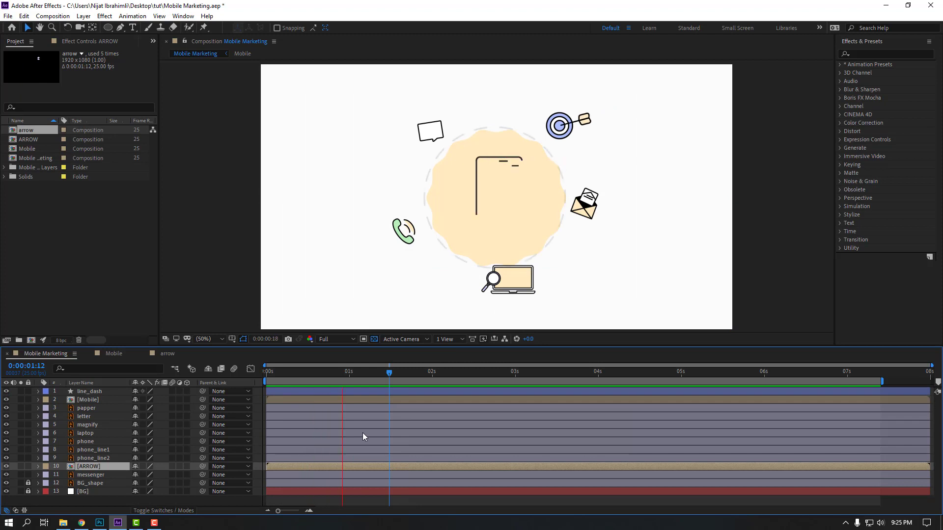
Step: Select the papper and letter layers and pre-compose them as MESSENGER
left_click_drag(367, 375, 145, 396)
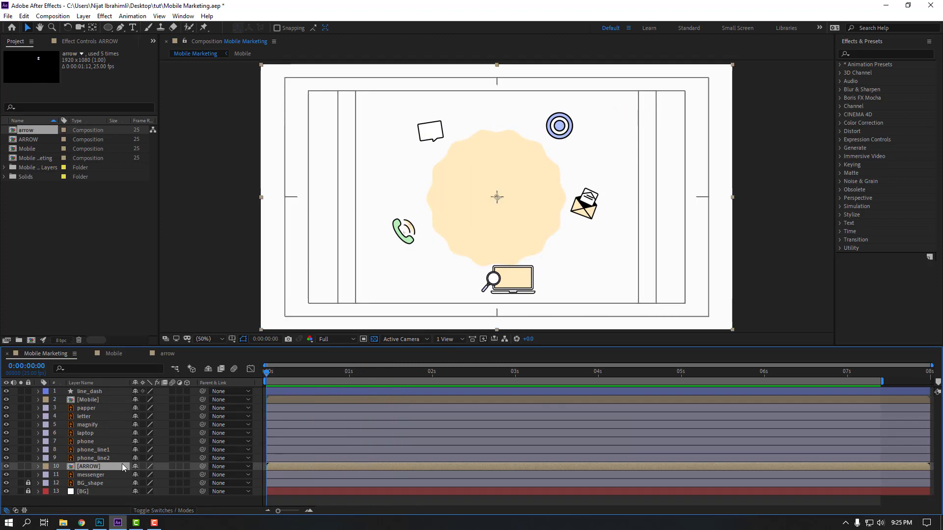
left_click(90, 417)
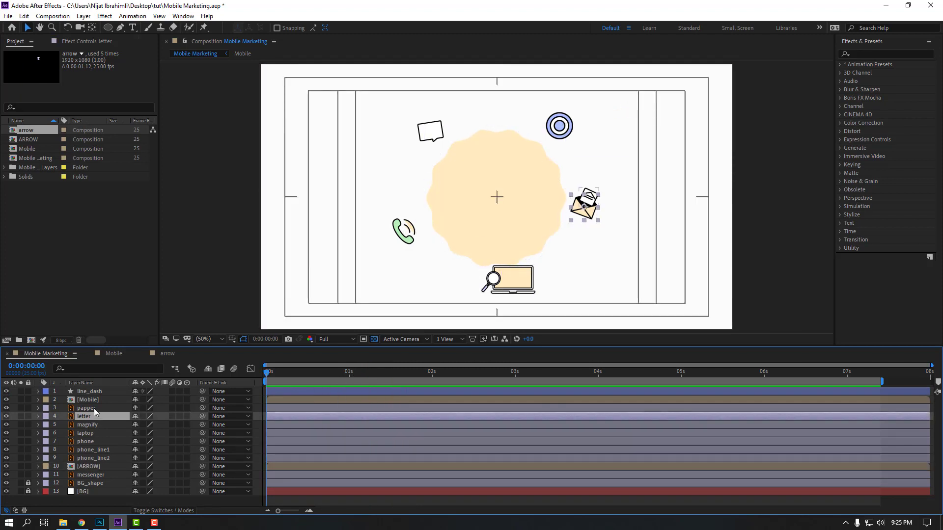
left_click(94, 408, "ctrl")
right_click(85, 418)
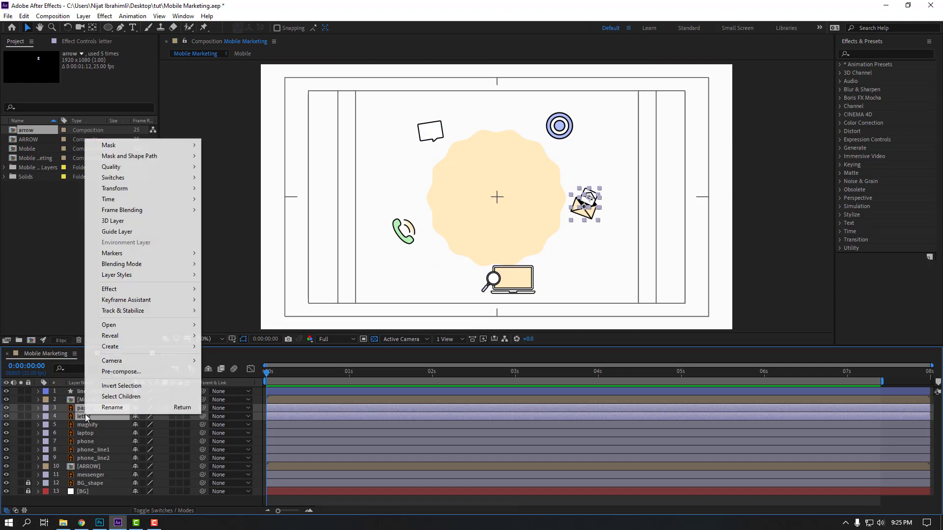
left_click(113, 373)
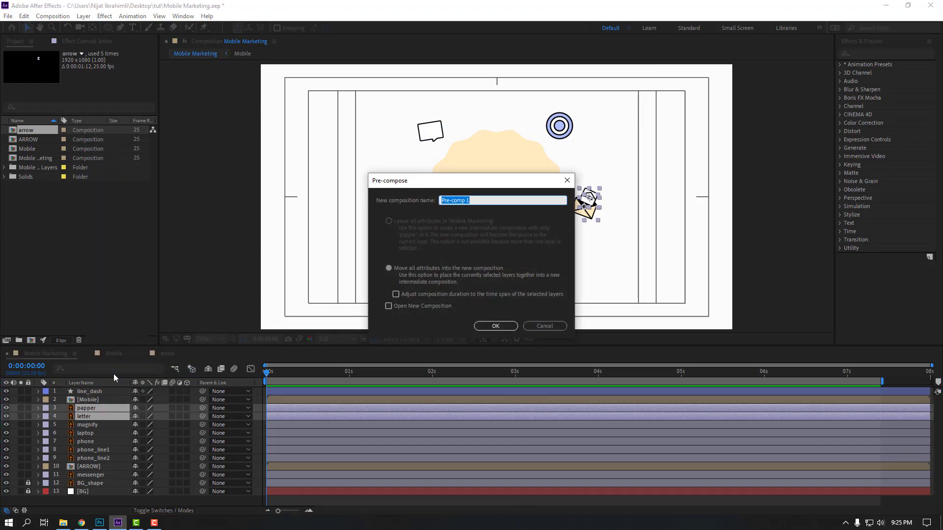
type("MESSENGEREN")
type("ESSENGER")
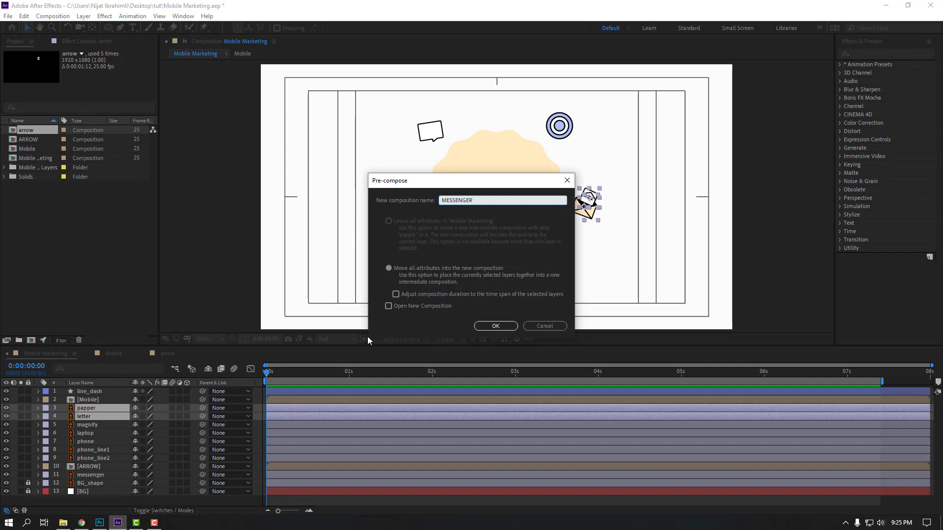
left_click(496, 326)
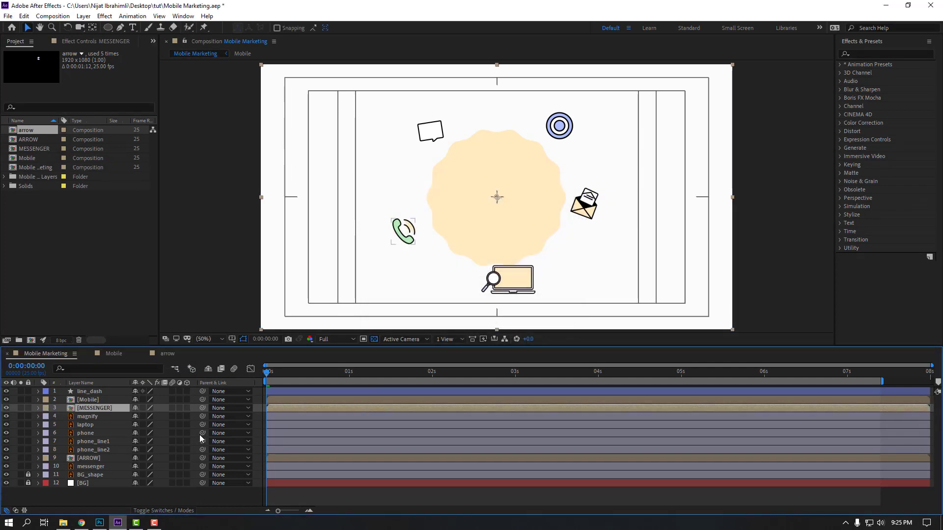
Step: Inside MESSENGER, set papper's starting Position keyframe with the paper pushed down into the envelope
double_click(101, 411)
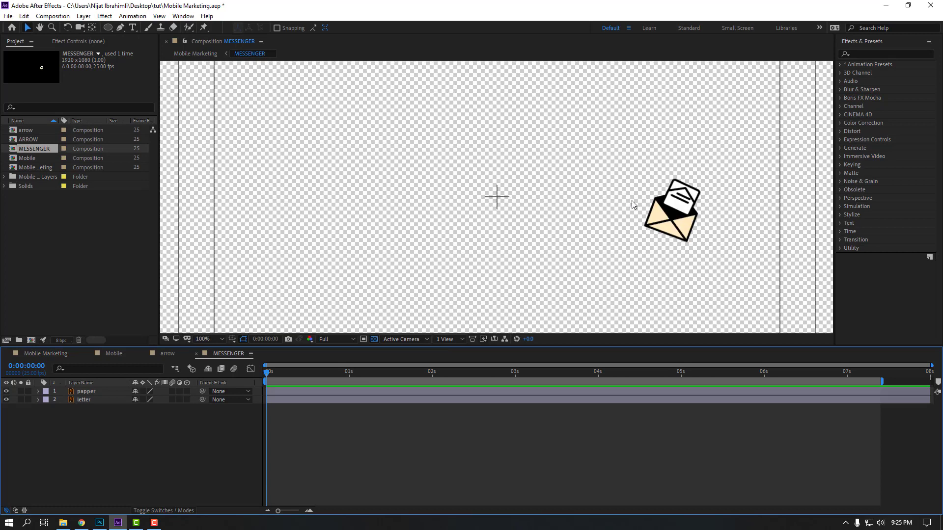
key("period")
left_click_drag(755, 240, 378, 136)
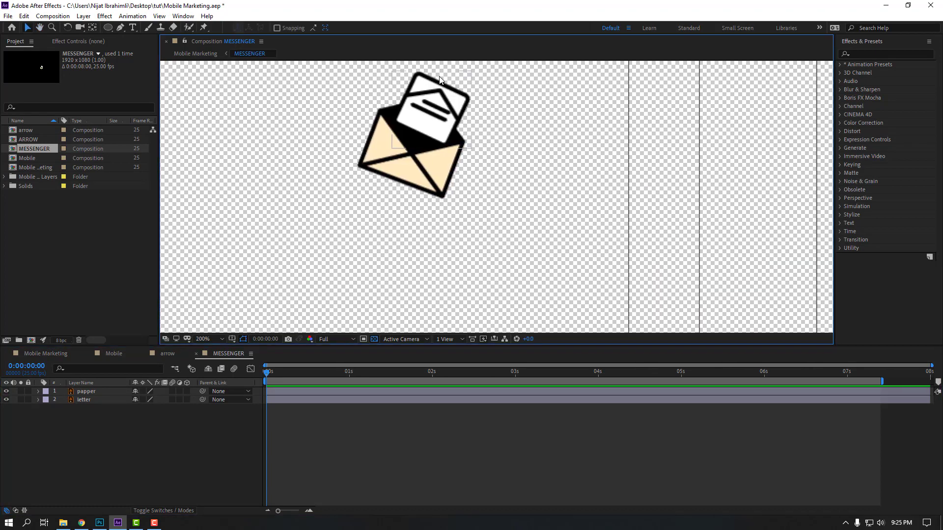
left_click(440, 142)
left_click_drag(440, 142, 488, 249)
key("p")
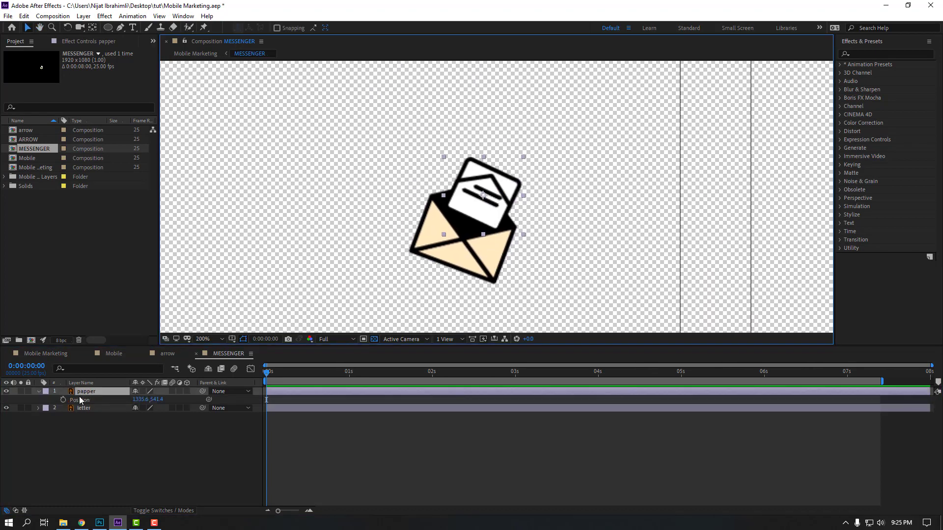
left_click(63, 400)
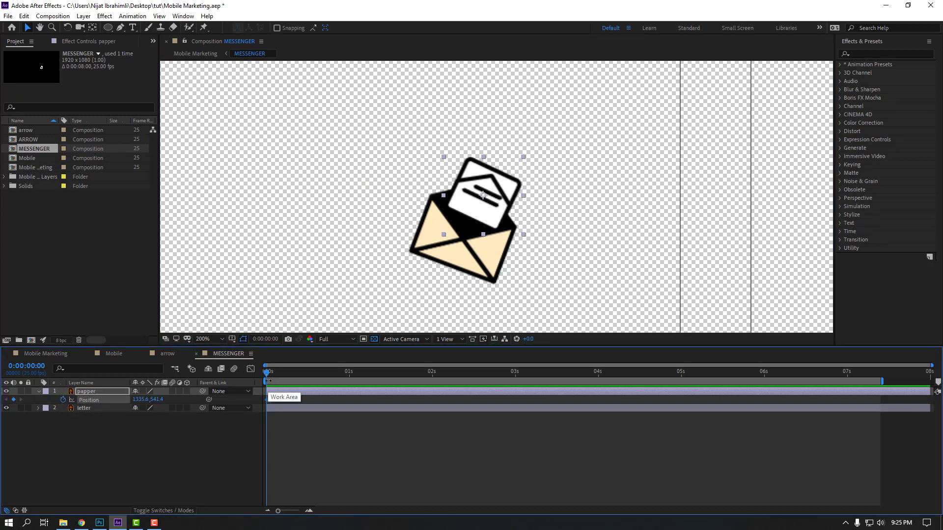
left_click_drag(486, 185, 476, 221)
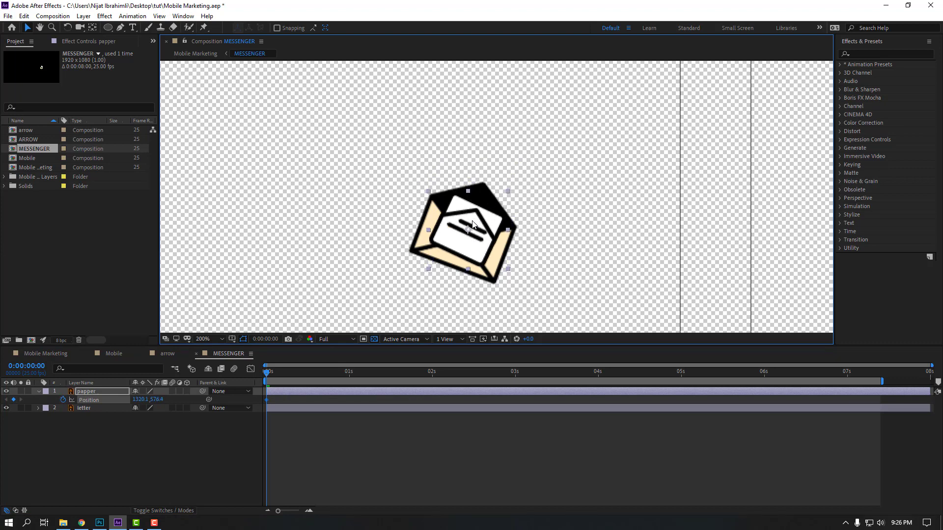
Step: Raise the paper out of the envelope at frame 10 and copy the start position to frame 20
left_click_drag(294, 373, 299, 373)
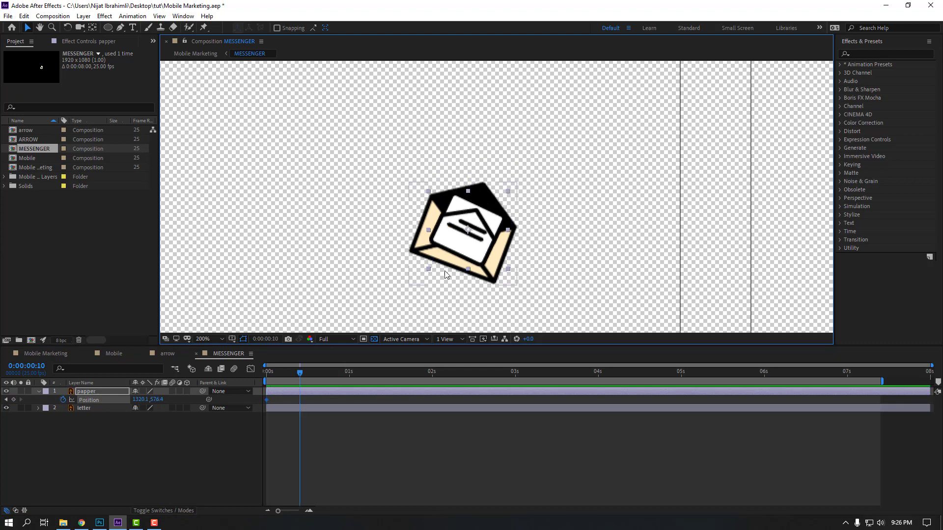
left_click_drag(475, 250, 482, 236)
left_click_drag(488, 226, 489, 221)
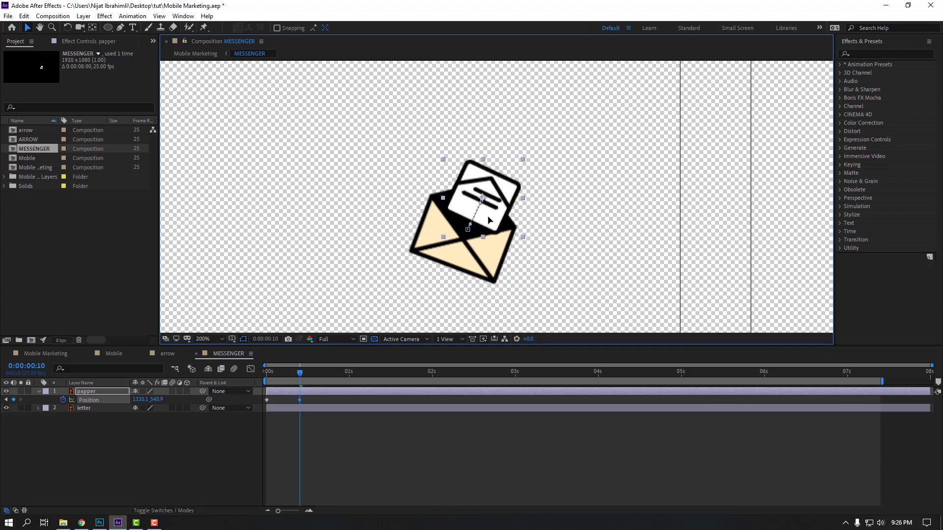
key("shift+Page_Down")
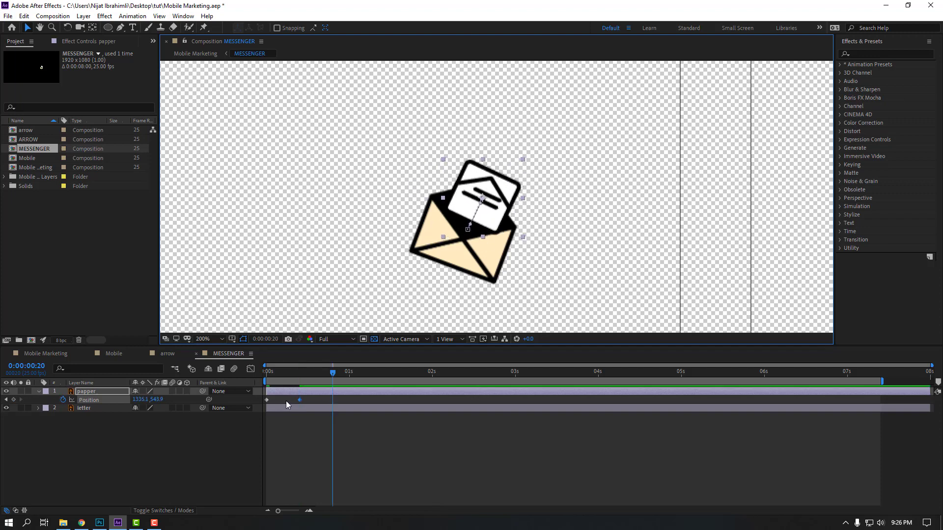
left_click(267, 400)
key("ctrl+c")
key("ctrl+v")
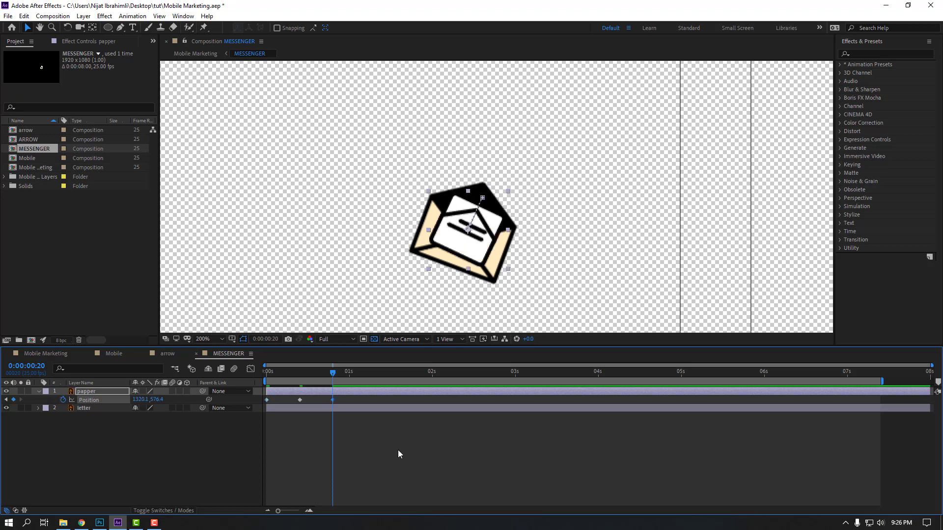
Step: End the work area at frame 20, preview, and select the paper's Position keyframes
key("n")
key("space")
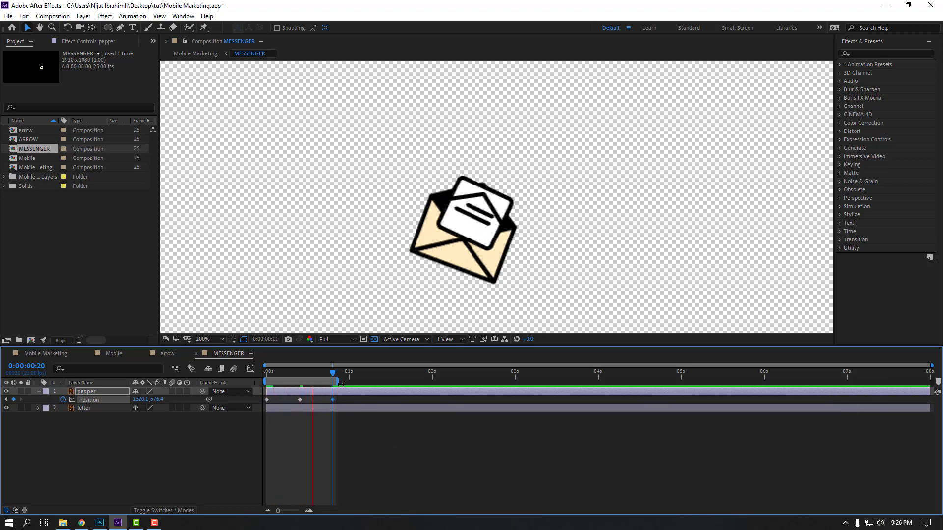
left_click(332, 398)
left_click_drag(282, 402, 324, 398)
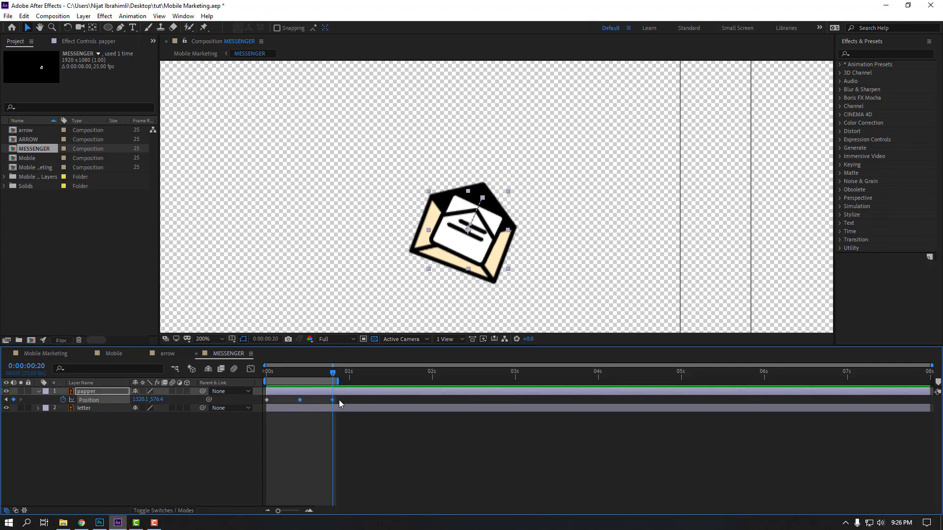
Step: Apply Easy Ease to the paper's Position keyframes
right_click(266, 400)
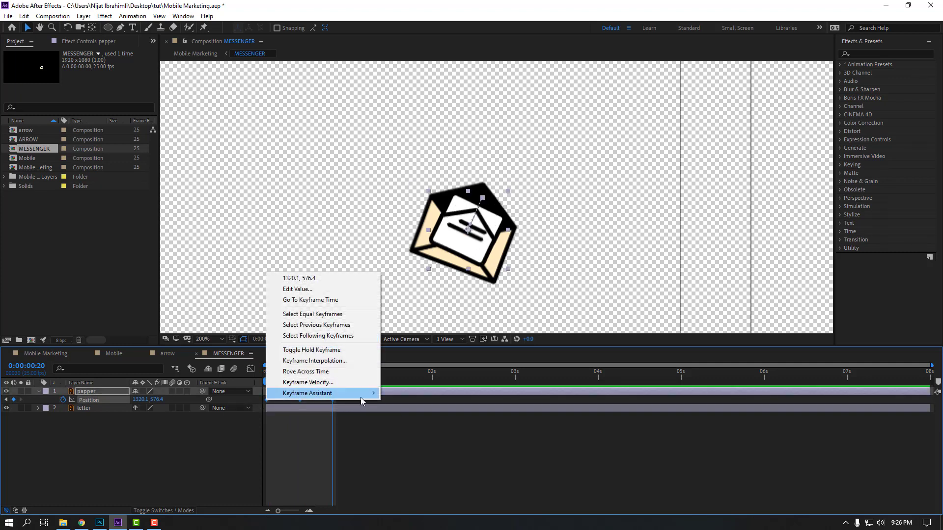
mouse_move(361, 398)
left_click(396, 426)
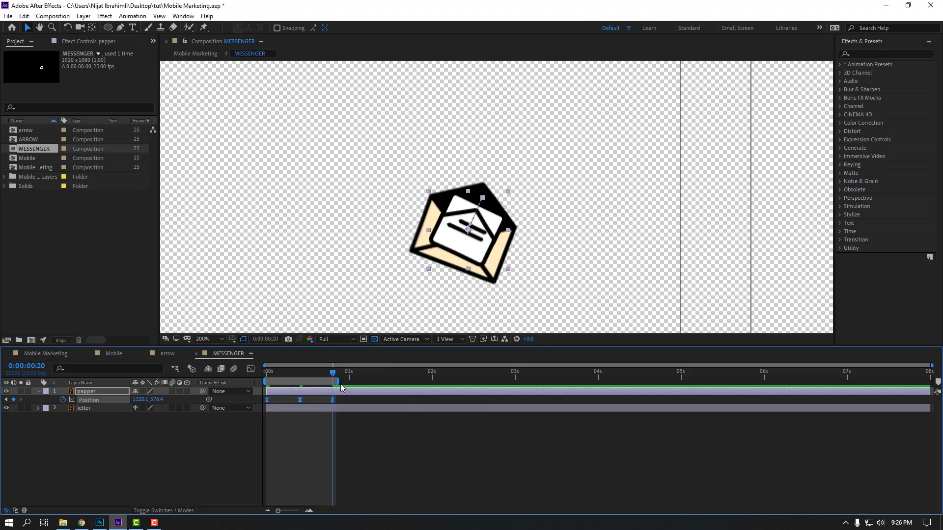
Step: Spread the keyframes to 1s and 2s, extend the work area to 2 seconds, and preview
left_click_drag(333, 399, 431, 400)
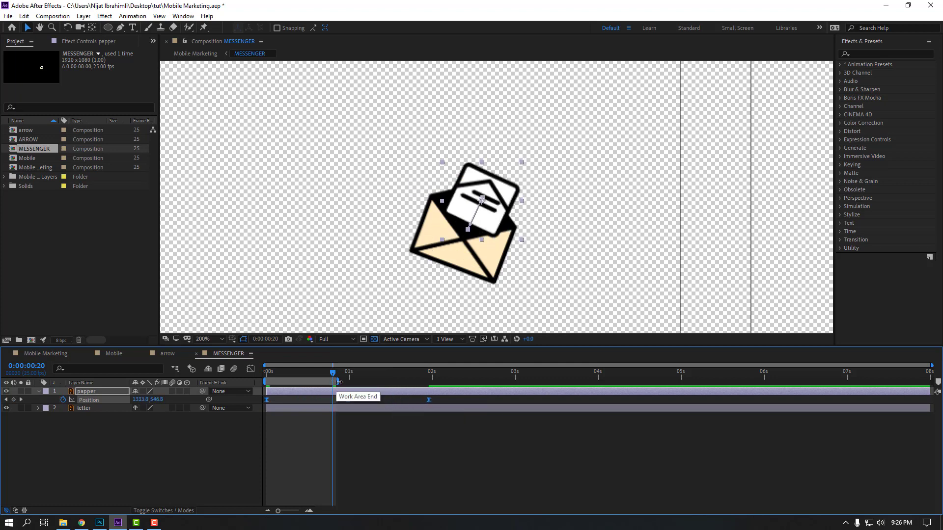
left_click_drag(337, 381, 431, 380)
key("space")
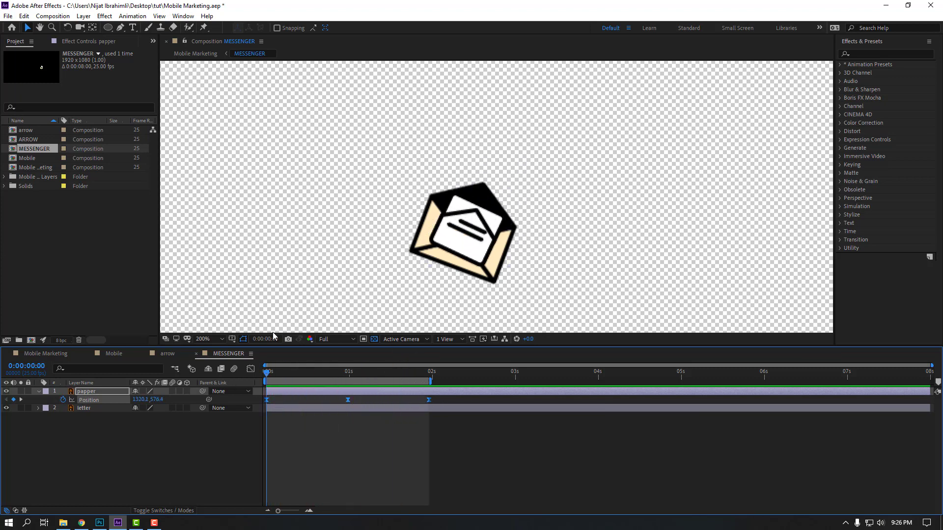
key("space")
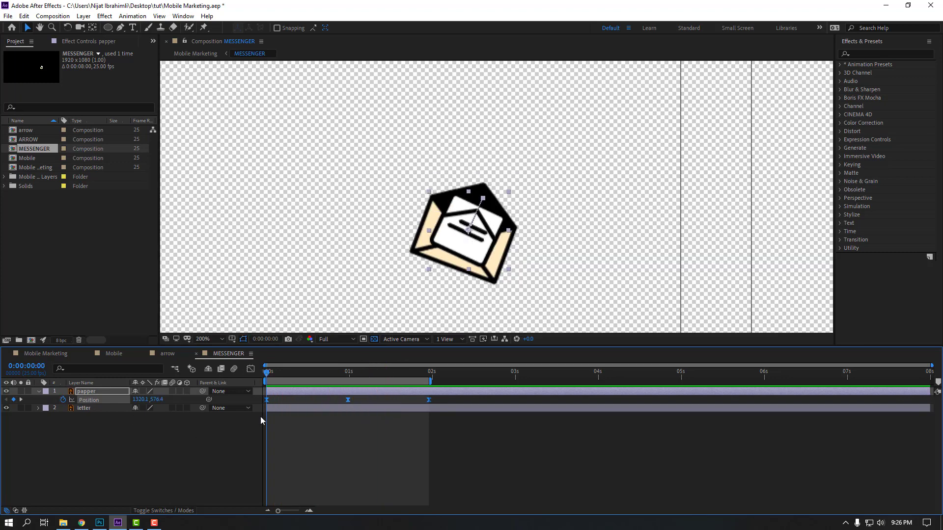
Step: Add a loopOutDuration cycle expression to papper's Position
left_click(64, 401, "alt")
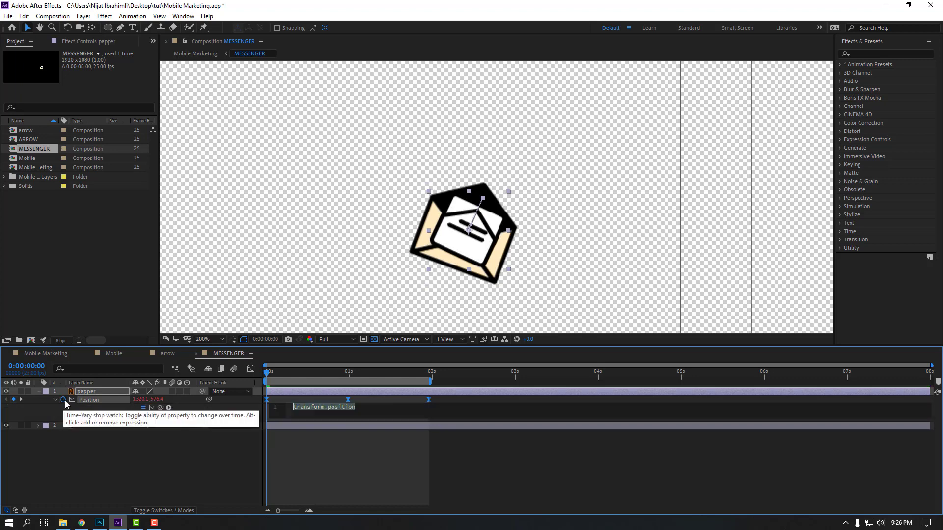
left_click(170, 409)
mouse_move(210, 359)
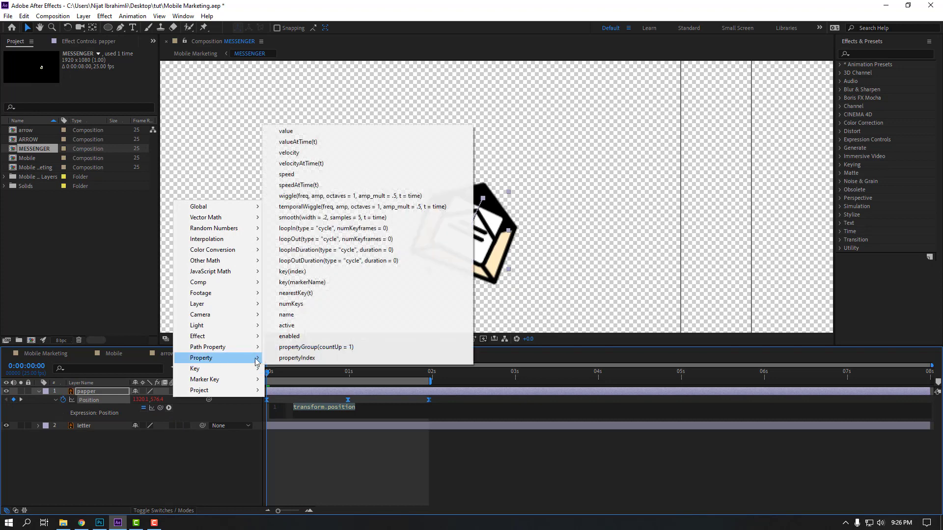
left_click(325, 261)
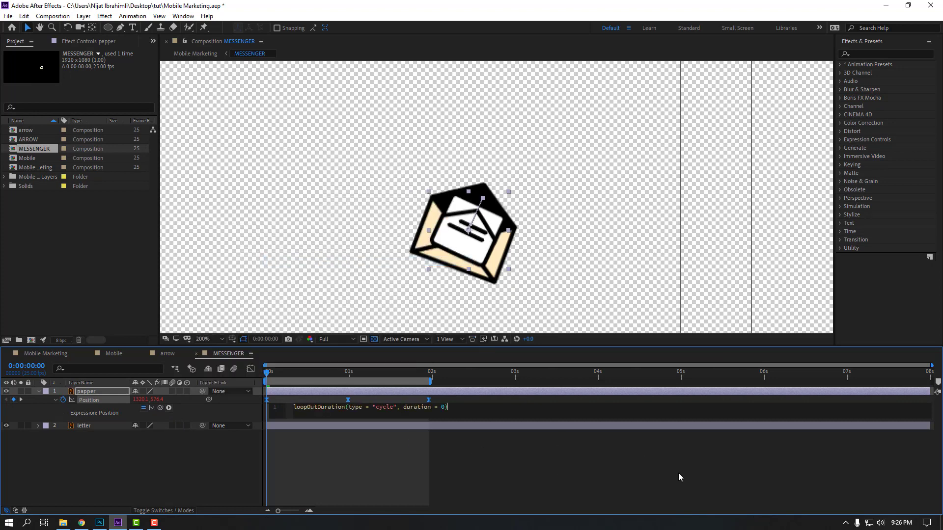
left_click(540, 480)
Step: Extend the work area to the full 8 seconds and preview the looping paper
left_click_drag(431, 382, 931, 382)
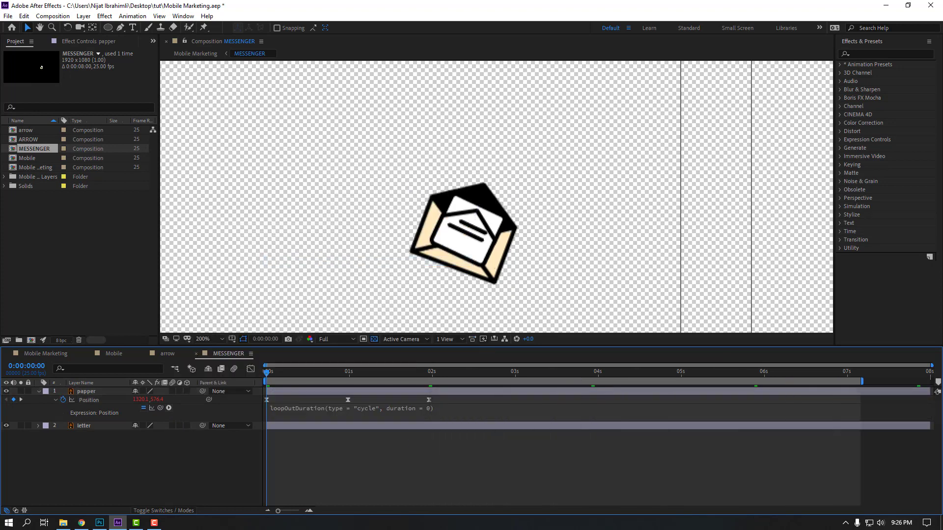
scroll(515, 268, "down", 1)
key("space")
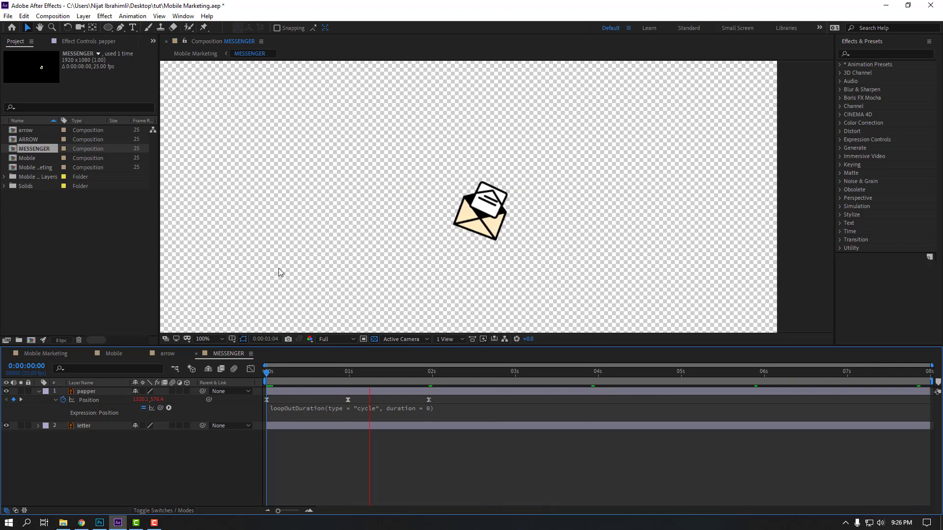
key("space")
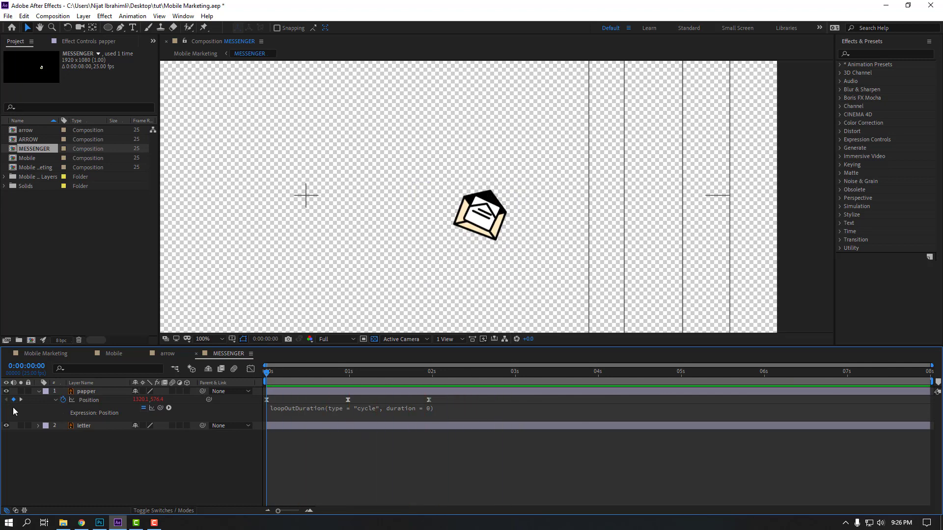
Step: Duplicate the letter layer as letter 2 and place it above papper
left_click(38, 391)
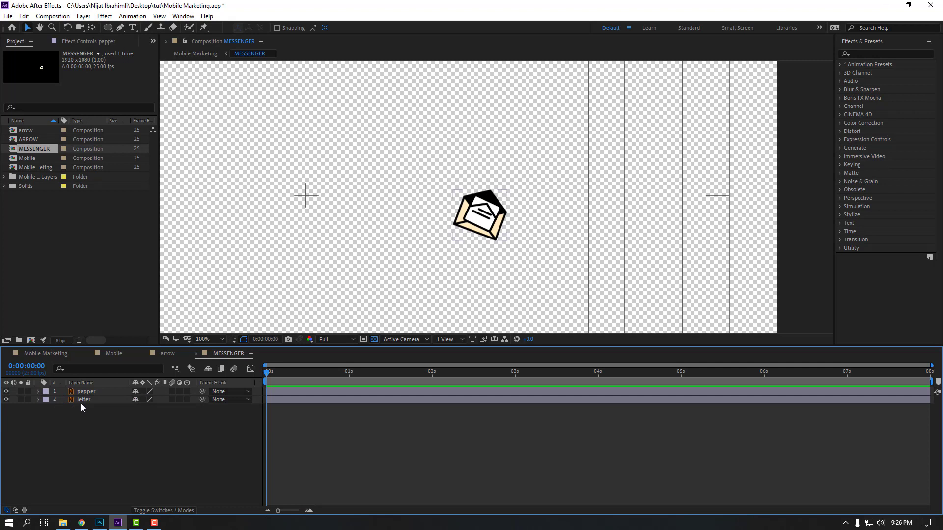
left_click(81, 400)
key("period")
key("ctrl+d")
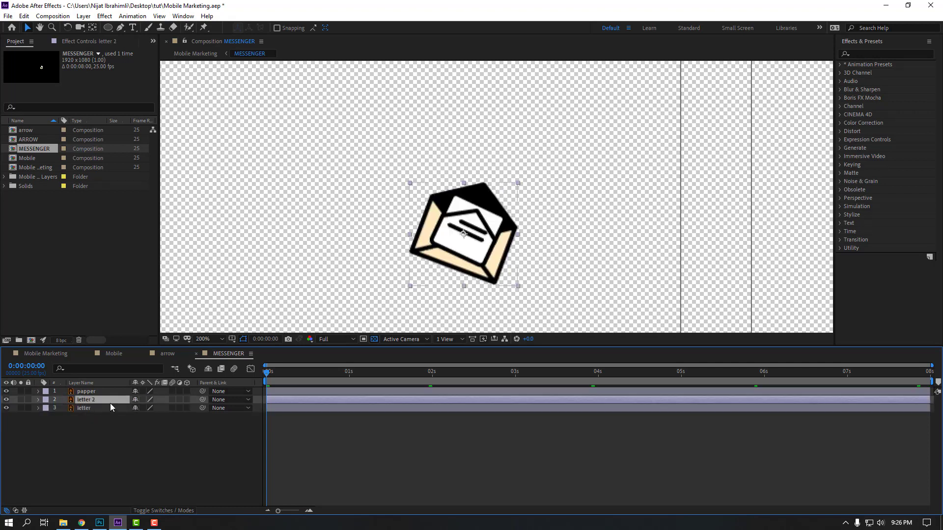
left_click_drag(87, 402, 89, 392)
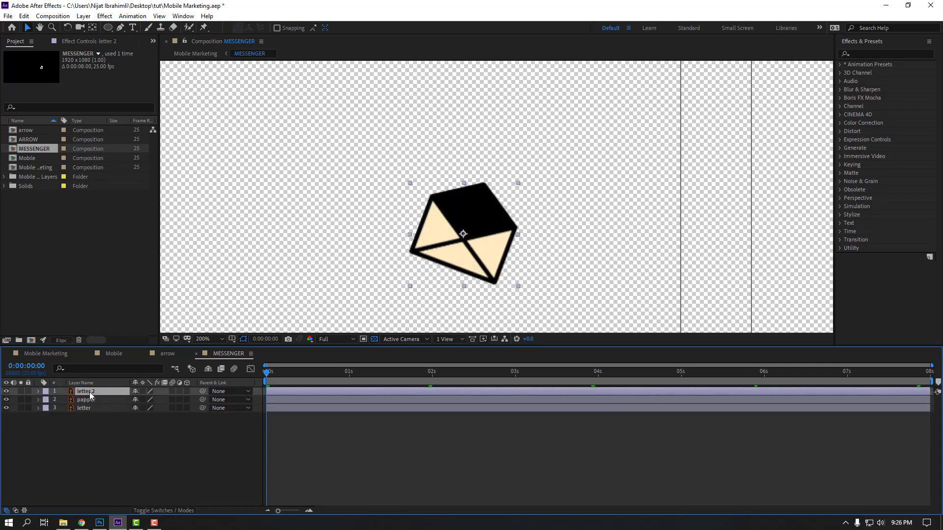
Step: Draw a four-point Pen mask on letter 2 covering the envelope's front pocket
left_click(120, 28)
left_click(434, 201)
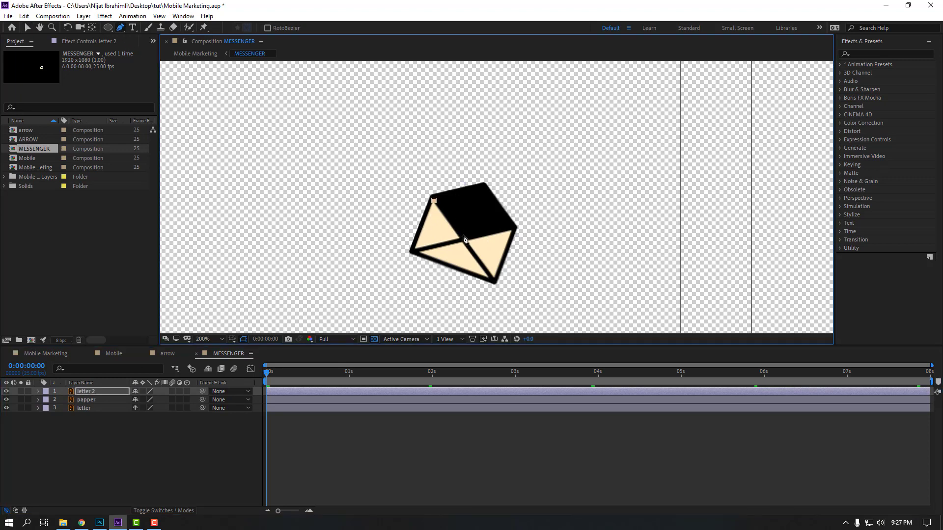
left_click(461, 241)
left_click(495, 284)
left_click(409, 254)
left_click(433, 201)
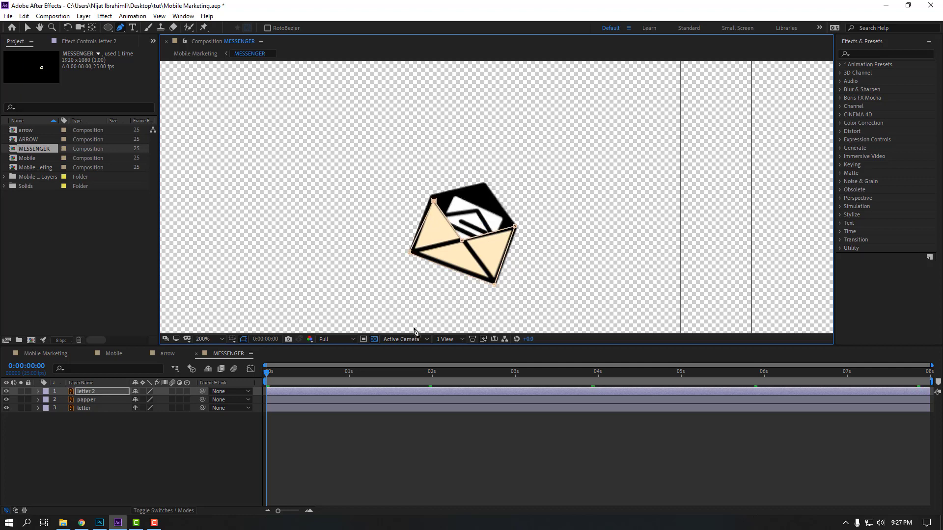
left_click(165, 466)
Step: Preview the paper rising out of the envelope and reset the viewer to 100%
key("space")
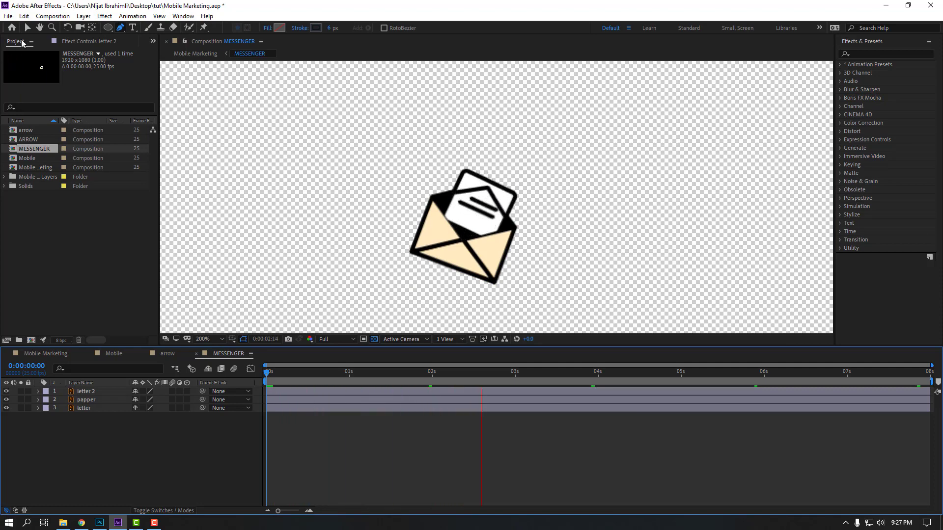
key("v")
key("slash")
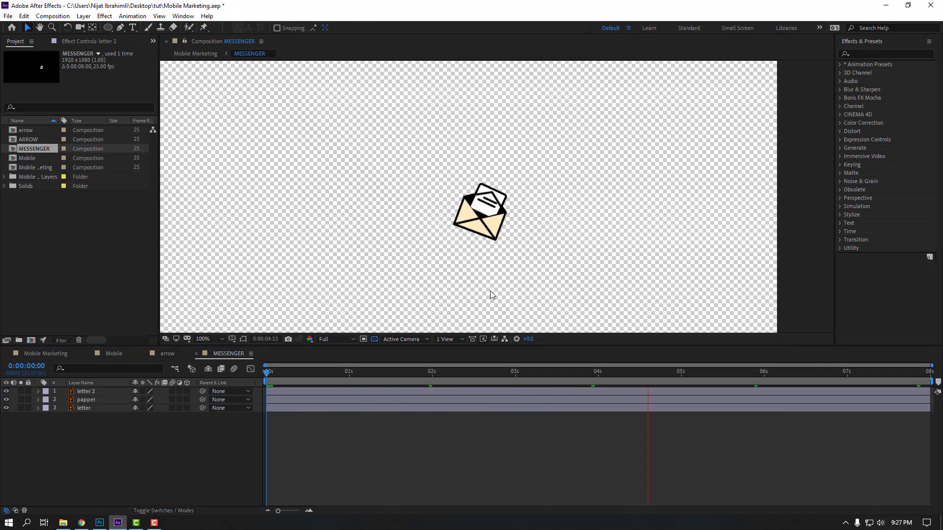
Step: Shift the papper layer's 1-second position keyframe slightly down and left, then preview the envelope animation
left_click(137, 384)
left_click(80, 400)
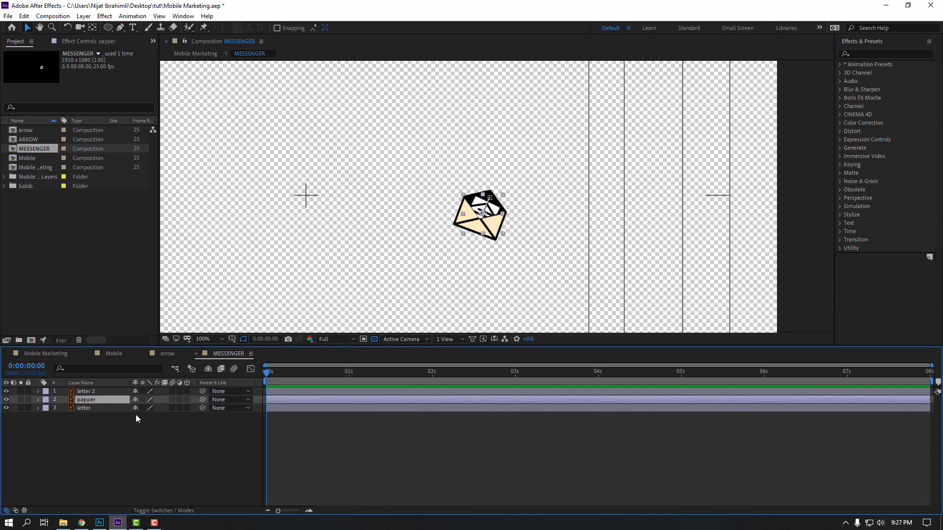
key("p")
mouse_move(294, 375)
left_mouse_down()
mouse_move(352, 376)
mouse_move(349, 400)
left_mouse_up()
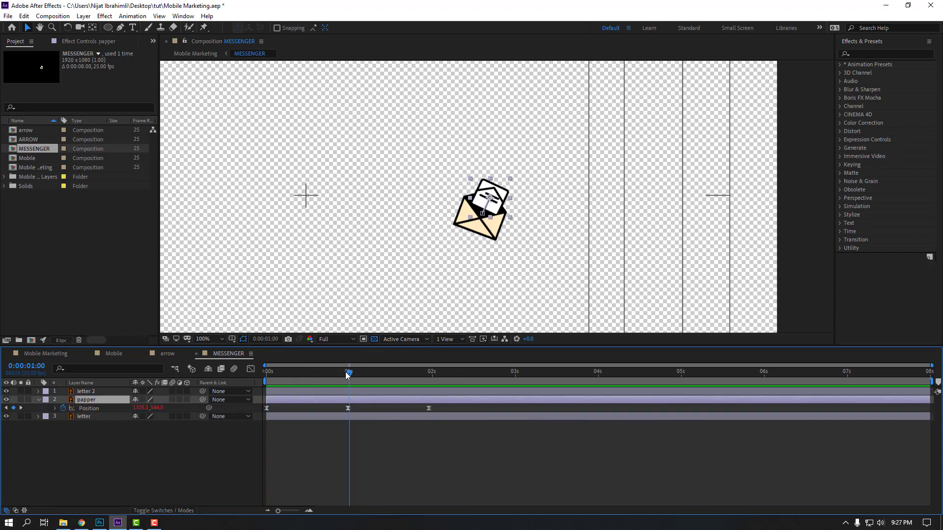
left_click(347, 409)
scroll(481, 234, "up", 2)
scroll(481, 234, "up", 2)
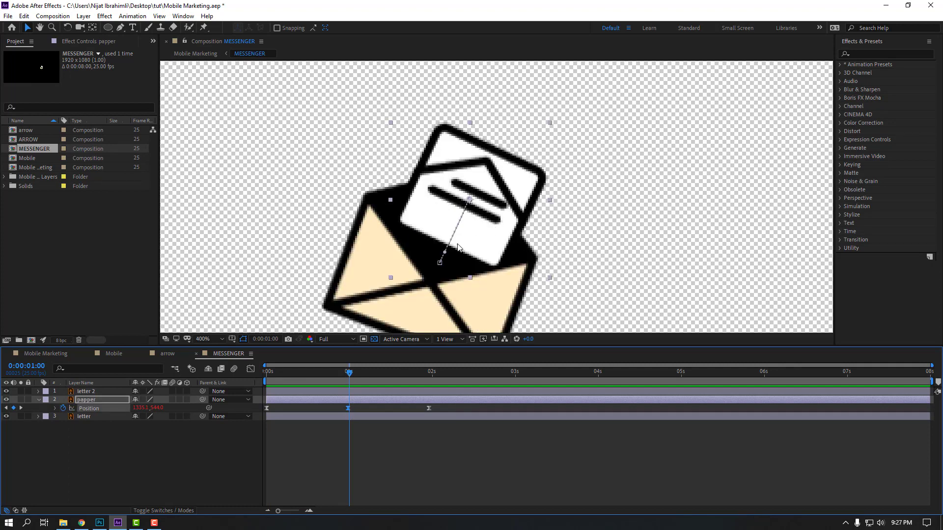
left_click_drag(480, 232, 470, 252)
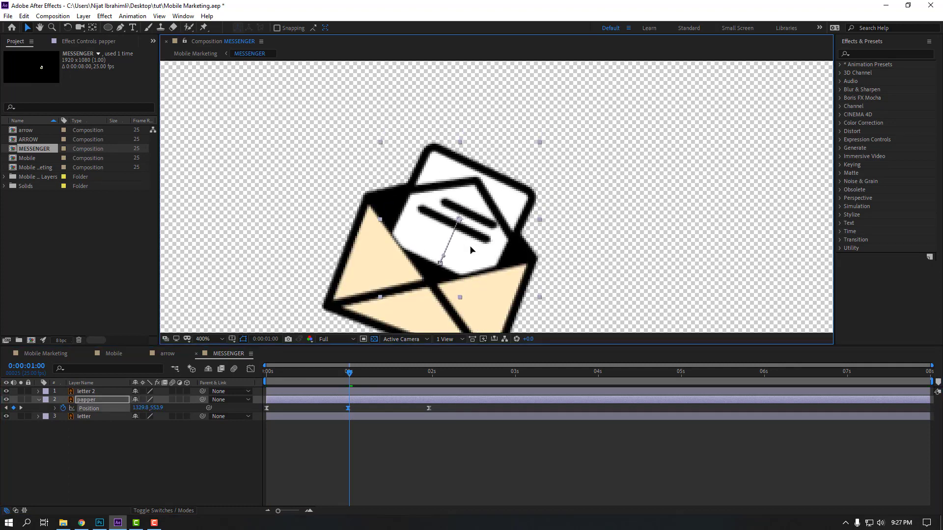
left_click(409, 470)
scroll(332, 246, "down", 1)
key("space")
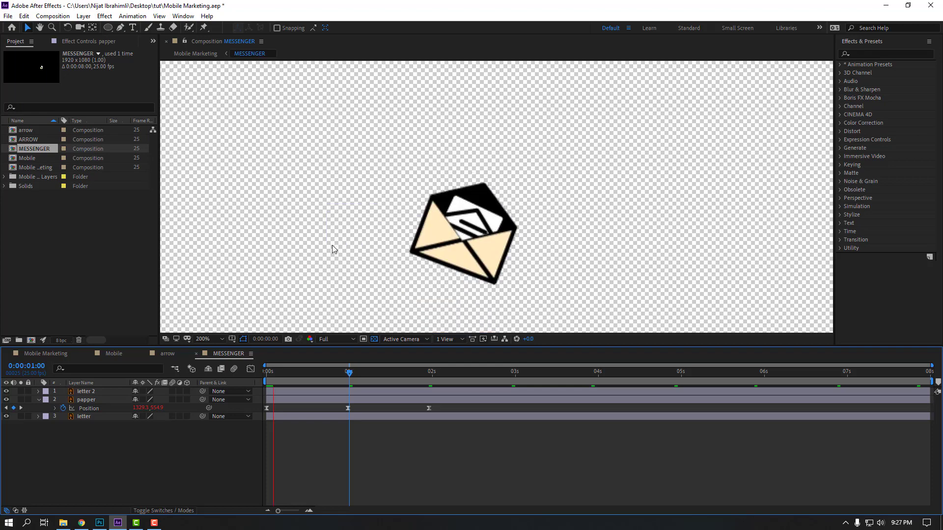
key("space")
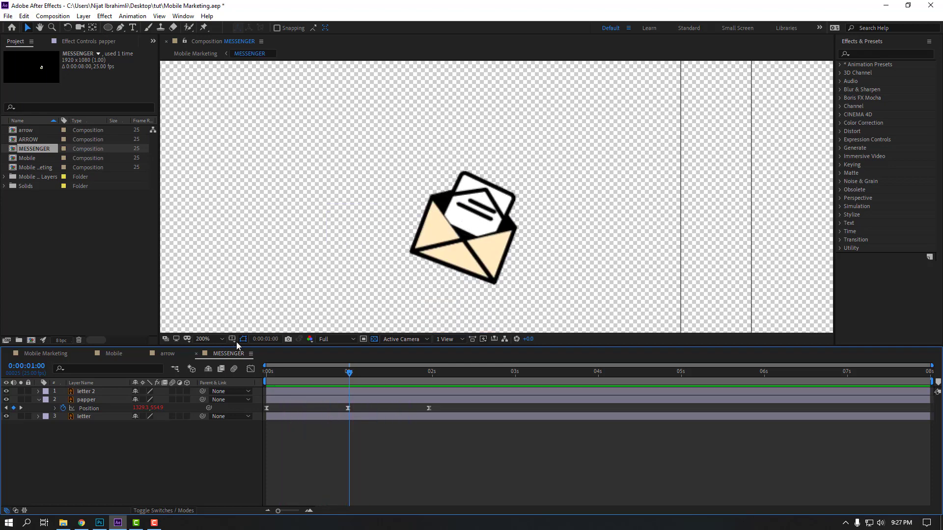
Step: Close the MESSENGER and arrow comps and preview the full Mobile Marketing animation
left_click(197, 354)
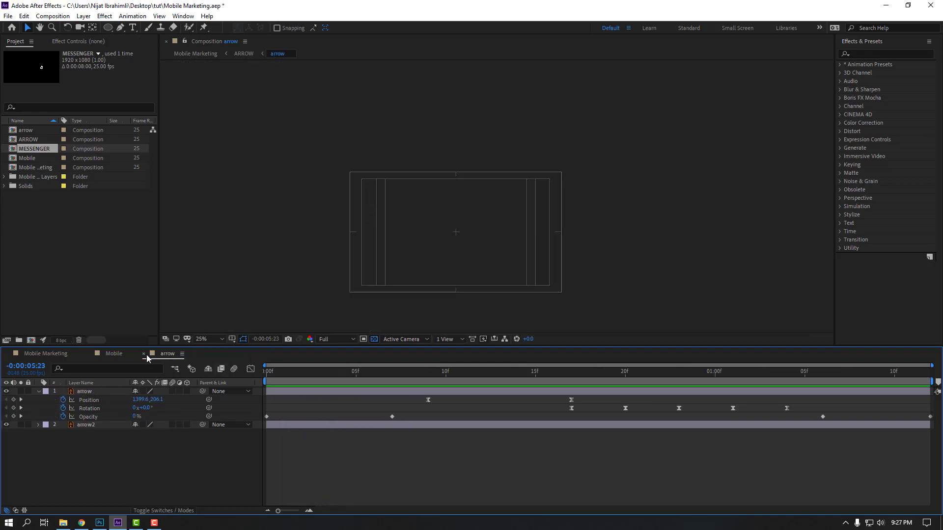
left_click(143, 353)
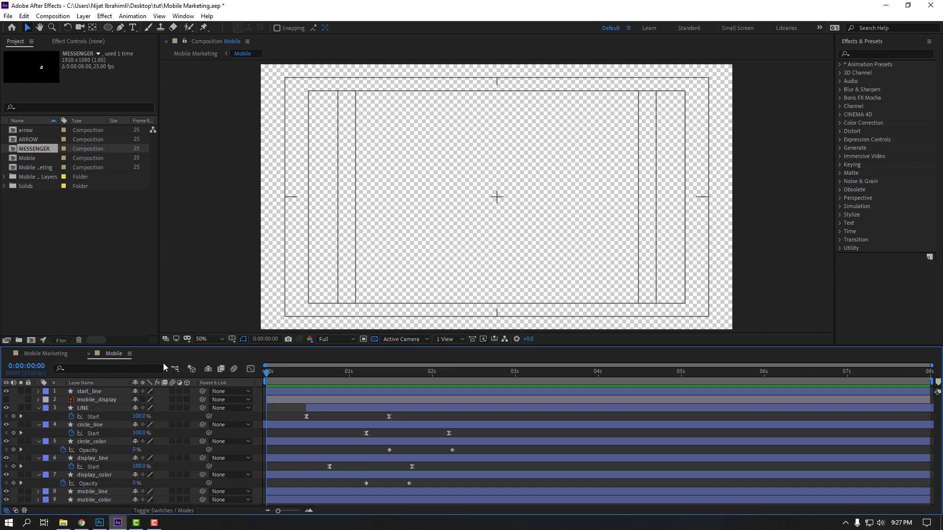
left_click(40, 355)
key("space")
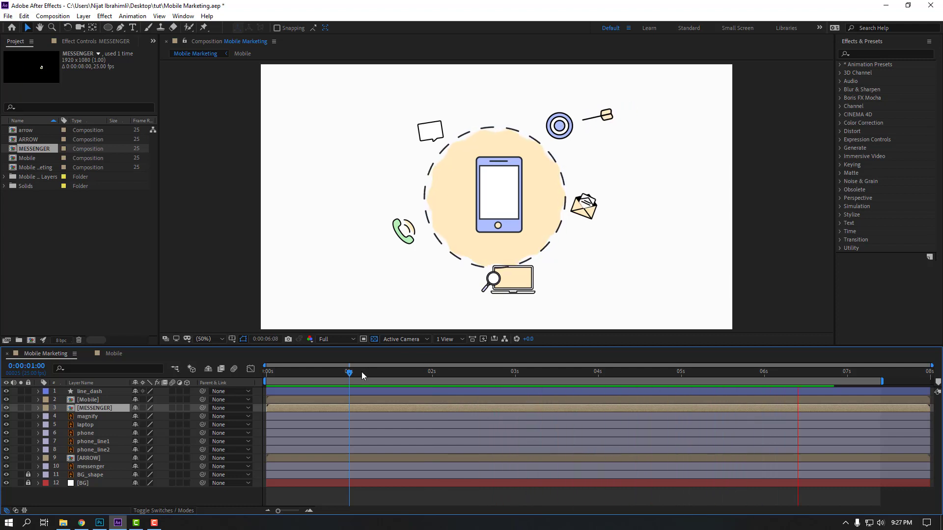
Step: Pre-compose the magnify and laptop layers into a new composition named LAPTOP
key("space")
left_click(104, 420)
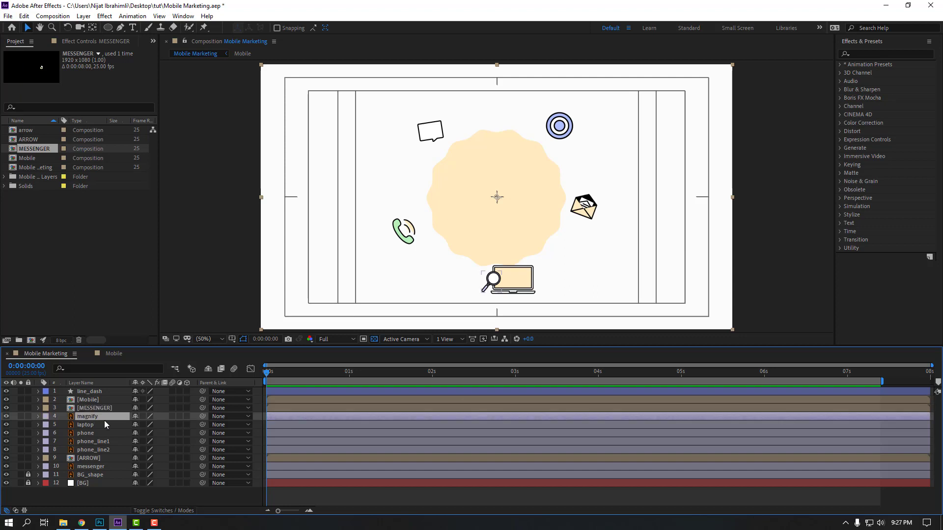
left_click(87, 425, "ctrl")
right_click(93, 419)
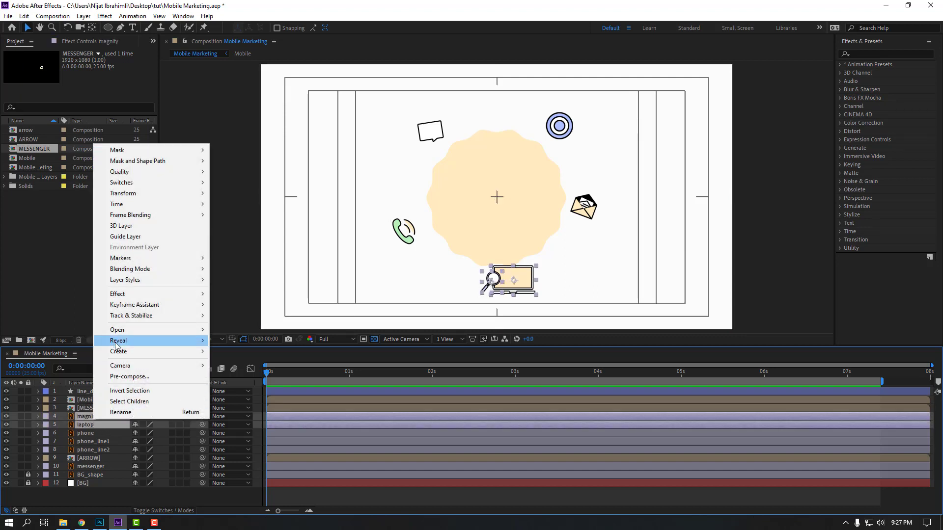
left_click(108, 375)
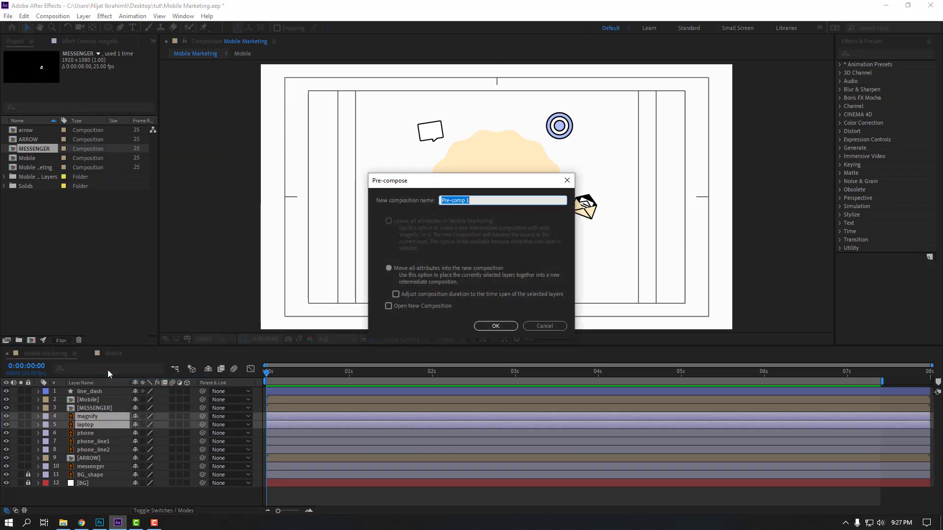
type("LAPTOP")
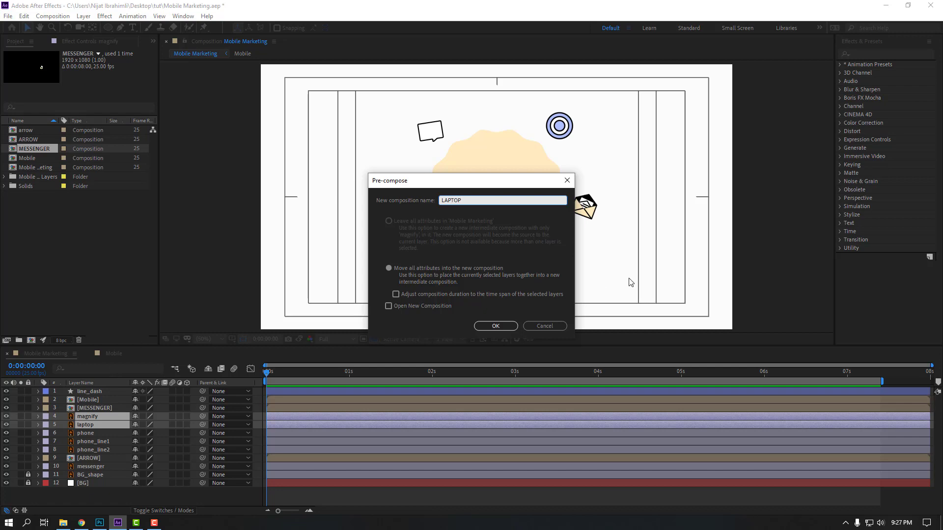
left_click(483, 326)
Step: In the LAPTOP comp, move the magnifier's anchor point to the end of its handle
double_click(89, 417)
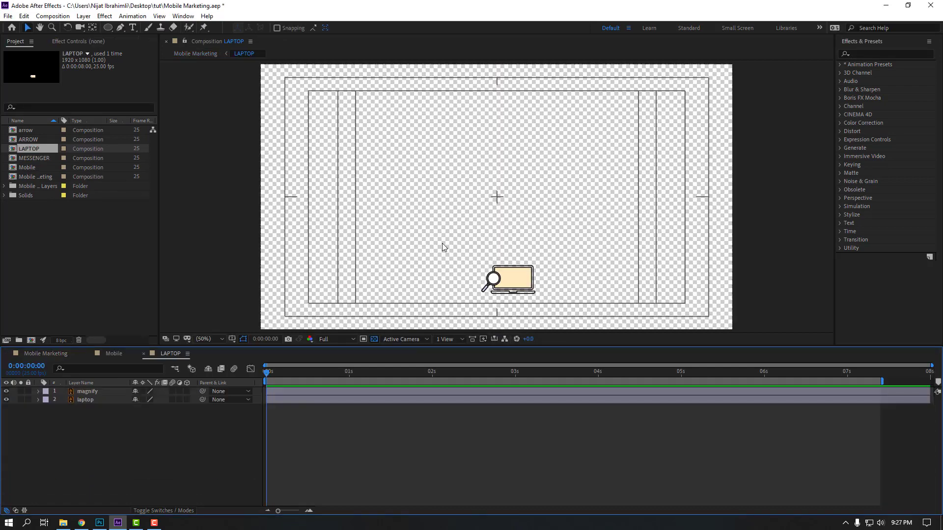
scroll(462, 248, "up", 2)
scroll(474, 148, "up", 1)
scroll(442, 221, "up", 1)
left_click(408, 196)
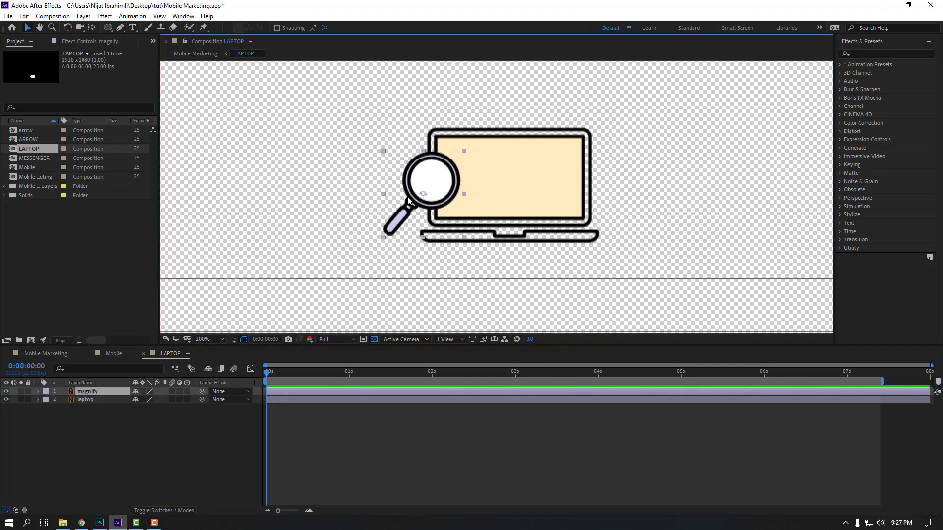
left_click(92, 28)
left_click_drag(424, 194, 387, 230)
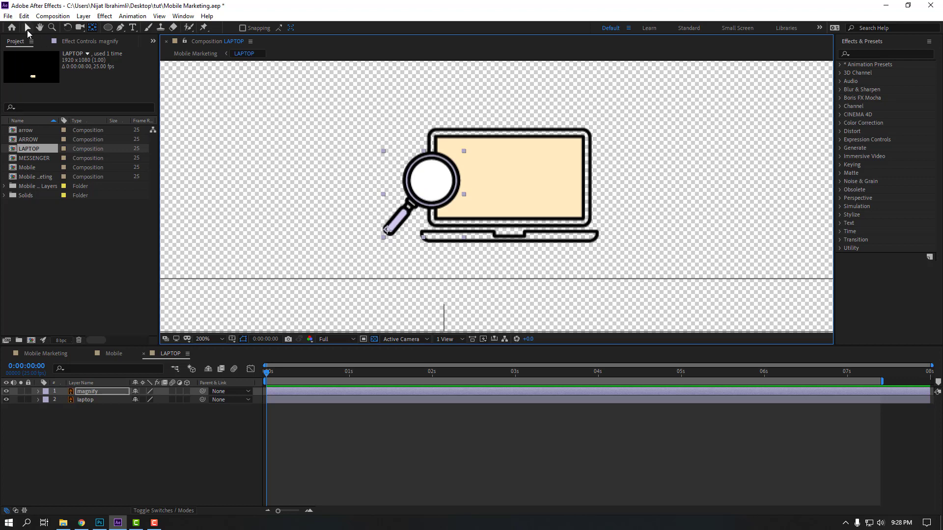
left_click(27, 28)
Step: Keyframe the magnifier's position at 0s and at frame 10, placed on the laptop screen
left_click(95, 394)
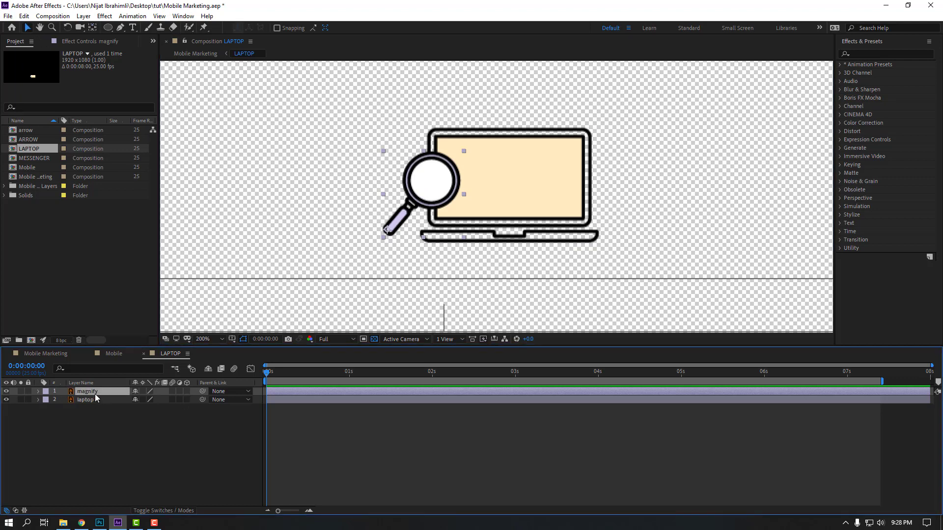
key("p")
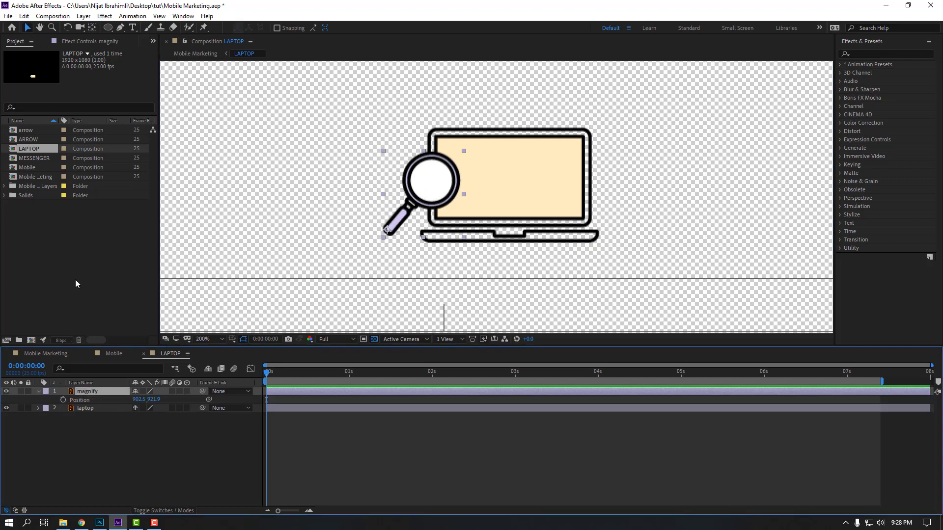
key("shift+r")
left_click(64, 400)
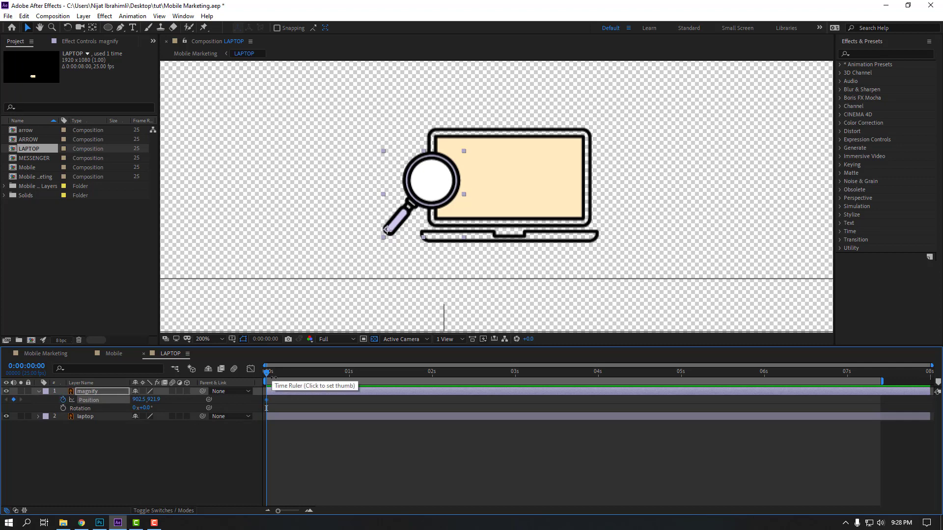
key("shift+Page_Down")
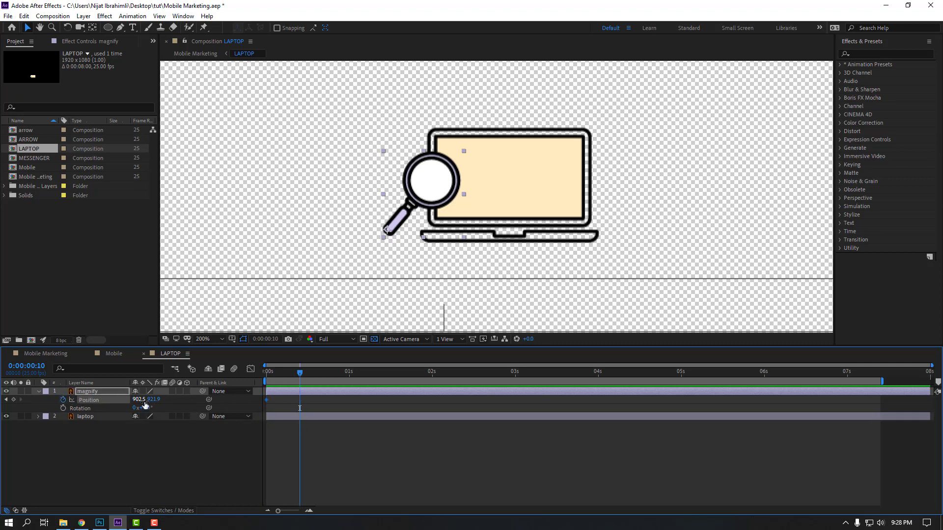
left_click_drag(145, 404, 258, 401)
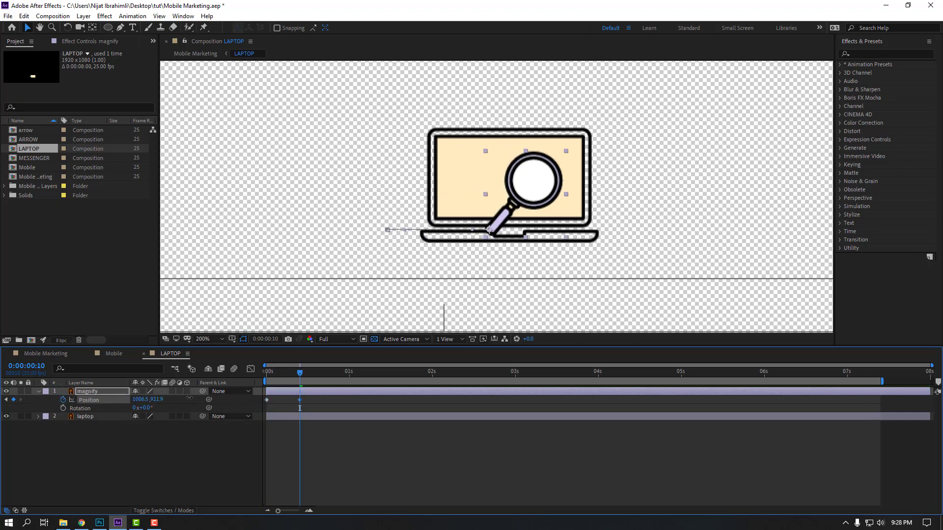
left_click_drag(163, 406, 158, 406)
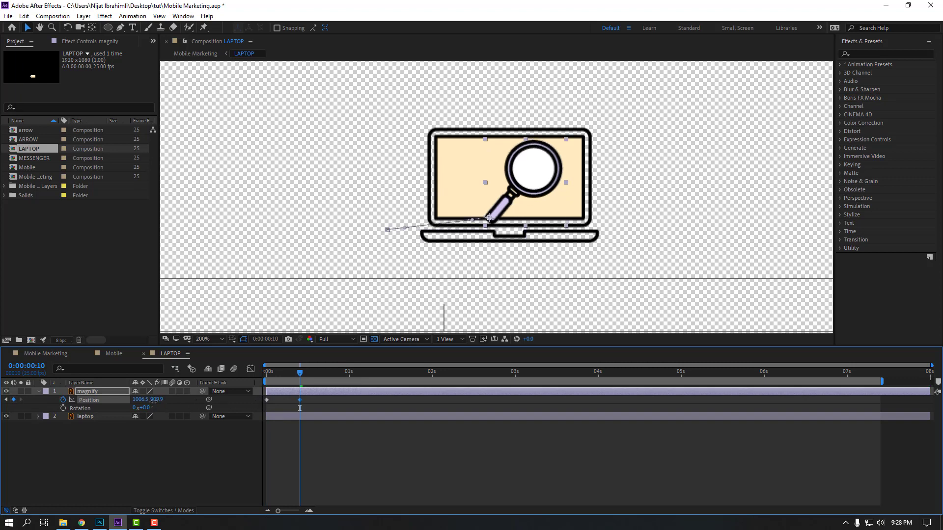
left_click(301, 373)
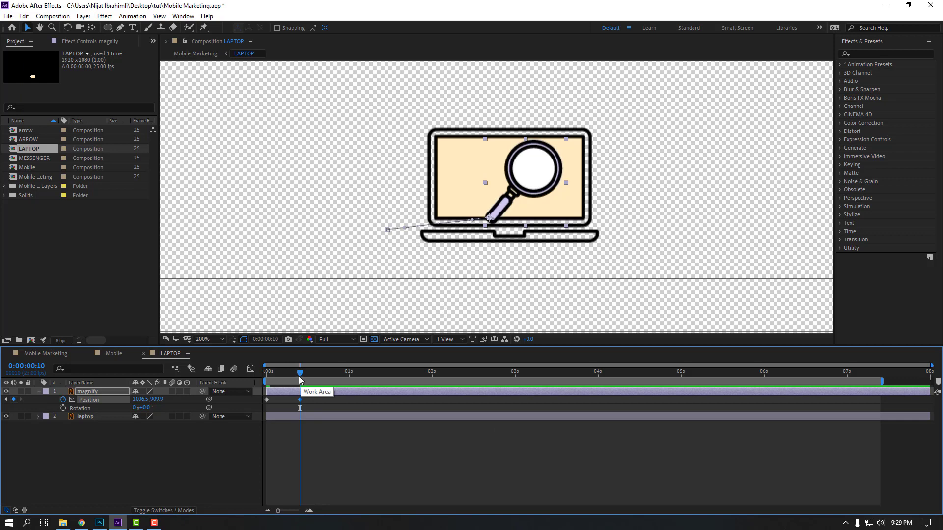
key("space")
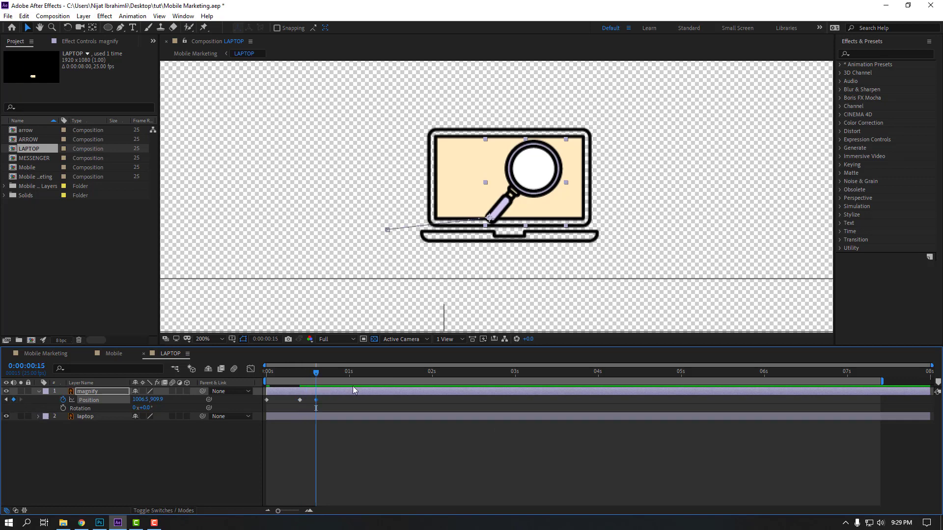
Step: Add position keyframes at 0:24, 1:04, 1:15 and 1:22, sweeping the magnifier across the screen
left_click_drag(318, 372, 345, 372)
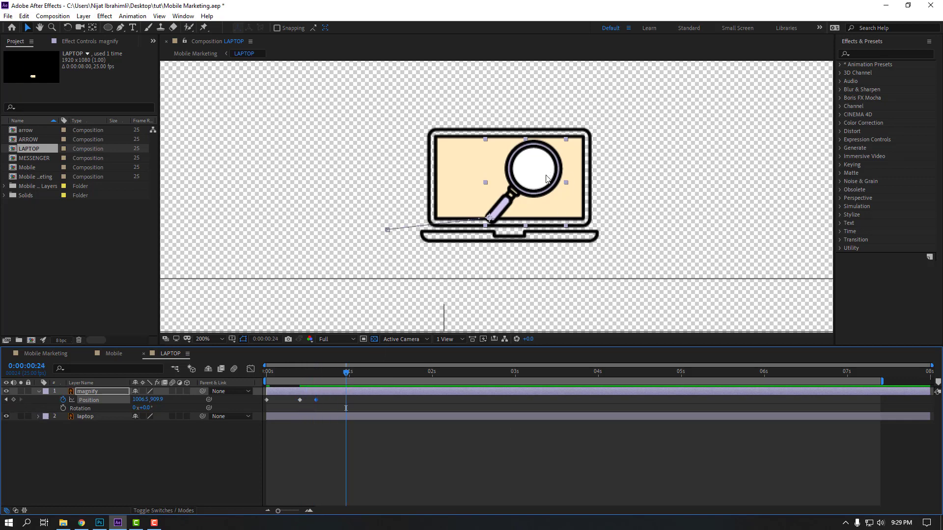
left_click_drag(547, 178, 482, 176)
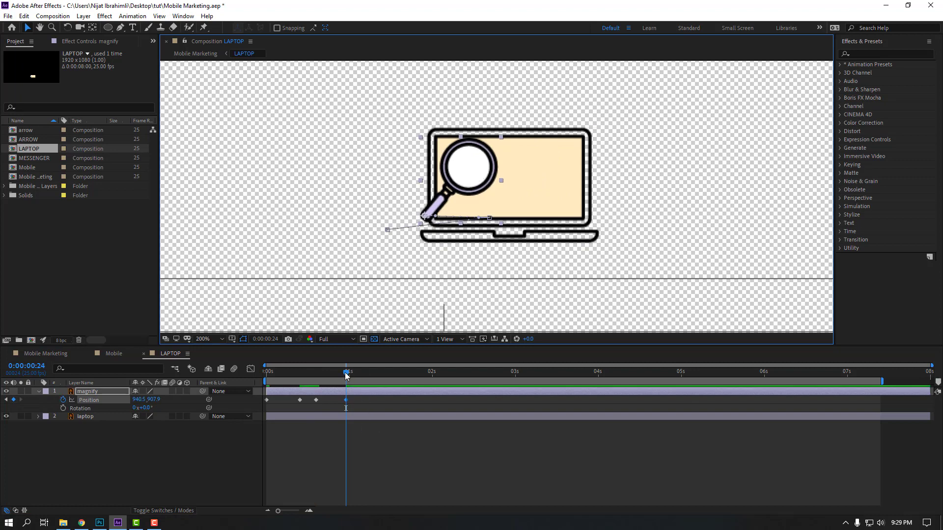
left_click_drag(346, 372, 363, 372)
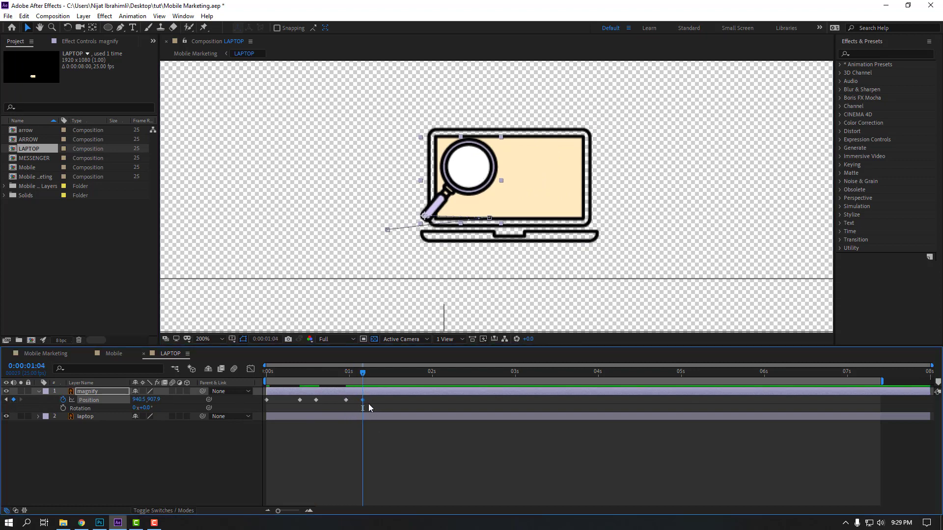
left_click_drag(372, 372, 399, 372)
left_click_drag(476, 188, 526, 201)
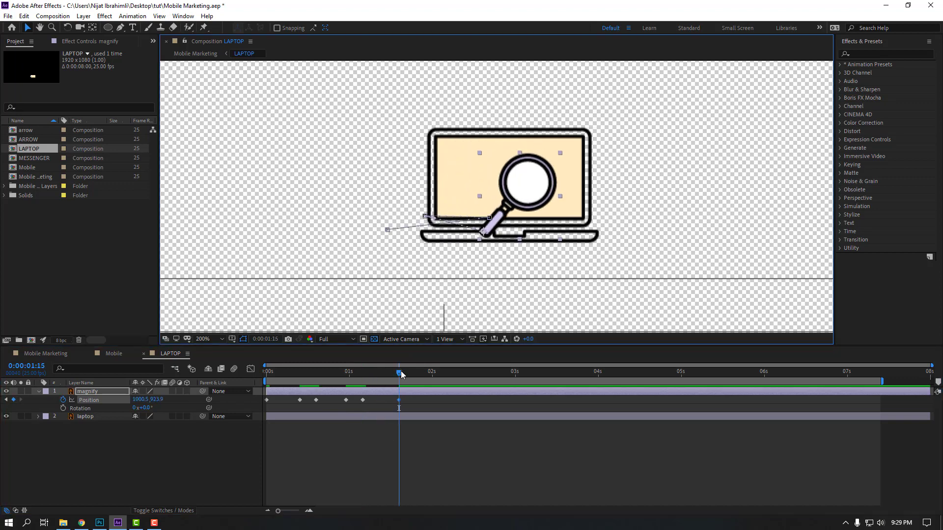
left_click_drag(402, 373, 424, 373)
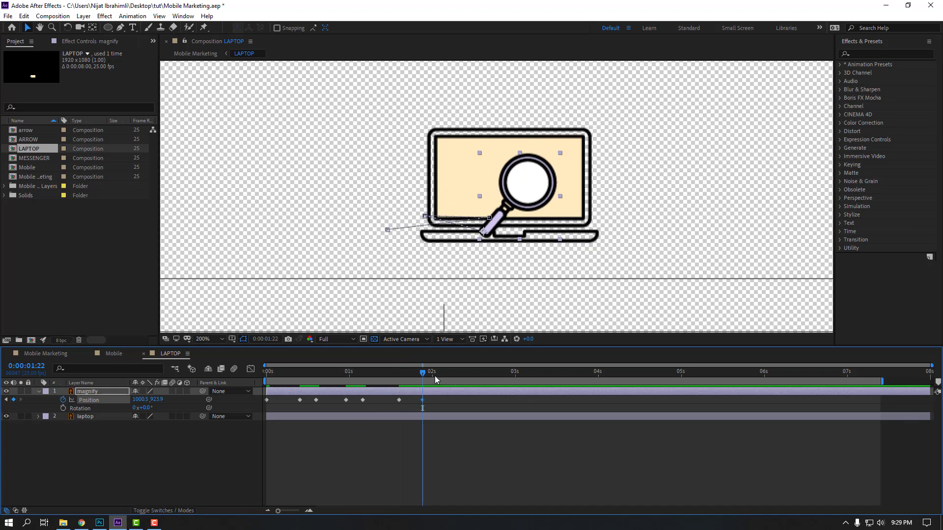
Step: Paste the starting position at 2:11, end the work area there, and preview the sweep
left_click_drag(435, 376, 468, 375)
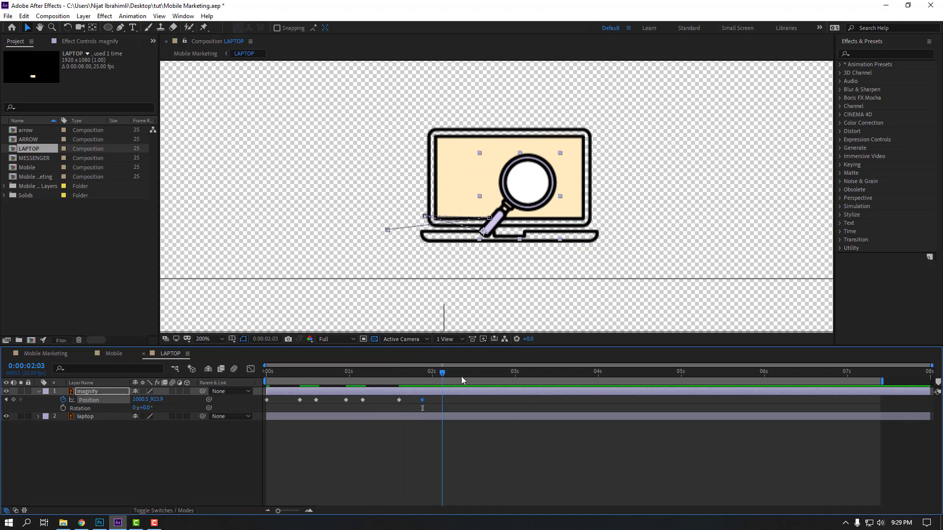
left_click(266, 400)
key("ctrl+v")
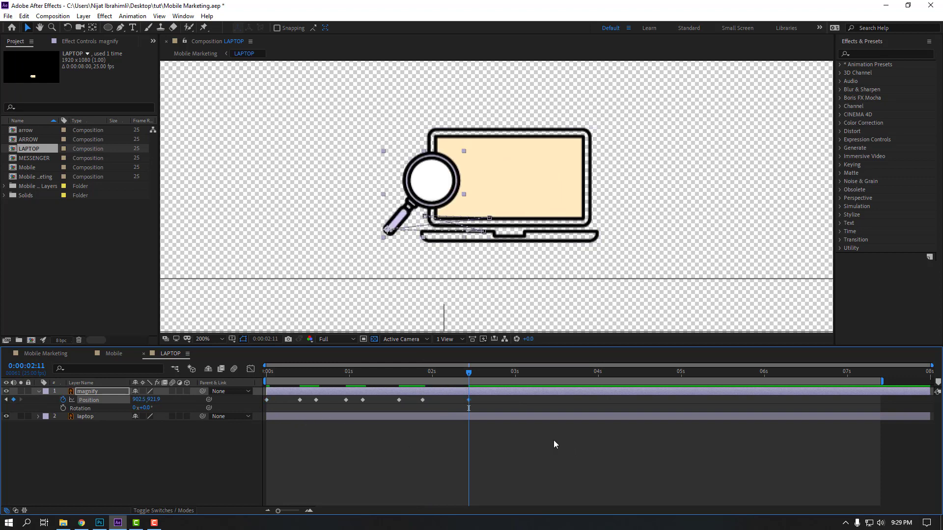
left_click(455, 433)
key("n")
key("space")
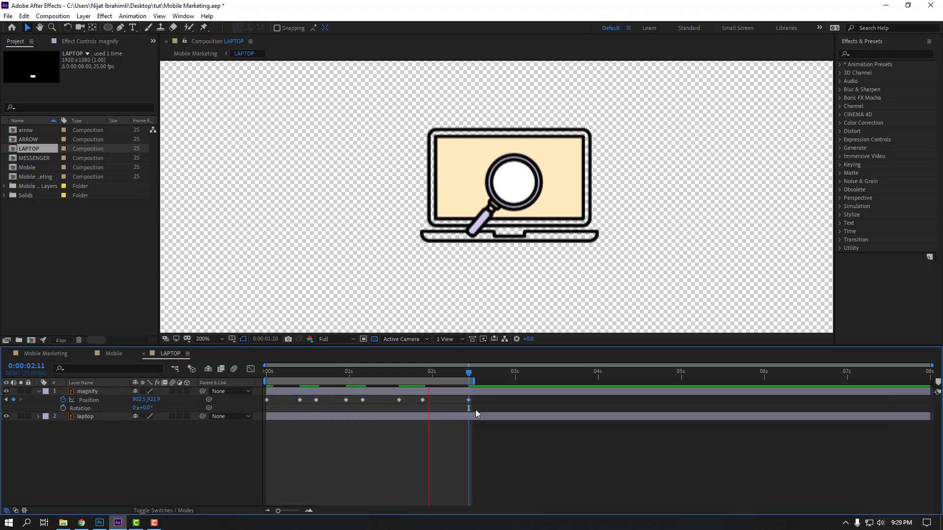
left_click_drag(491, 402, 260, 402)
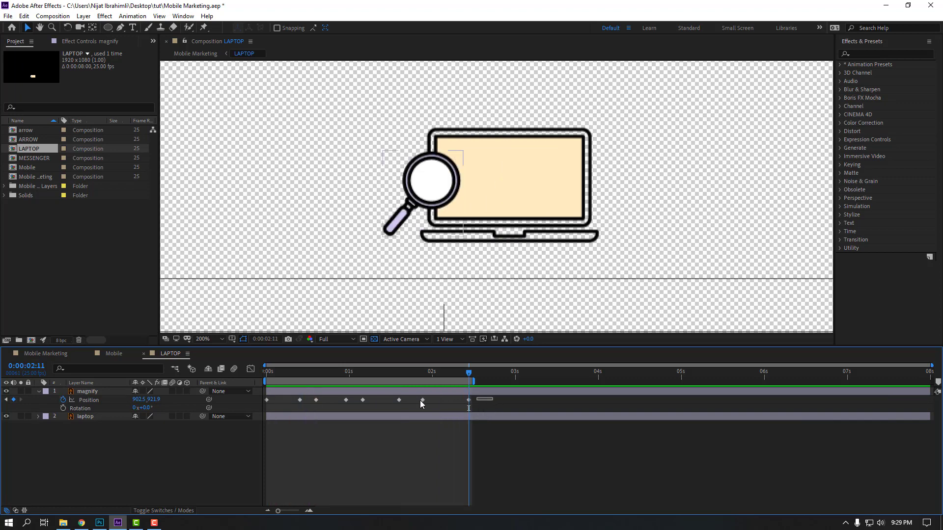
Step: Apply Easy Ease to all the magnifier's position keyframes
right_click(267, 400)
mouse_move(353, 396)
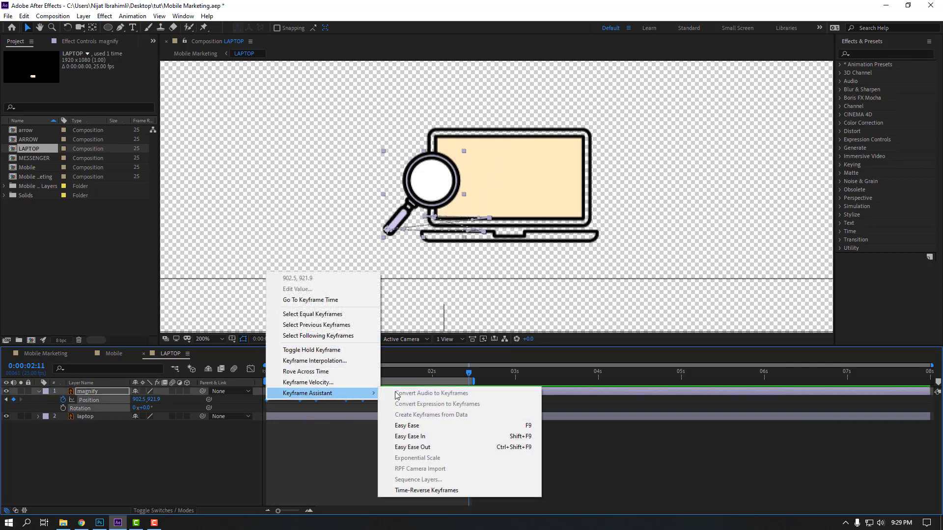
left_click(408, 429)
key("space")
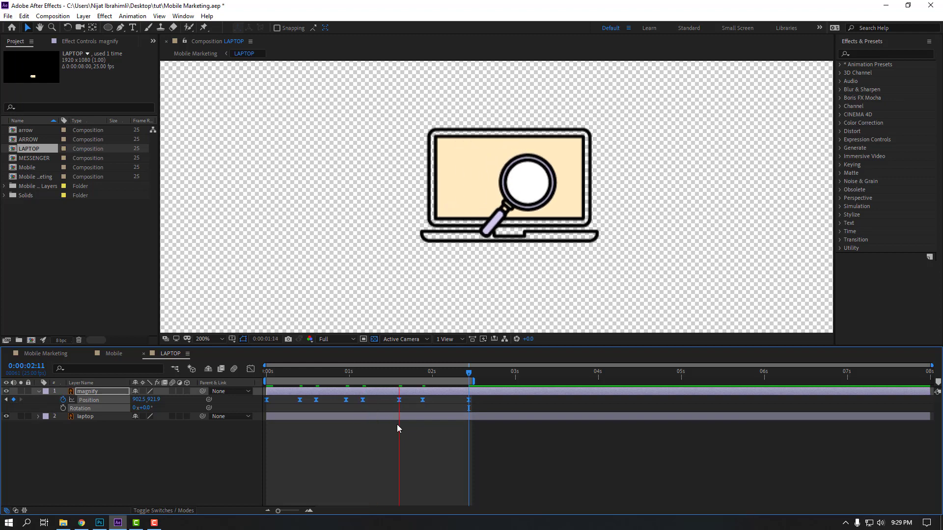
Step: Stretch the position keyframes and the work area so the sweep ends at 4 seconds
left_click(468, 399)
left_click_drag(468, 400, 595, 400)
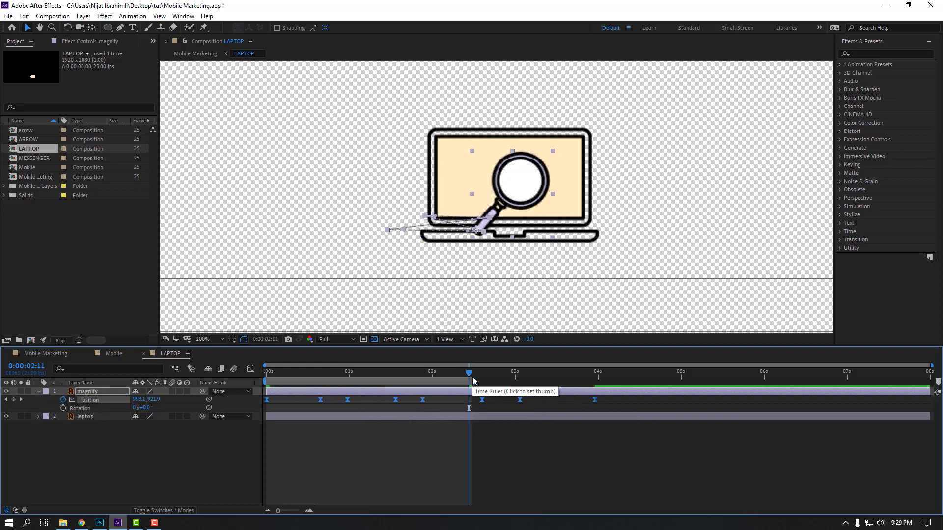
left_click_drag(469, 380, 596, 380)
key("space")
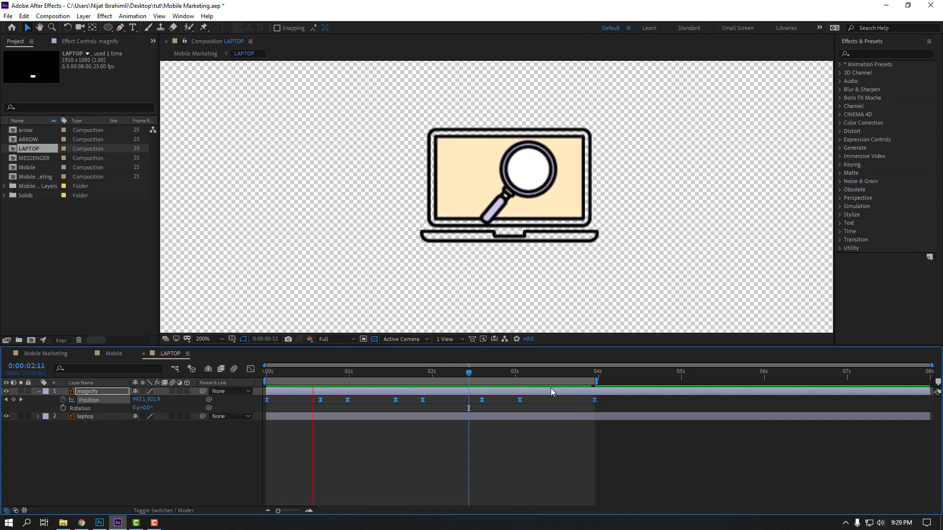
key("Home")
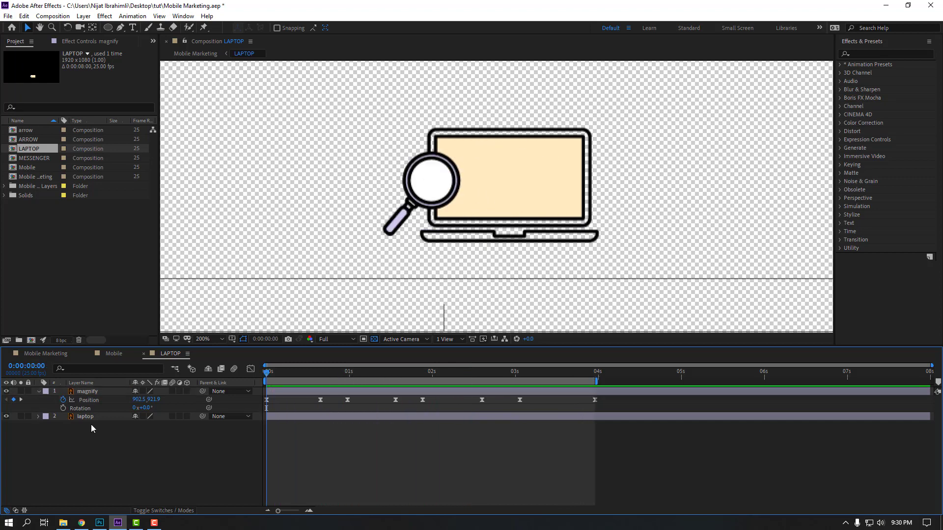
Step: Keyframe the magnifier's rotation, tilting it at frame 16 and the opposite way later
left_click(63, 408)
left_click_drag(288, 371, 320, 377)
left_click_drag(147, 408, 141, 408)
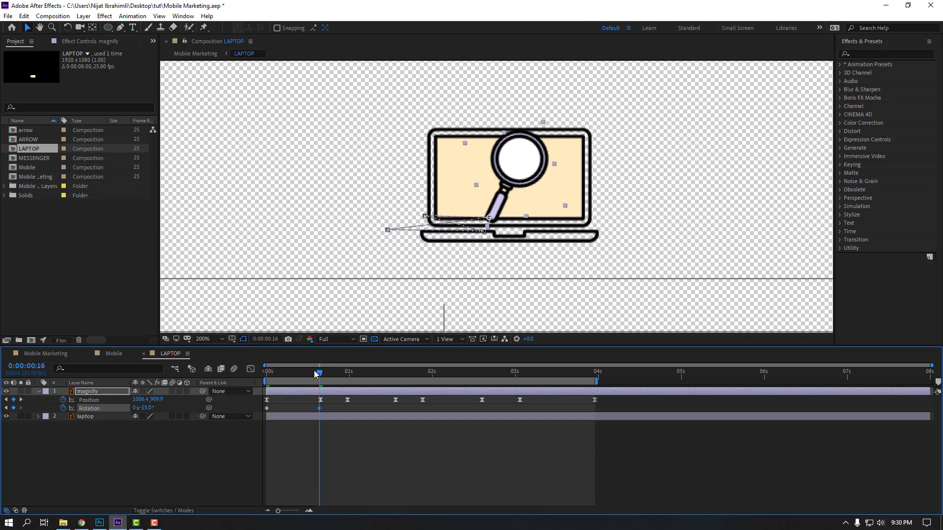
left_click_drag(316, 374, 397, 377)
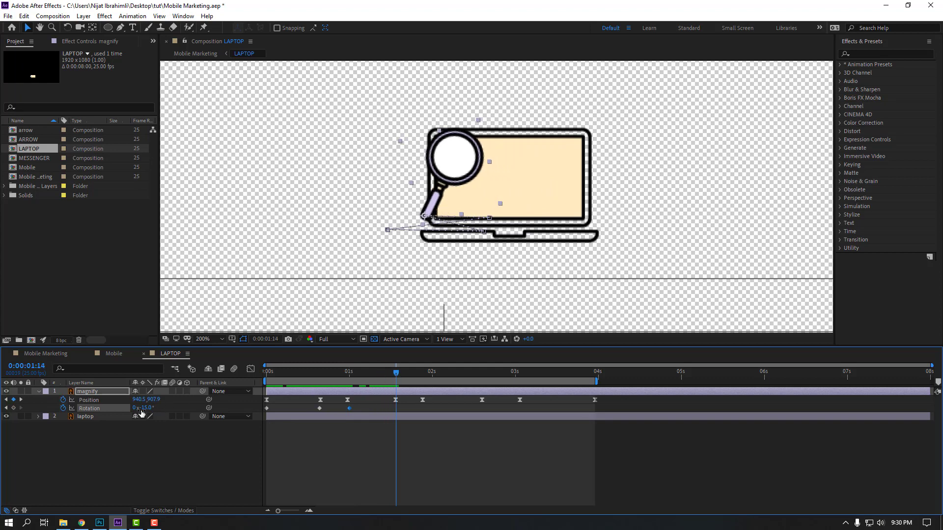
left_click_drag(148, 411, 162, 410)
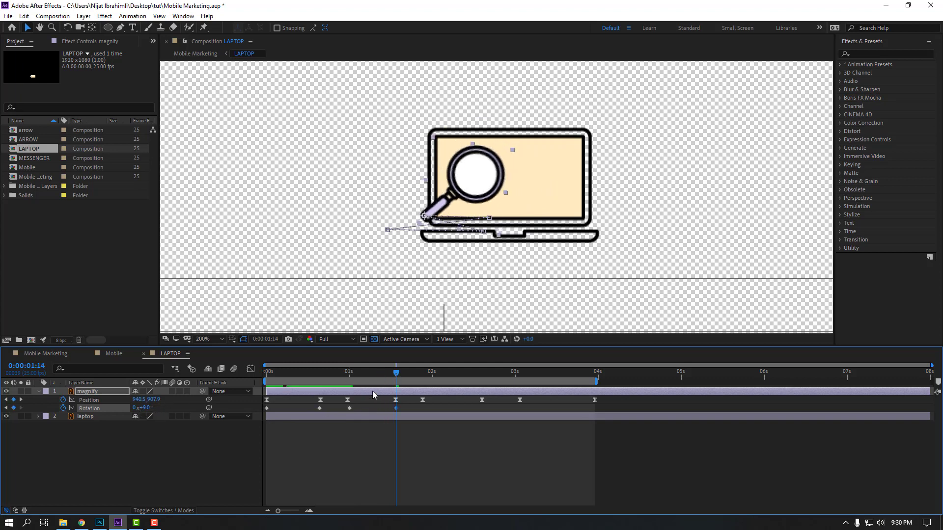
left_click(333, 373)
left_click_drag(333, 377, 422, 383)
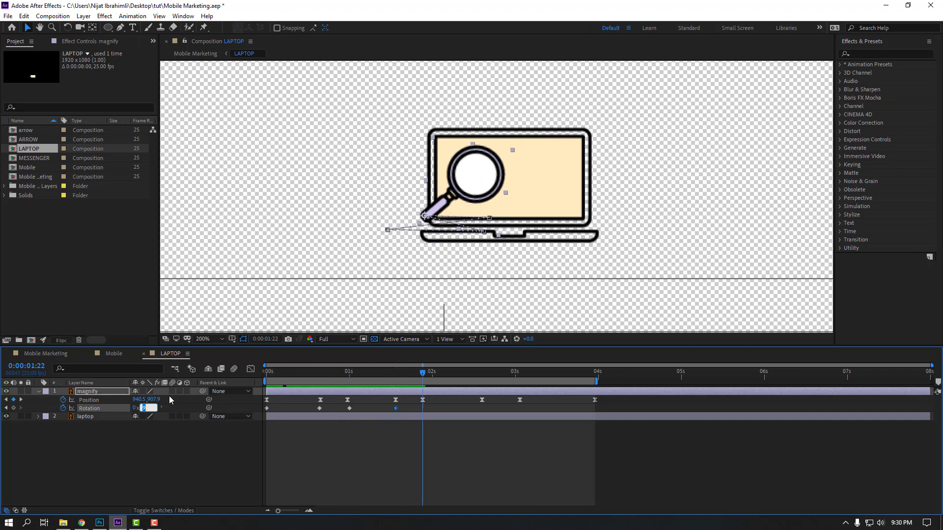
key("Return")
Step: Tilt to -17° at 2:15, hold at 3:01, and return to 0° near 4 seconds
left_click(415, 377)
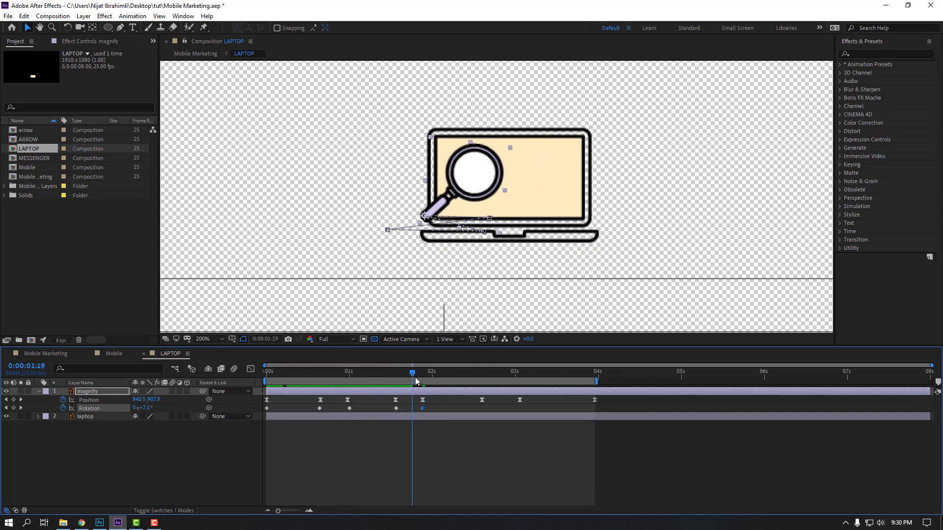
left_click_drag(414, 378, 481, 379)
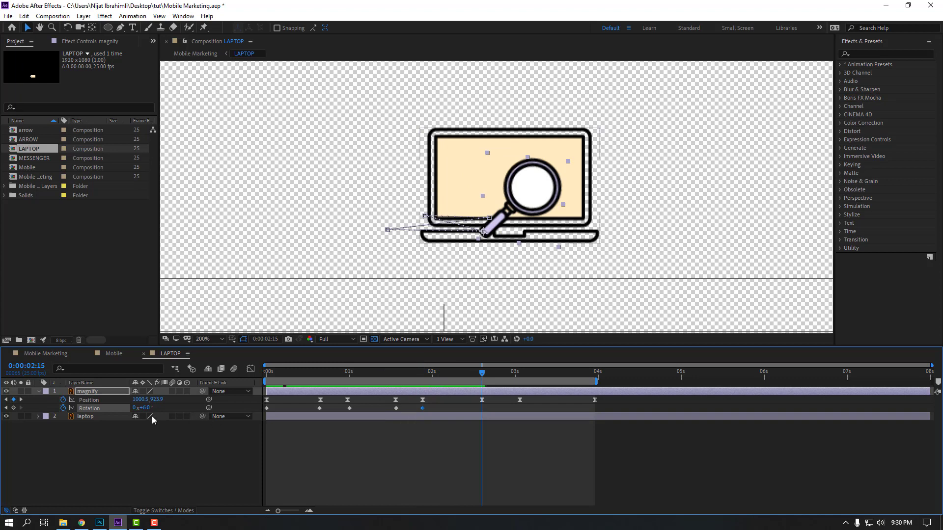
left_click_drag(149, 411, 137, 411)
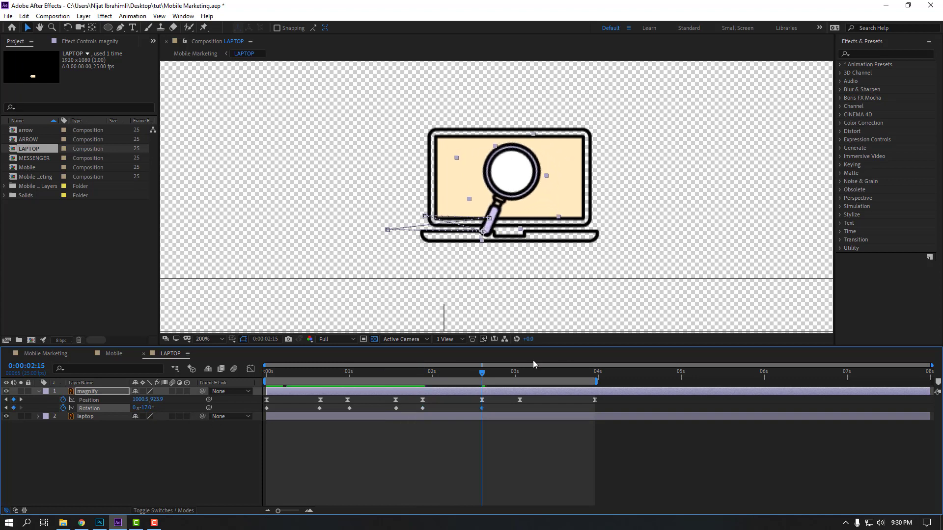
left_click_drag(495, 372, 518, 373)
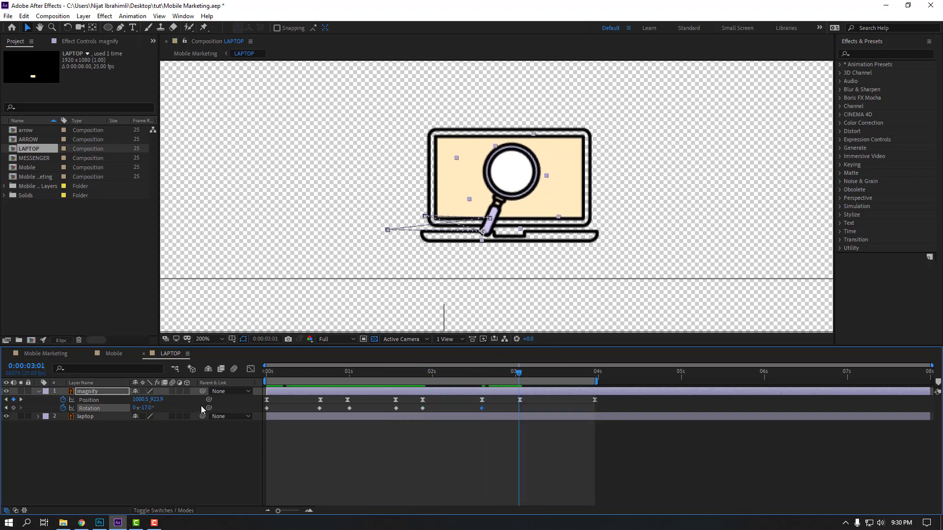
left_click(13, 408)
left_click_drag(535, 376, 595, 373)
left_click(267, 408)
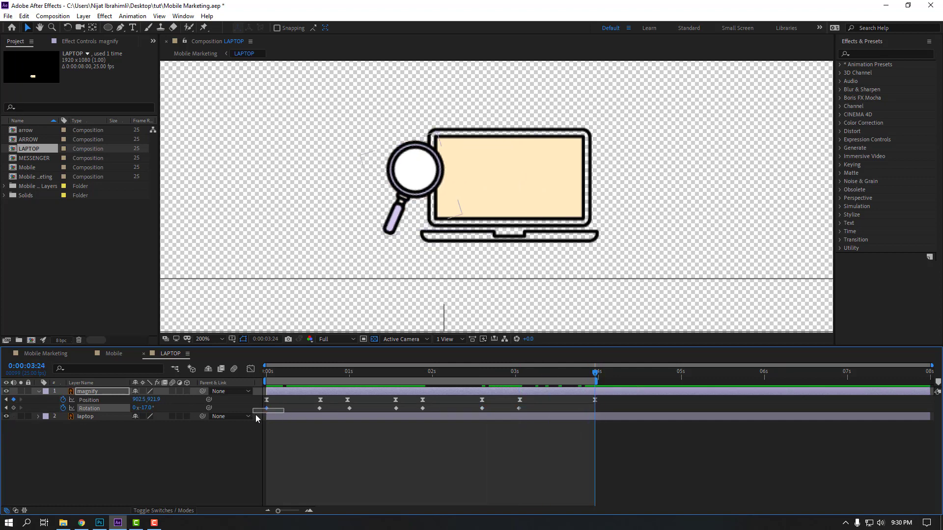
key("ctrl+c")
key("ctrl+v")
Step: Apply Easy Ease to all the rotation keyframes and preview the tilting sweep
left_click_drag(597, 409, 242, 416)
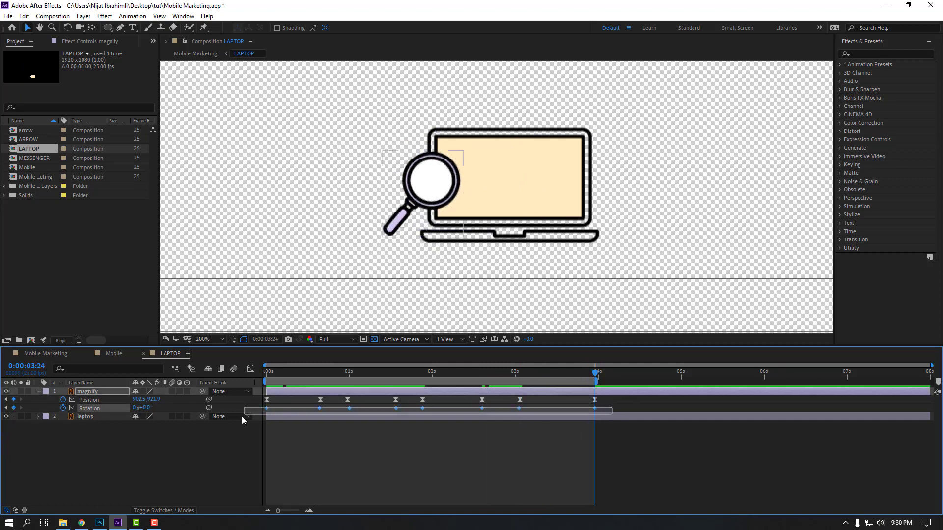
right_click(267, 408)
mouse_move(328, 402)
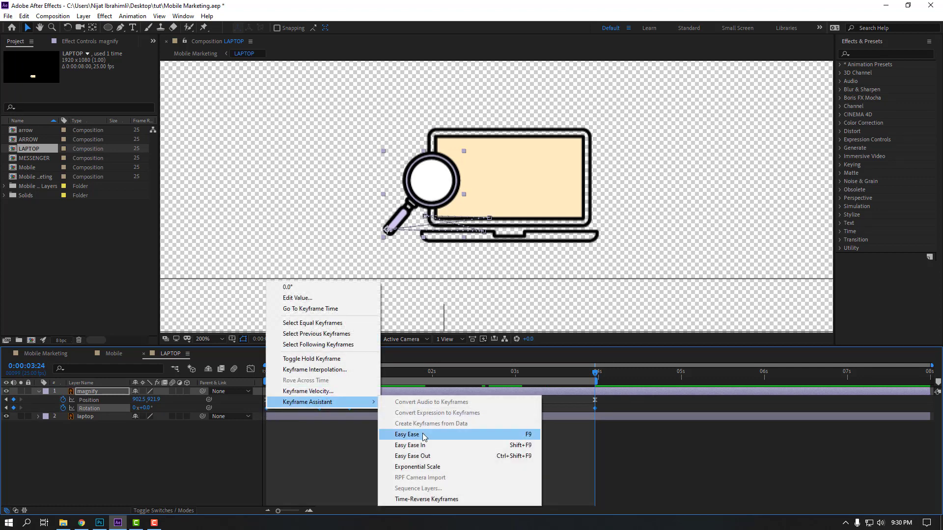
left_click(407, 435)
scroll(438, 276, "down", 2)
key("space")
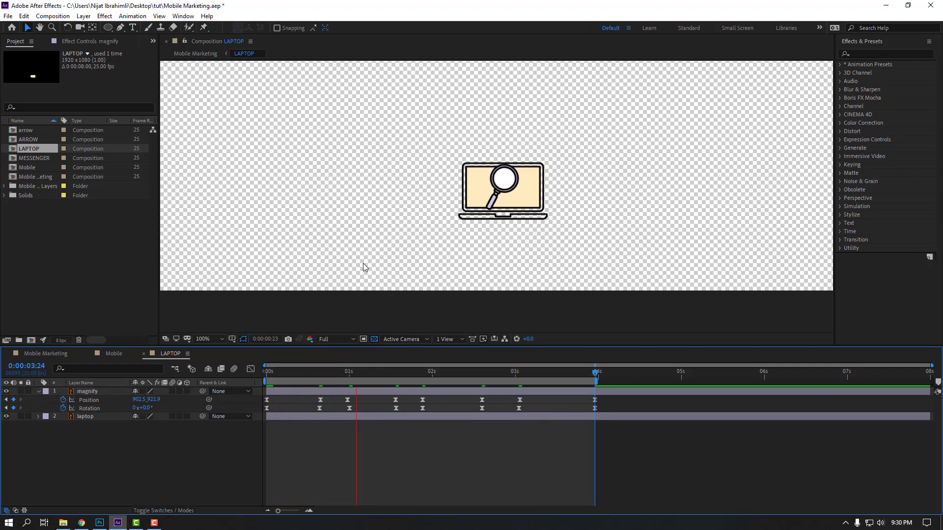
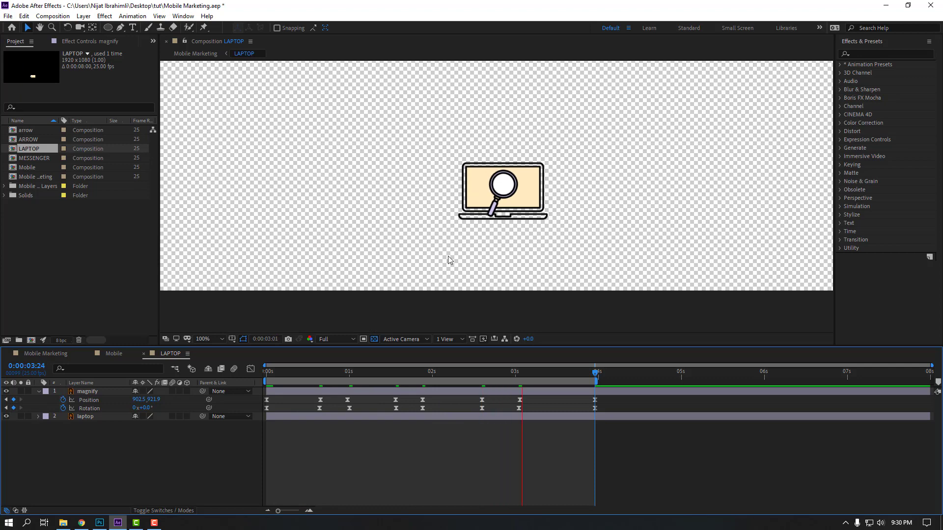
Step: Repeat the magnify layer's Position and Rotation keyframes starting at 0:00:03:24 in LAPTOP
left_click(325, 390)
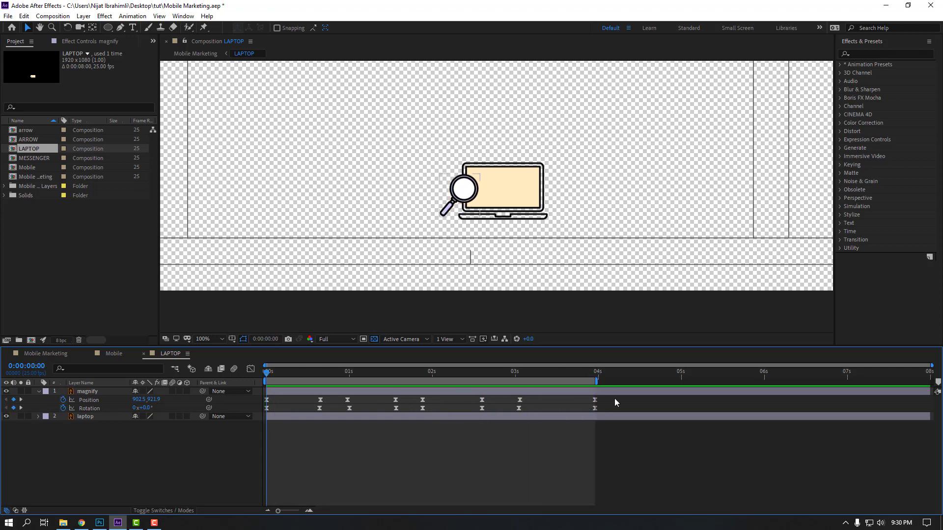
left_click_drag(605, 398, 241, 401)
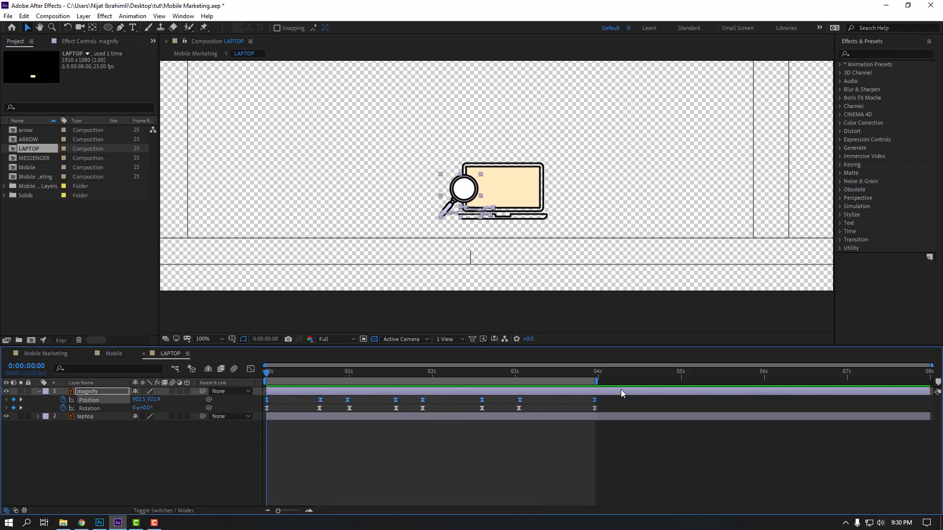
left_click_drag(588, 376, 595, 376)
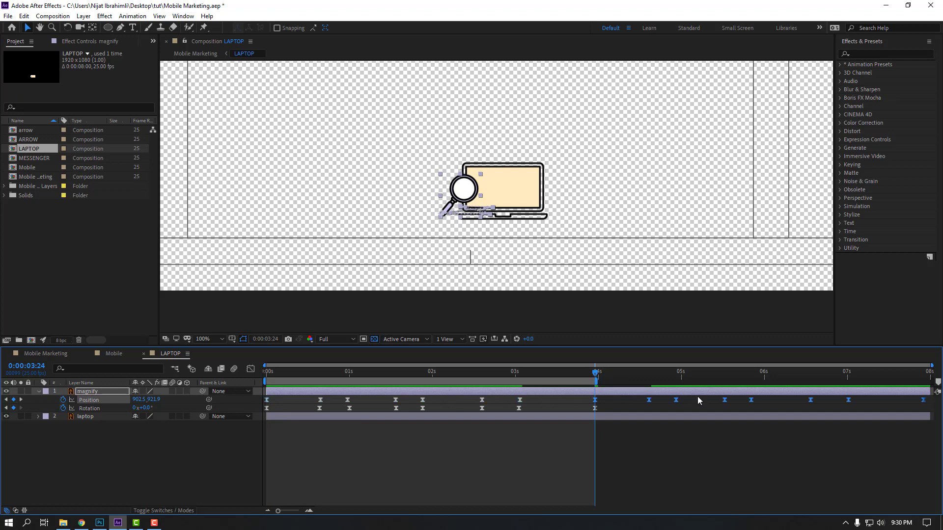
left_click_drag(611, 409, 225, 412)
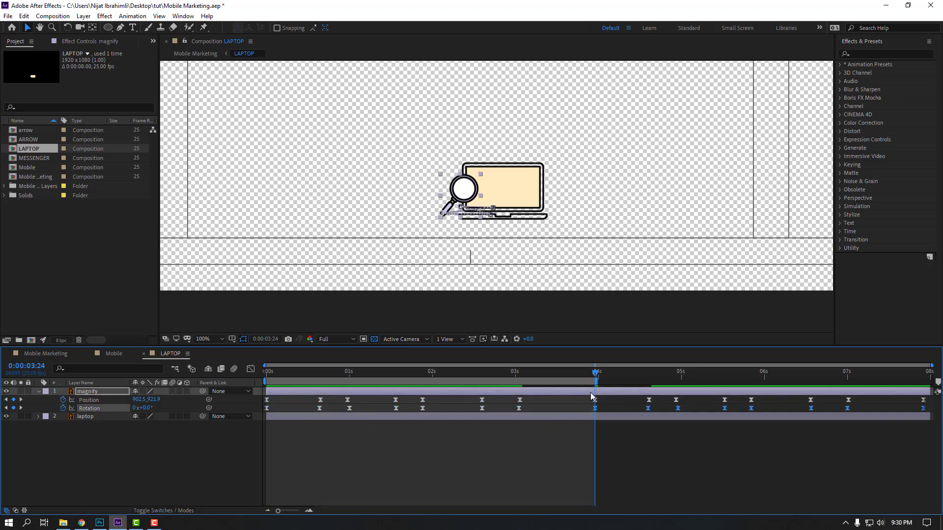
Step: Preview the repeated magnifier search animation and close the LAPTOP composition
key("space")
scroll(435, 263, "down", 2)
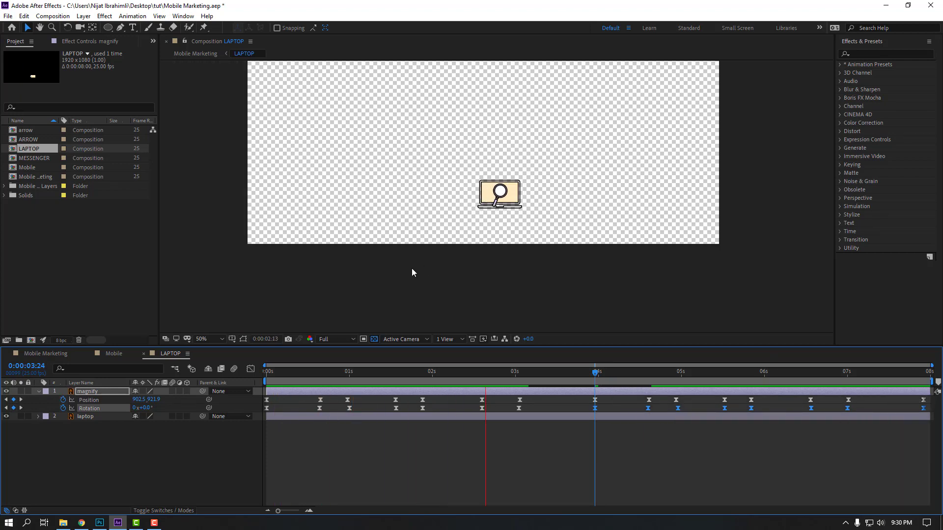
left_click(143, 353)
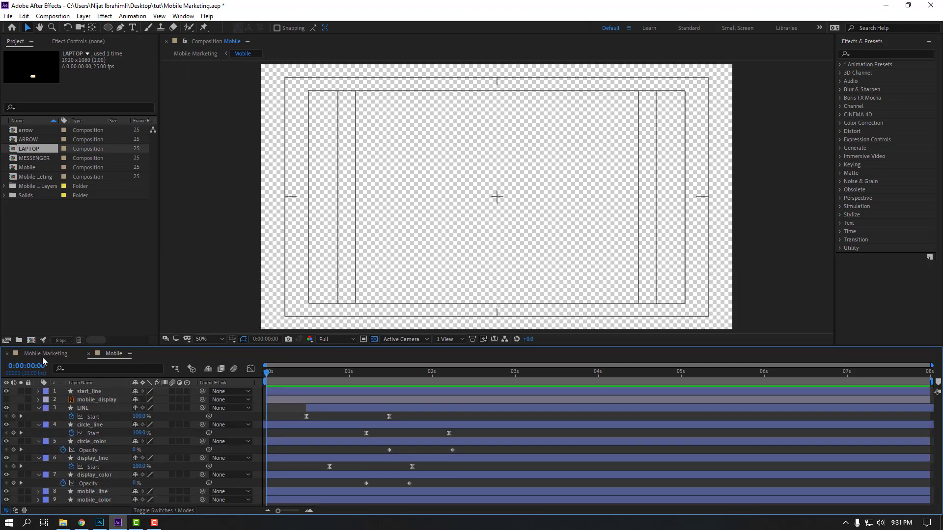
Step: Preview the whole Mobile Marketing scene from the start
left_click(43, 359)
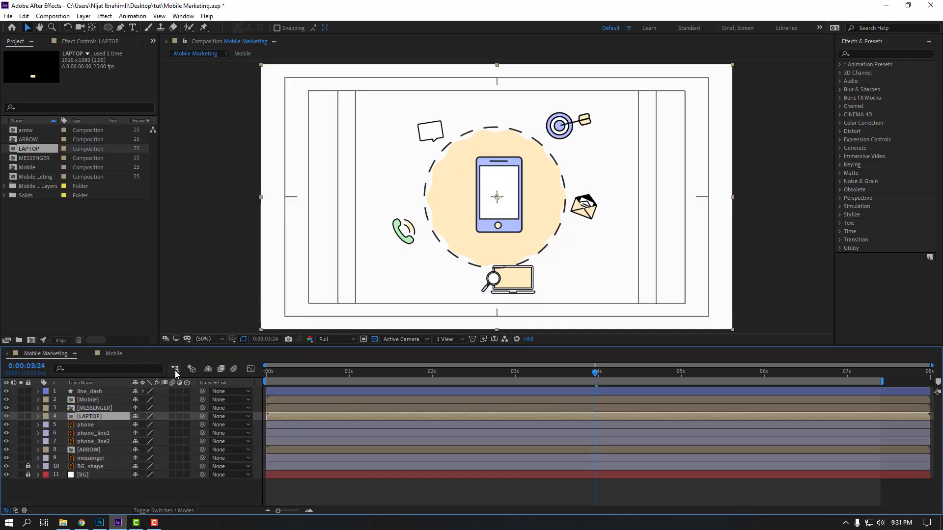
key("space")
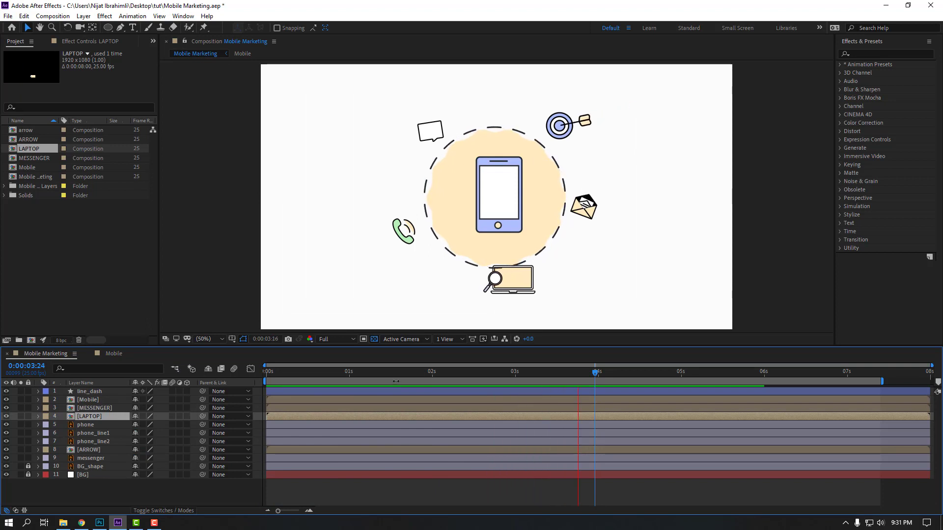
key("space")
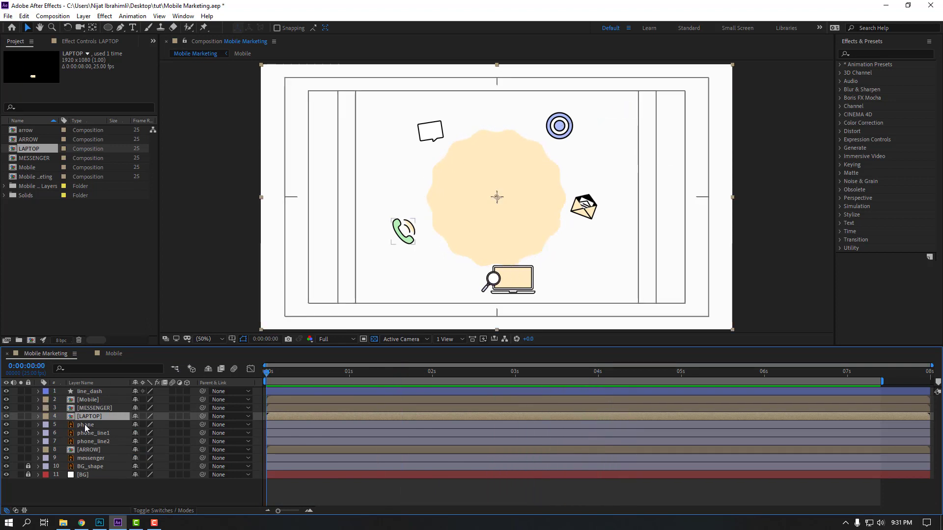
Step: Pre-compose phone, phone_line1 and phone_line2 into a new composition named Phone
left_click(85, 425)
left_click(101, 434, "shift")
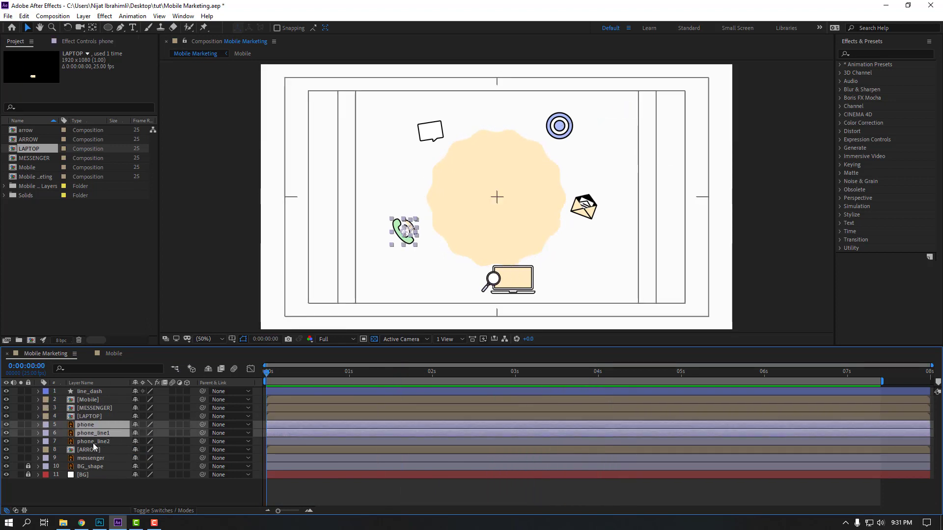
left_click(93, 442, "shift")
right_click(92, 442)
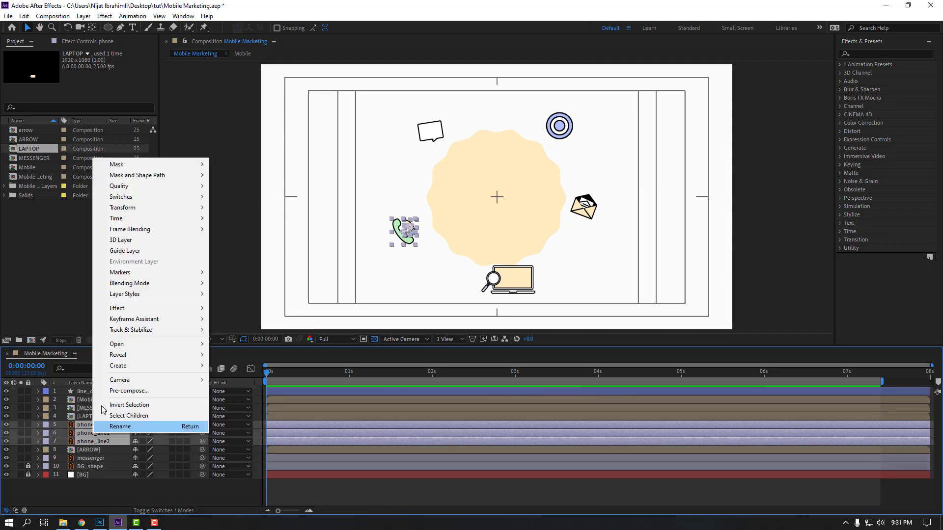
left_click(126, 392)
type("Phone")
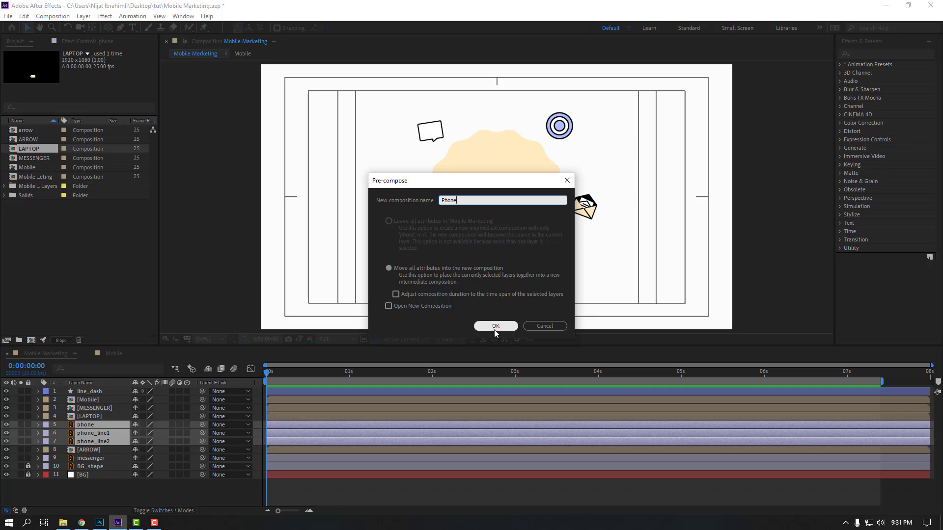
left_click(495, 326)
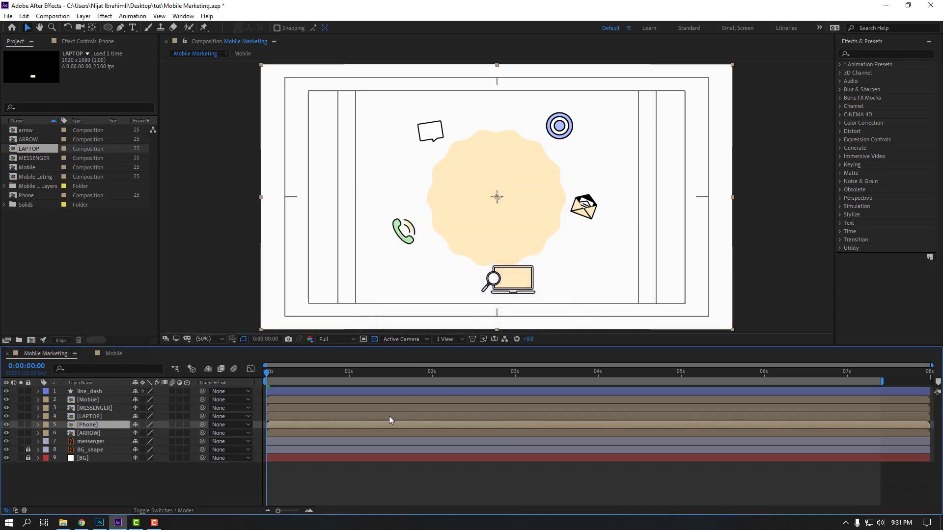
Step: Open the Phone precomp and zoom in on the centered phone icon
double_click(90, 426)
key("period")
left_click_drag(304, 272, 458, 234)
Step: Move the phone layer's anchor point toward its lower left at 200% view
key("period")
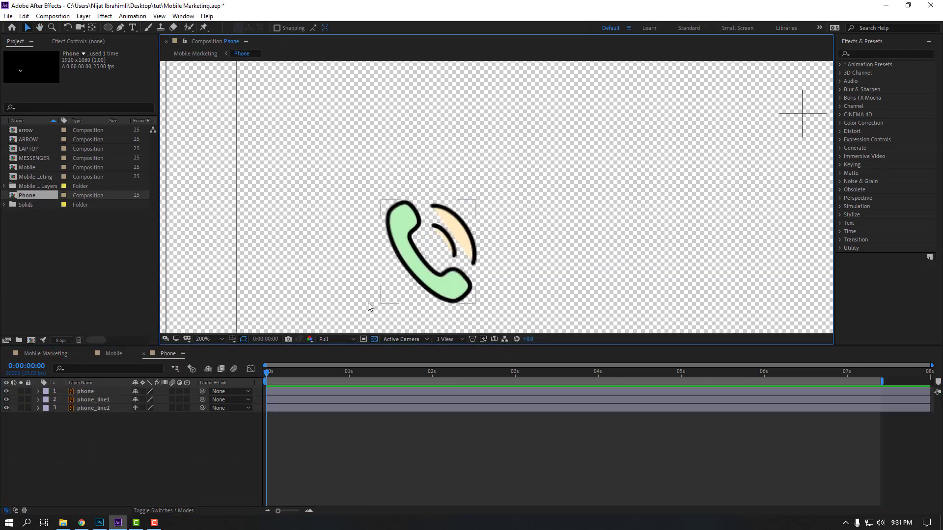
left_click(395, 253)
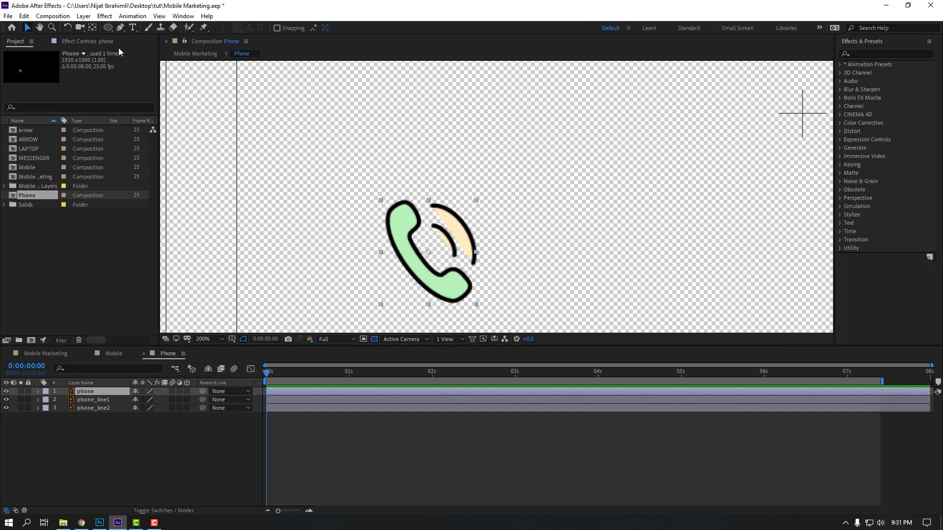
left_click(92, 29)
left_click_drag(428, 252, 414, 260)
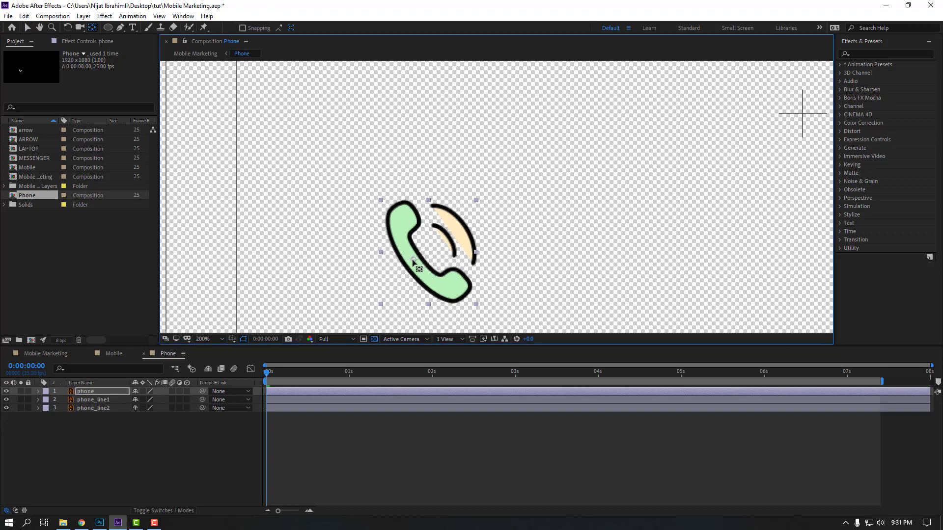
left_click(29, 28)
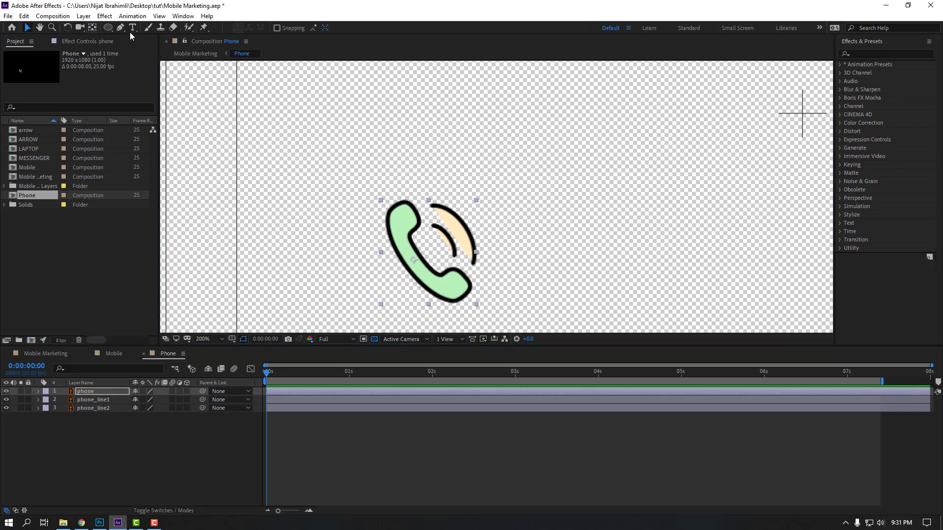
Step: Open the Animation Composer 3 panel beside the phone graphic
left_click(183, 16)
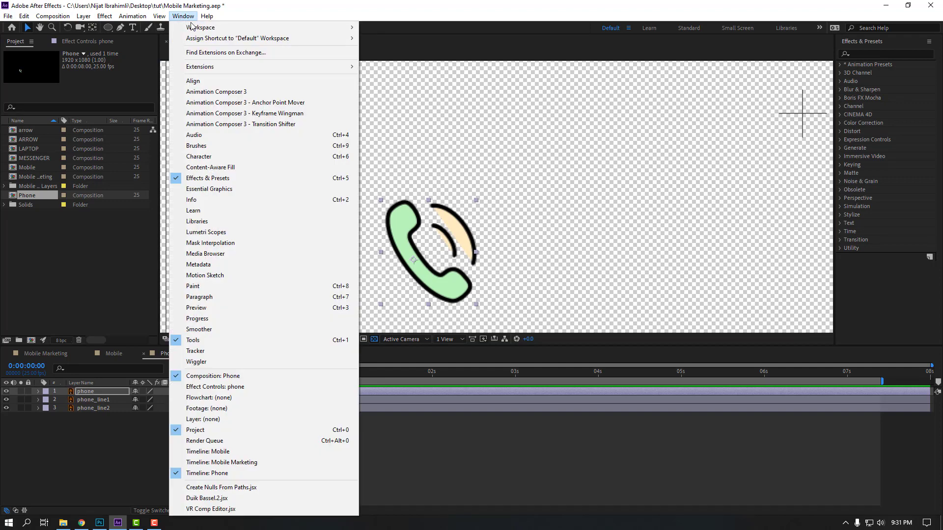
left_click(218, 93)
left_click_drag(442, 118, 732, 123)
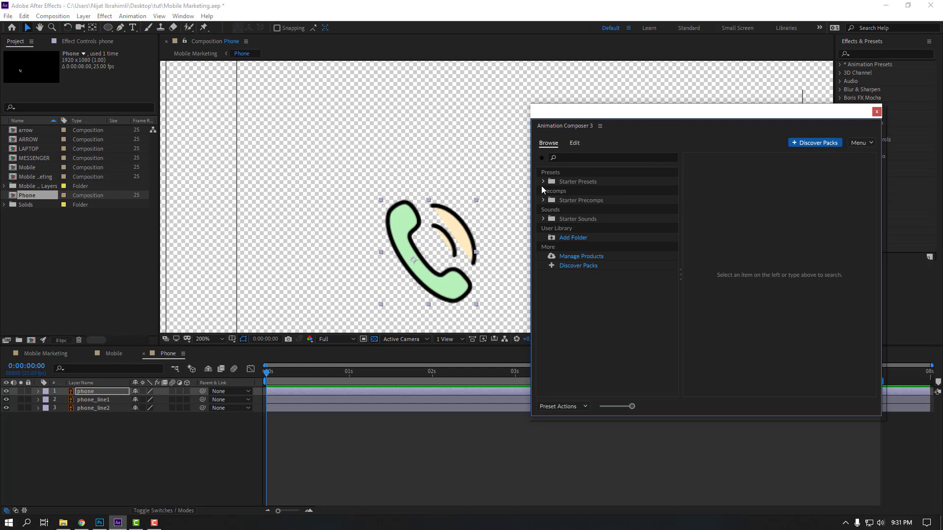
Step: Expand Starter Presets and Effects - 2D Layer to reveal 2D Layer Transformations
left_click(543, 183)
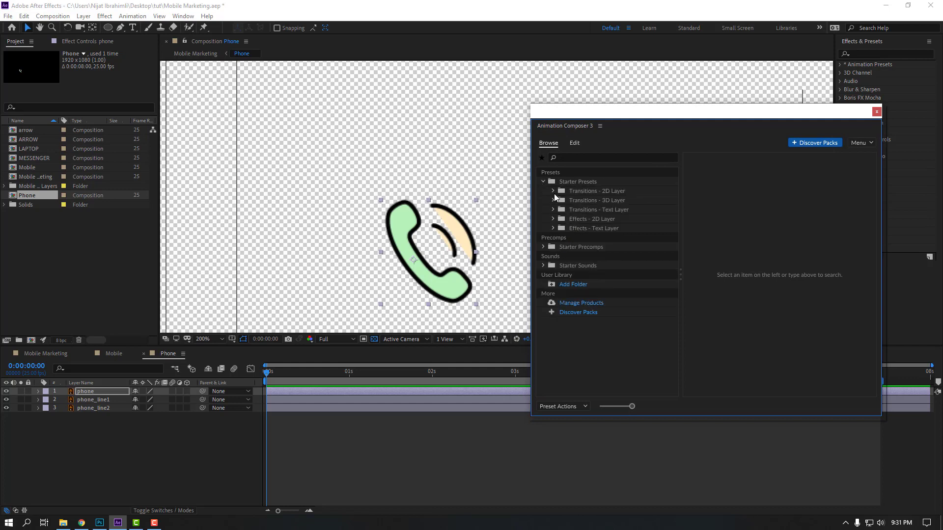
left_click(553, 193)
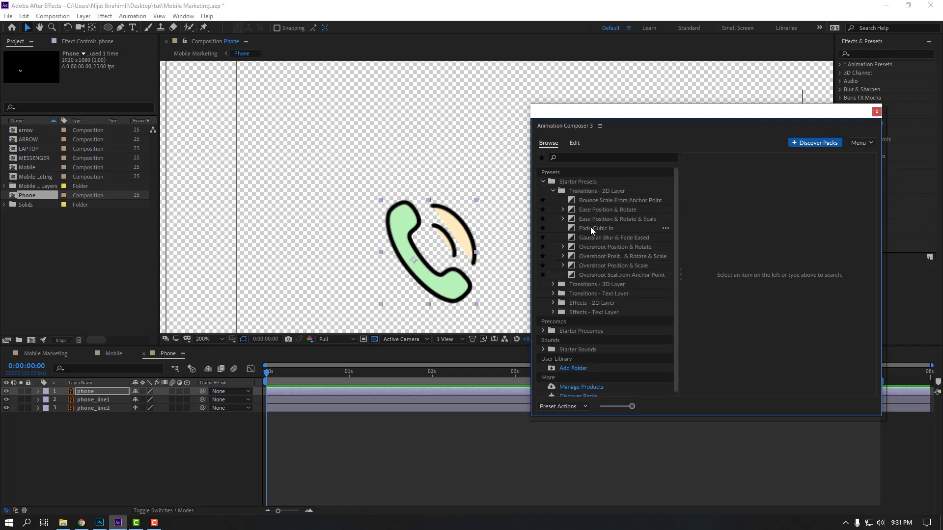
left_click(553, 190)
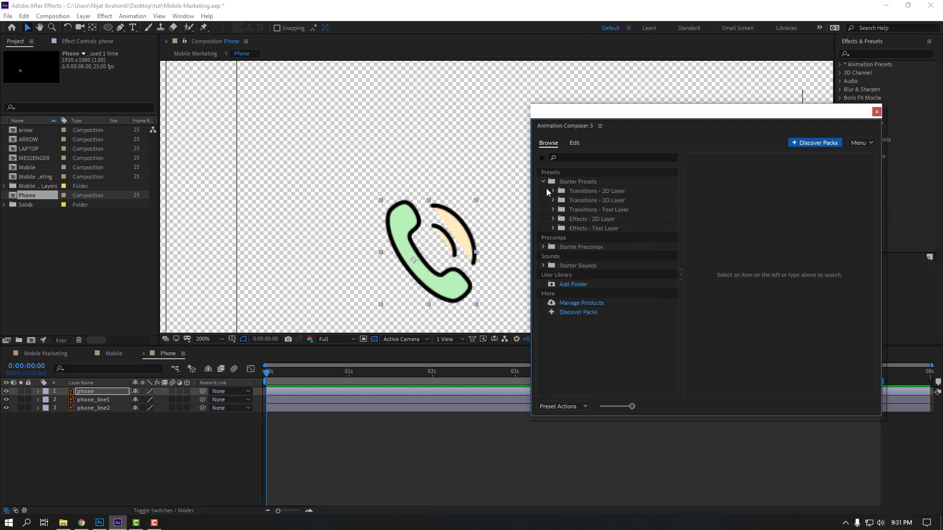
left_click(553, 219)
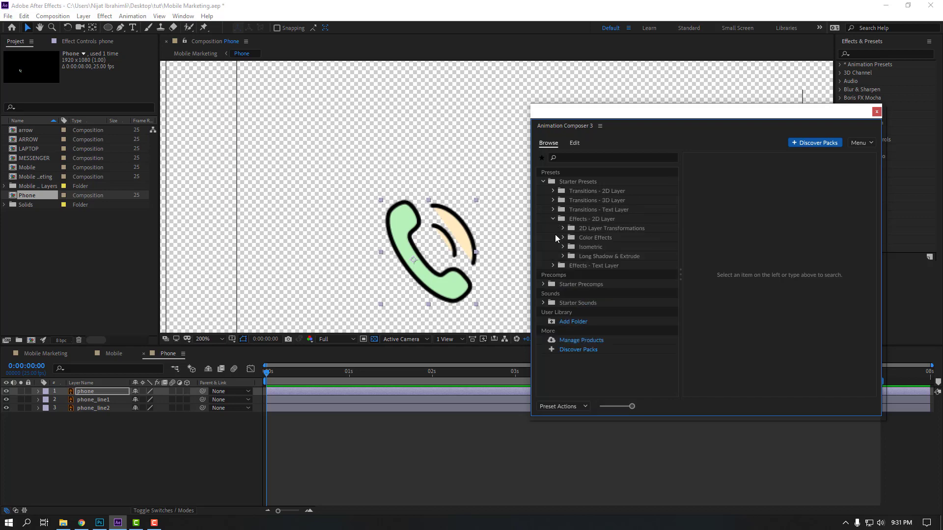
left_click(562, 229)
Step: Preview the cosine transformation presets, ending on Cosine Rotate
left_click(599, 256)
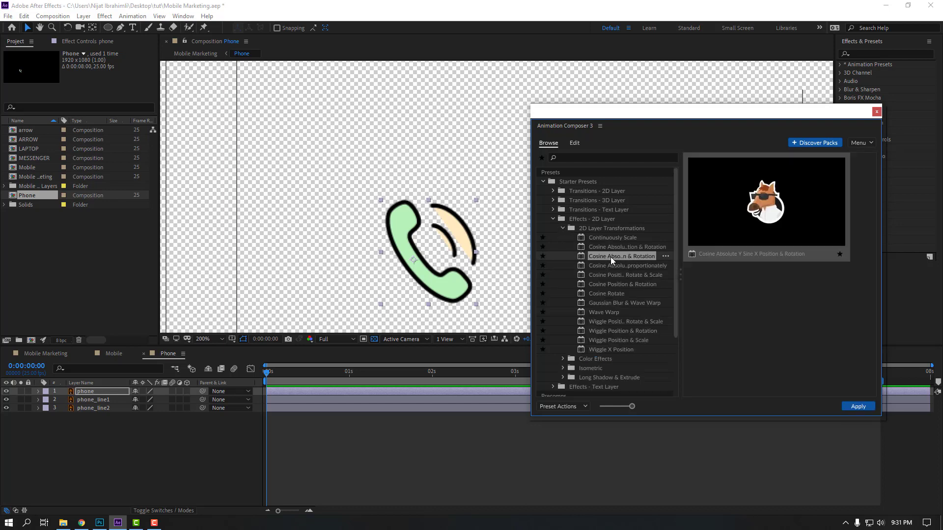
left_click(603, 268)
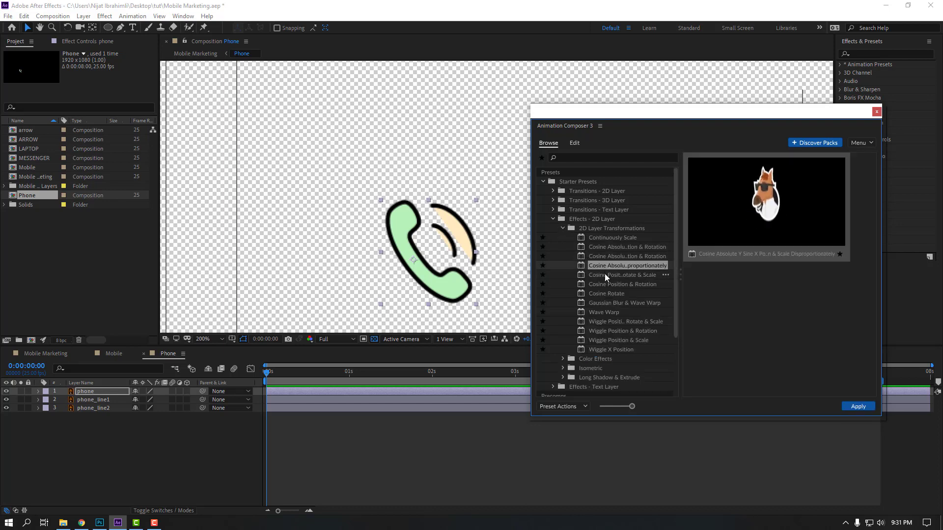
left_click(605, 274)
left_click(612, 285)
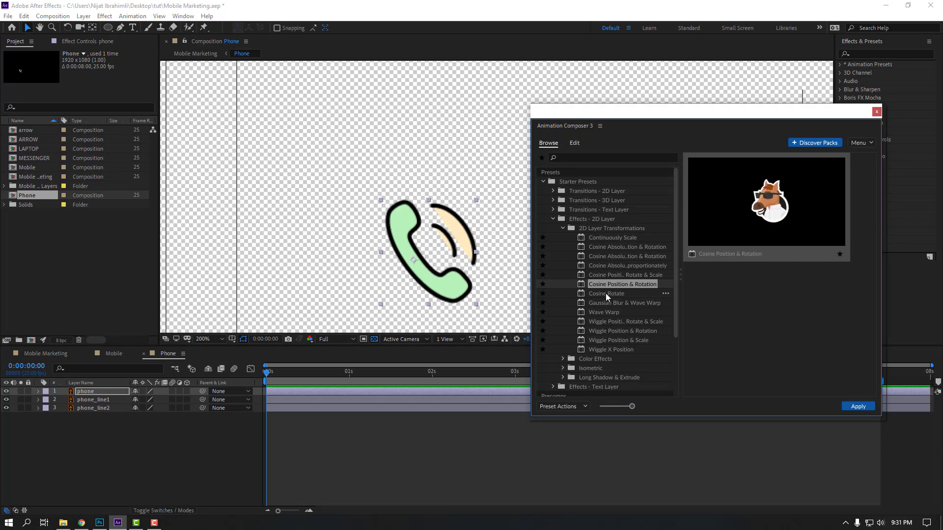
left_click(601, 294)
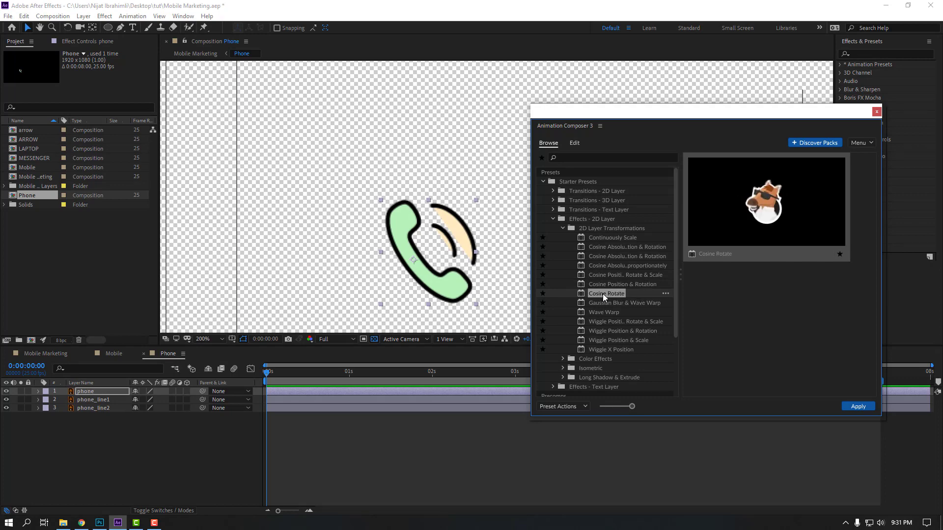
Step: Apply Cosine Rotate to the phone layer with Intensity 10 and preview the gentle rocking
double_click(603, 293)
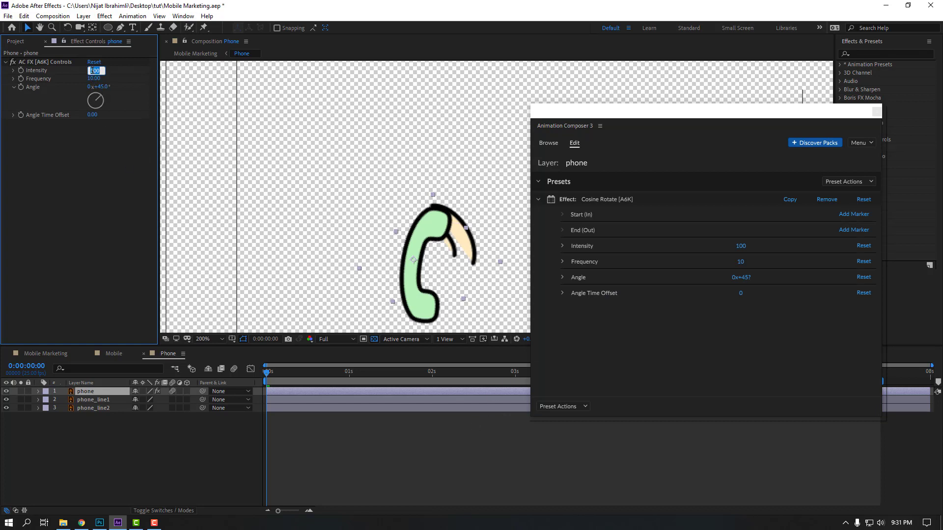
type("10")
key("Return")
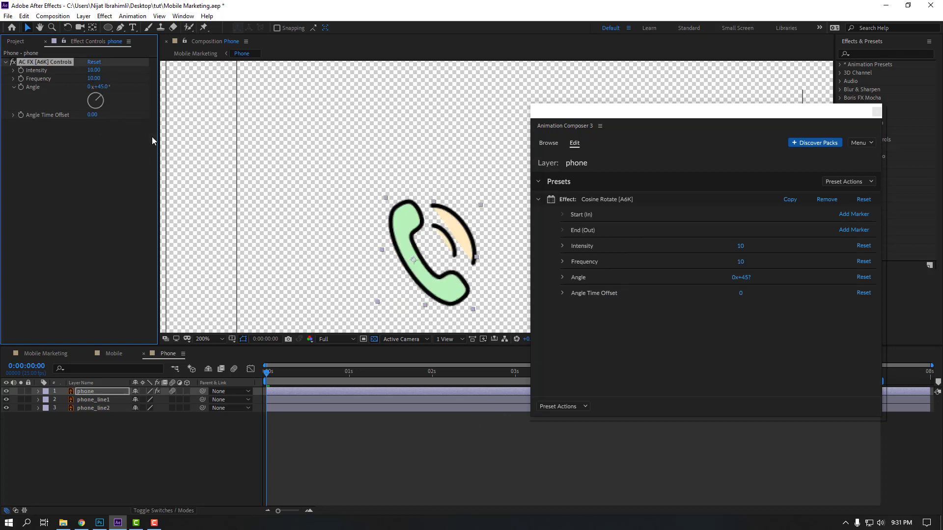
key("space")
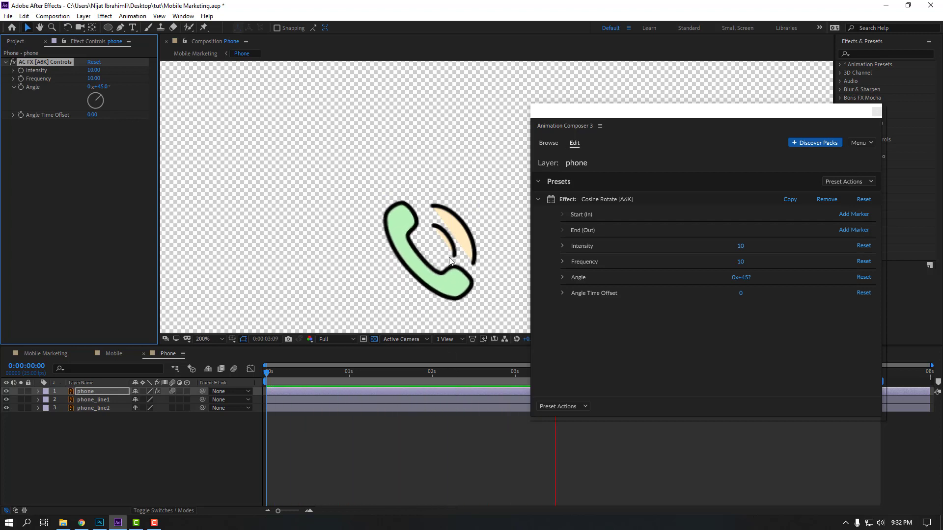
key("space")
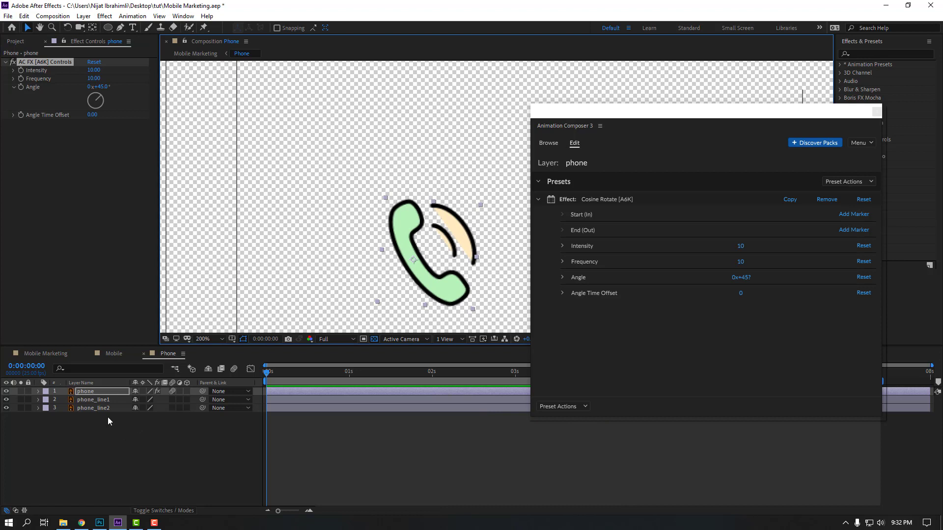
Step: Choose the Wave Warp preset after comparing Wiggle presets, with phone_line1 and phone_line2 selected
left_click(104, 408)
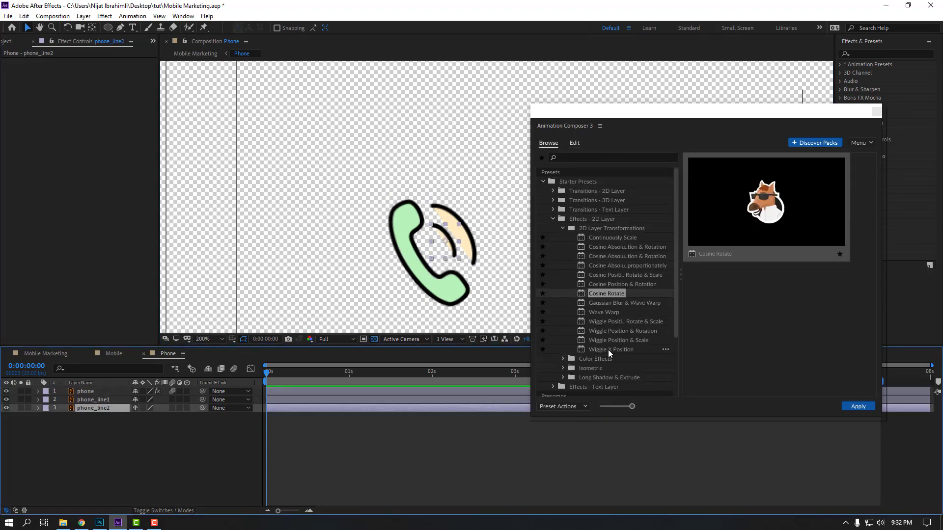
left_click(615, 343)
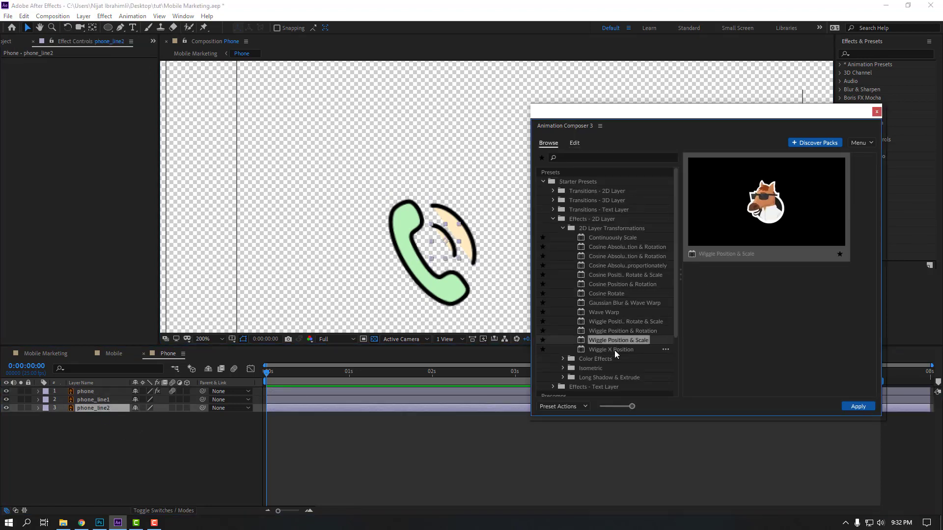
left_click(616, 332)
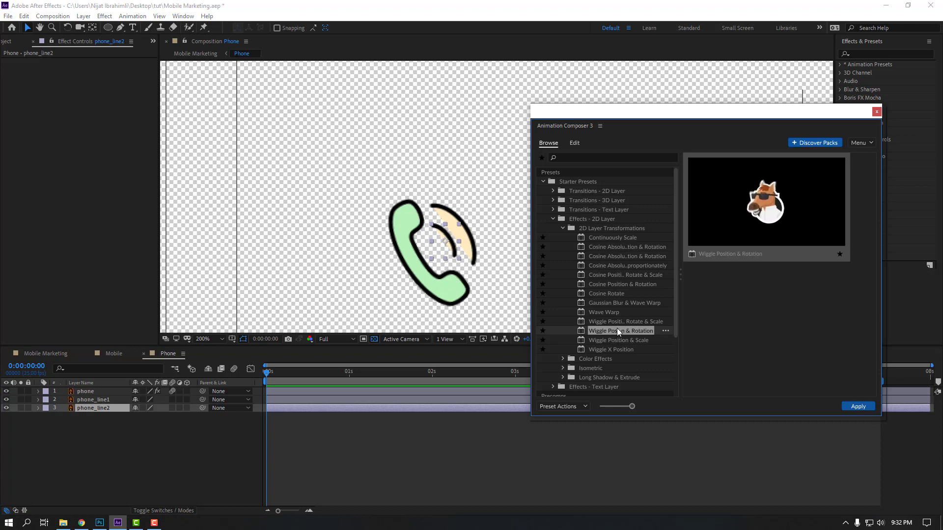
left_click(615, 323)
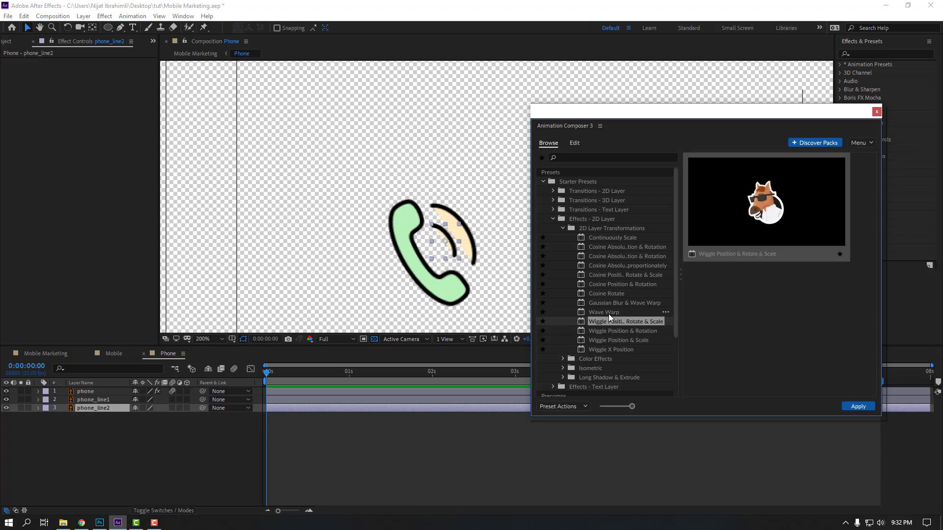
left_click(612, 302)
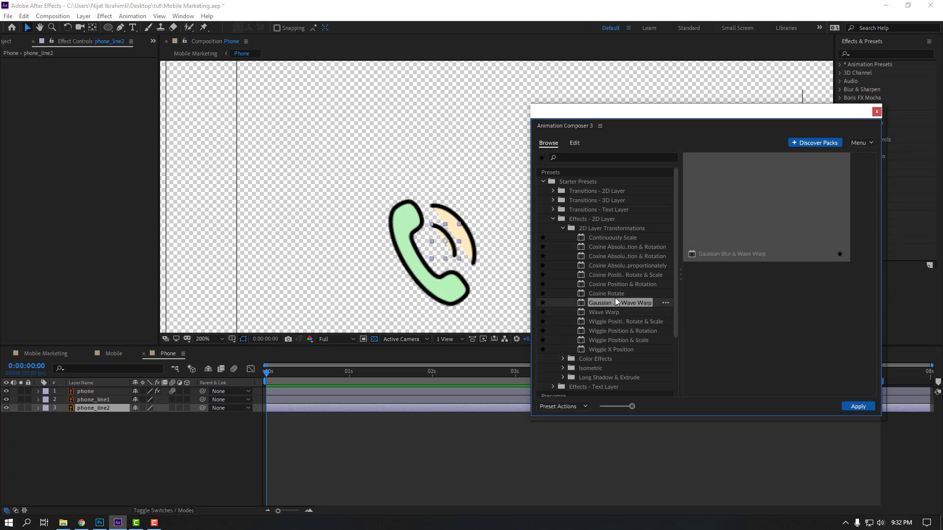
left_click(606, 313)
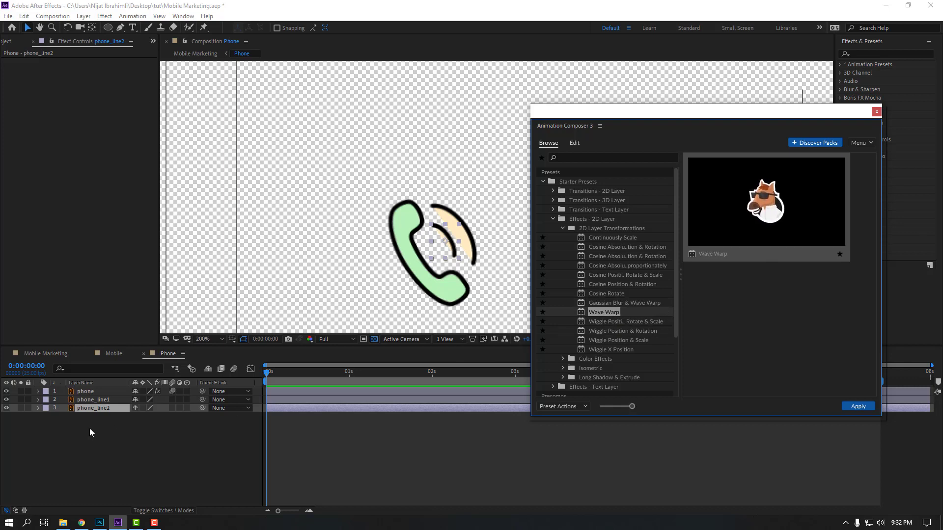
left_click_drag(90, 432, 76, 397)
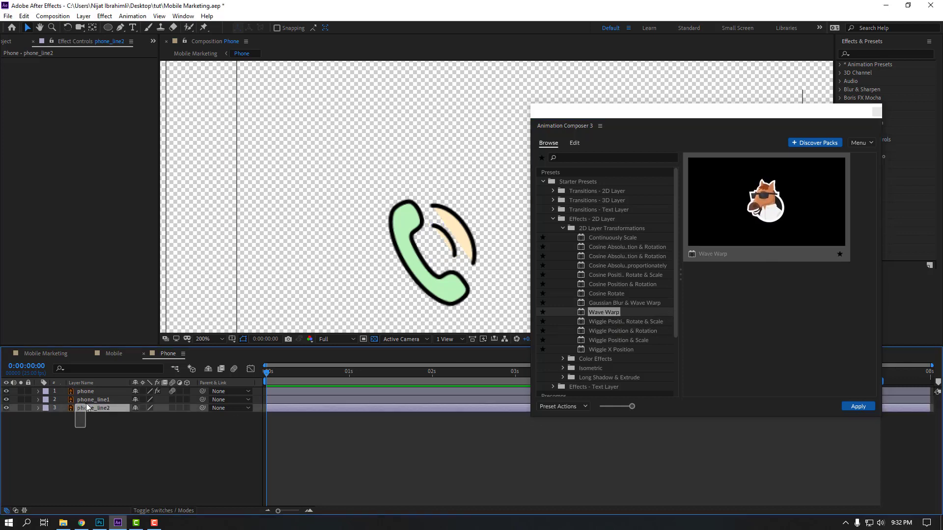
Step: Apply the Wave Warp preset to phone_line1 and phone_line2
double_click(602, 312)
left_click(361, 462)
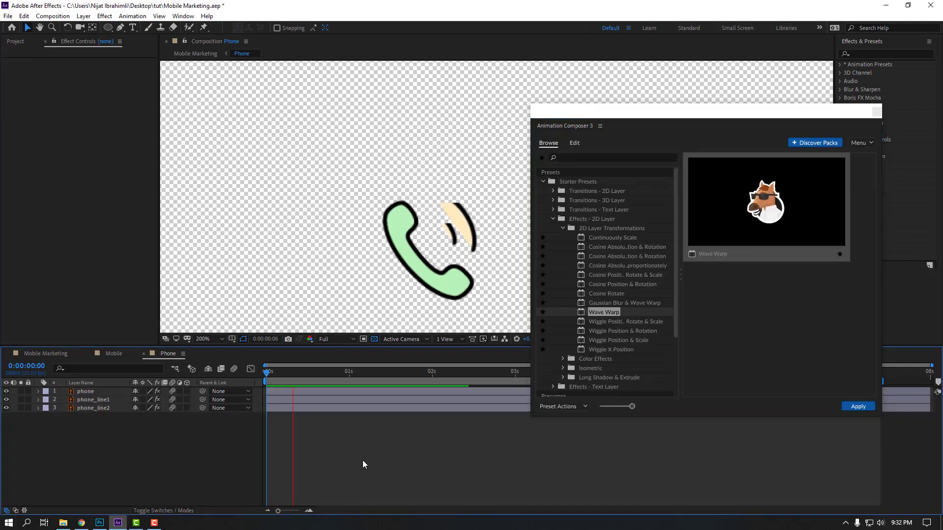
key("space")
Step: Set Wave Warp Intensity to 10 on both phone line layers and preview
left_click(128, 407)
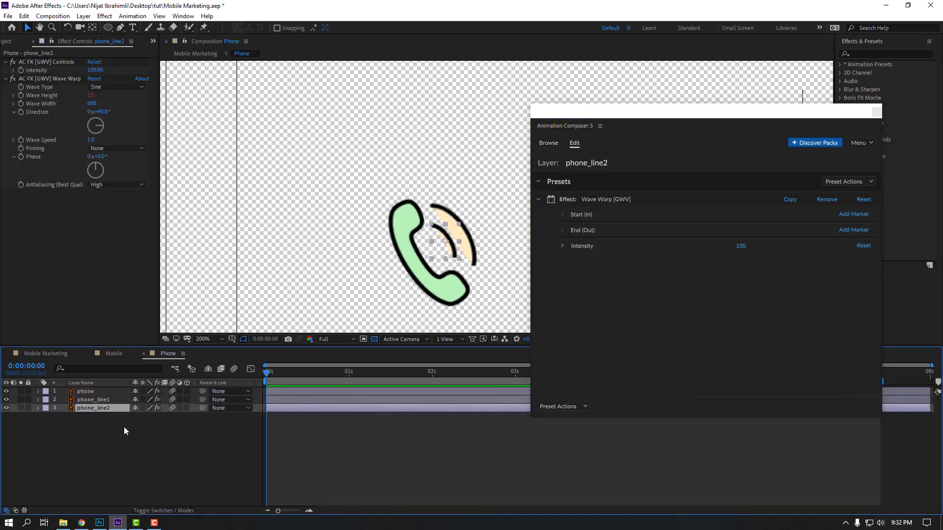
left_click(94, 70)
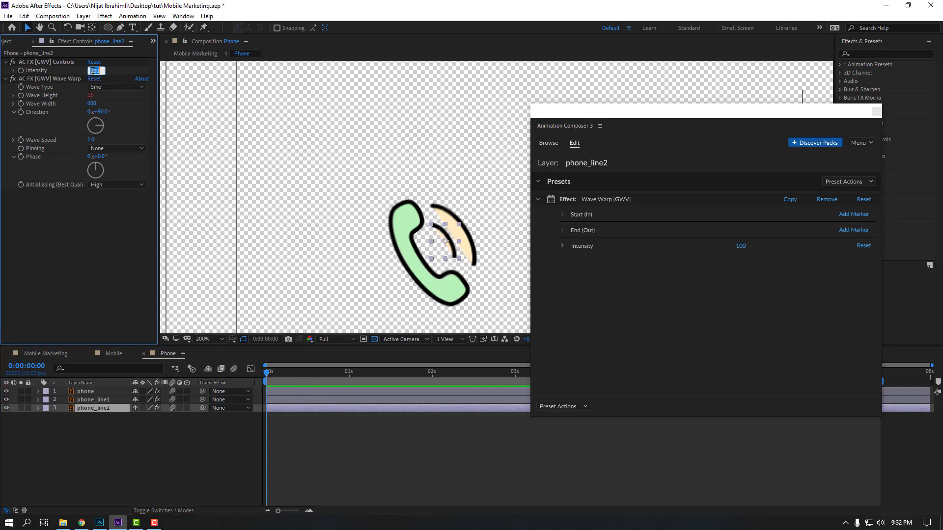
type("10")
key("Return")
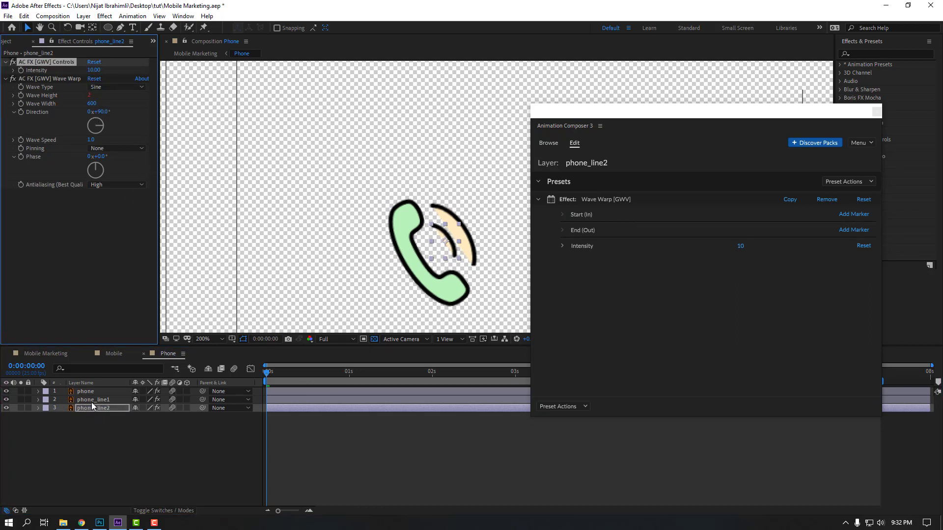
left_click(92, 401)
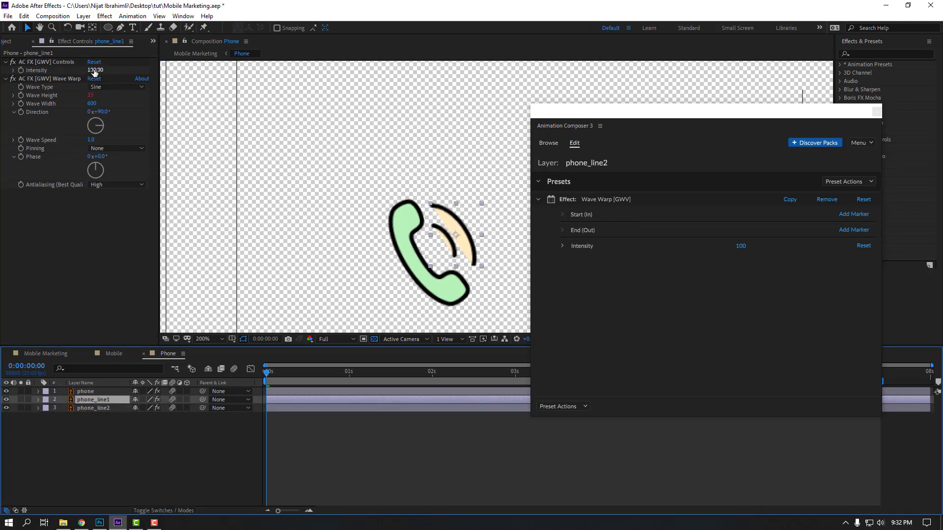
type("10")
key("Return")
key("space")
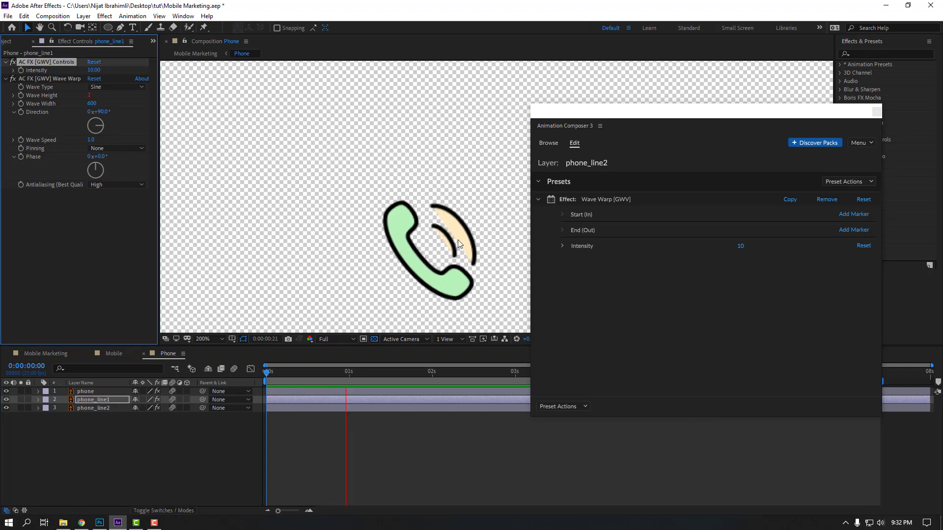
scroll(458, 244, "down", 1)
key("space")
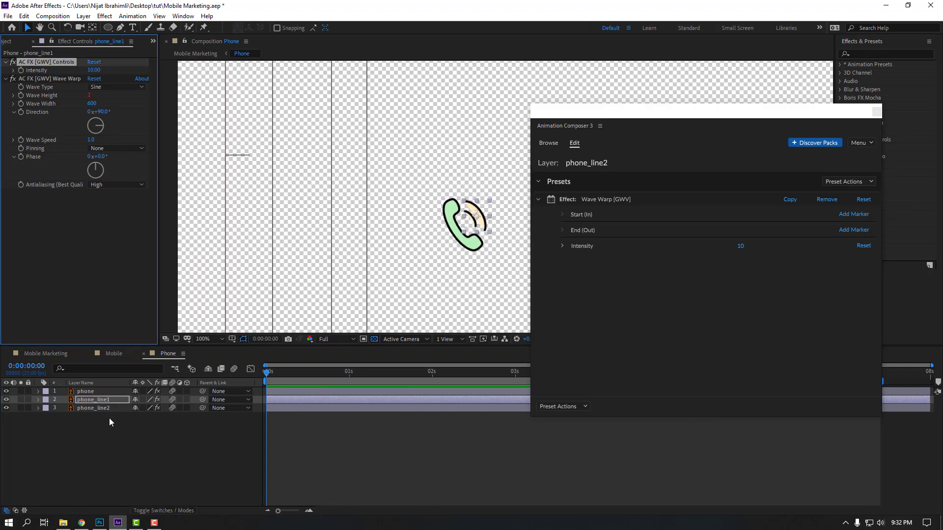
Step: Set phone_line2's wave Direction to -90° and preview the result
left_click(94, 409)
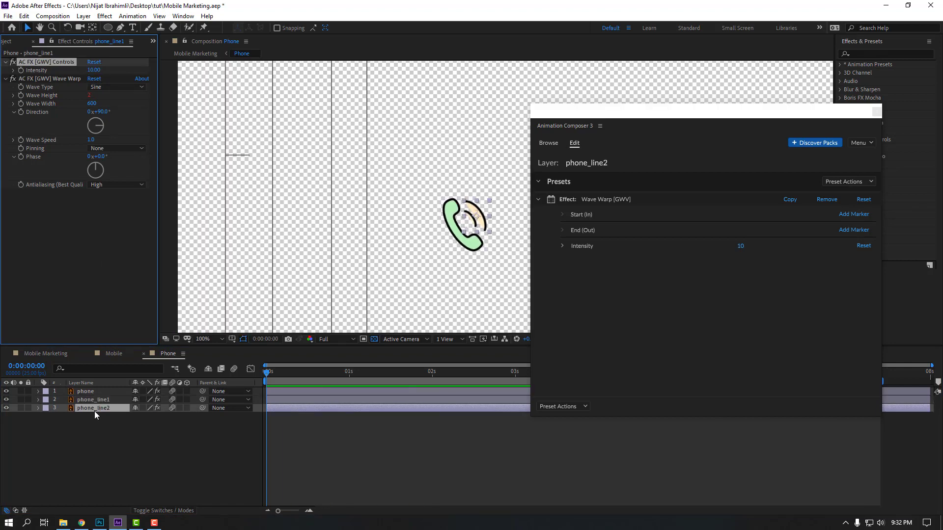
left_click(72, 128)
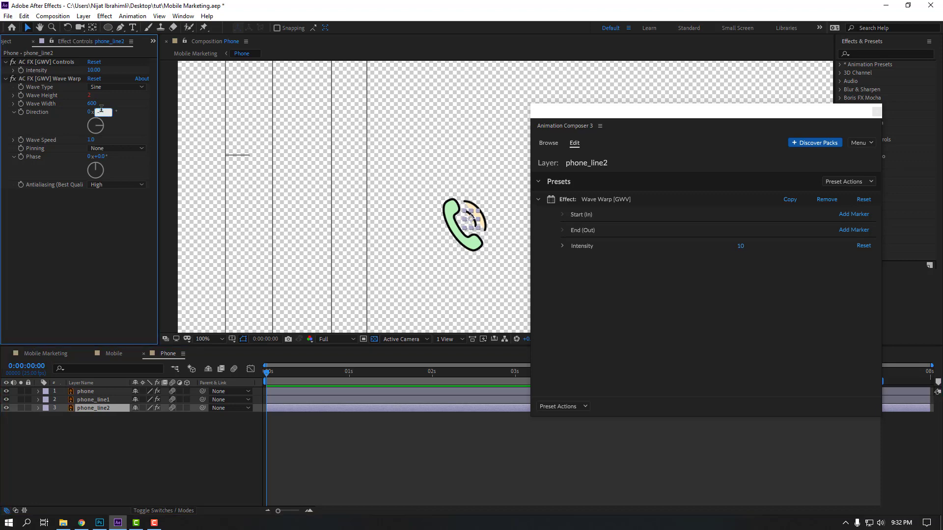
type("-90")
left_click(328, 462)
key("space")
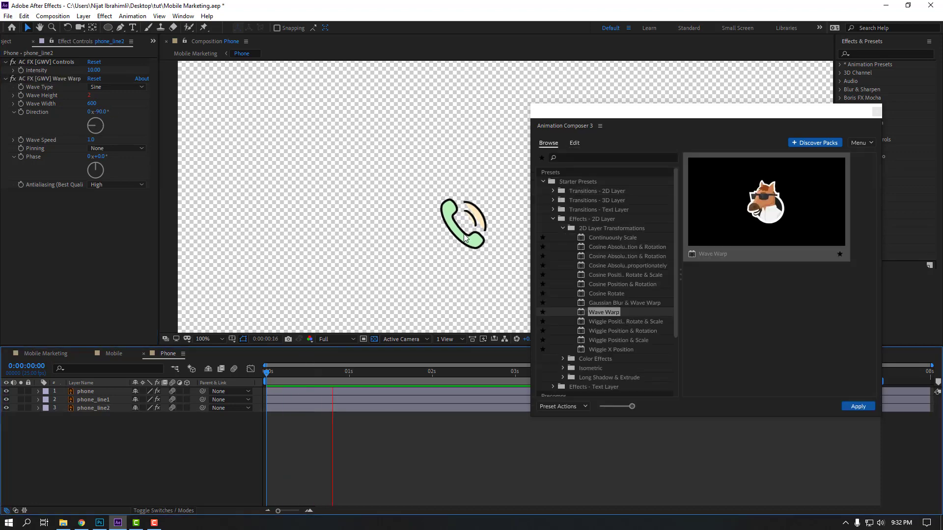
scroll(472, 220, "up", 1)
scroll(452, 255, "down", 1)
key("space")
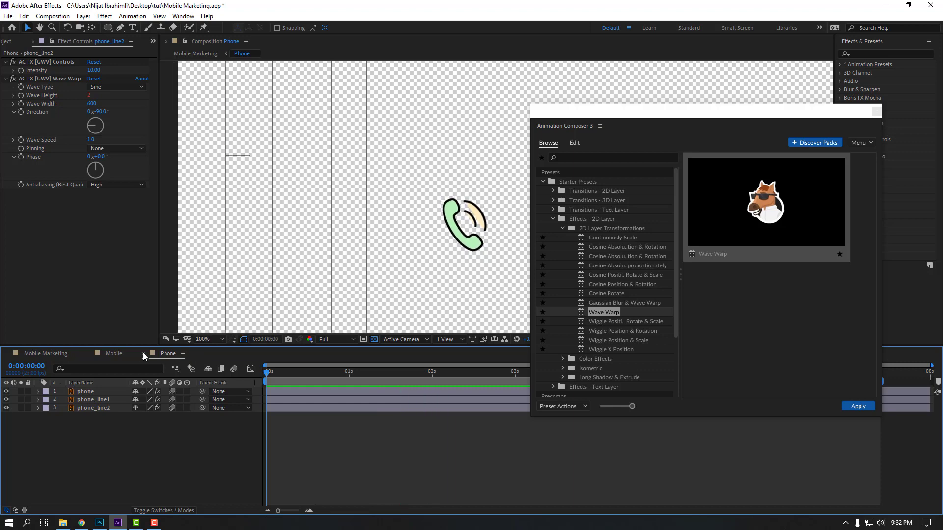
Step: Close the Phone comp and return to Mobile Marketing at the first frame
left_click(146, 355)
left_click(48, 355)
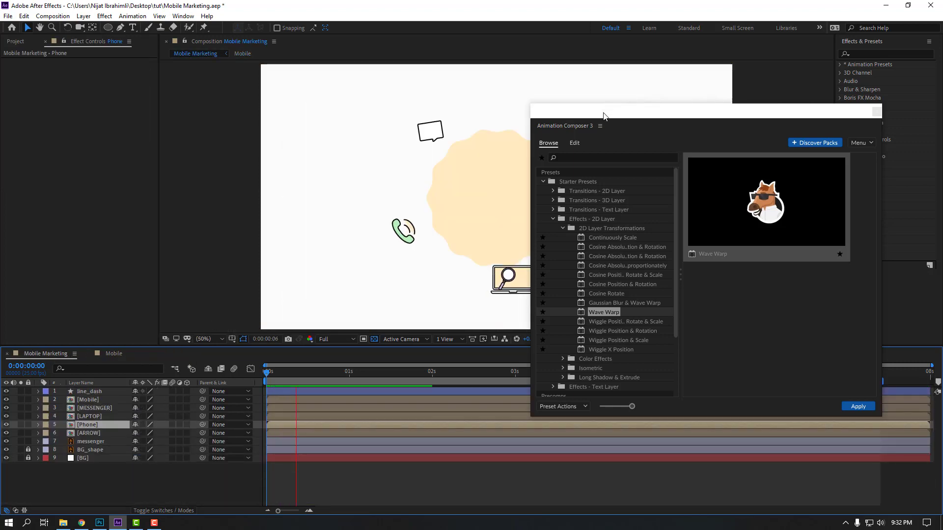
left_click_drag(603, 116, 678, 362)
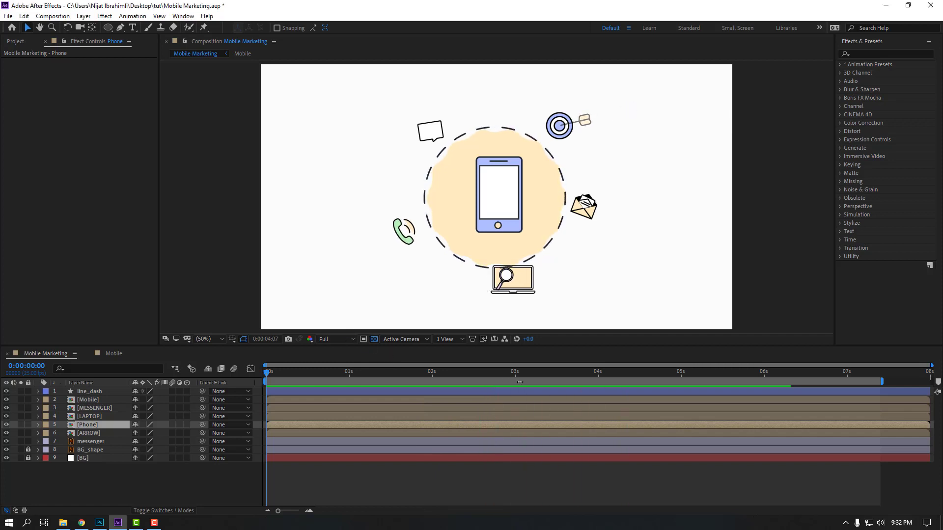
left_click(305, 376)
key("Home")
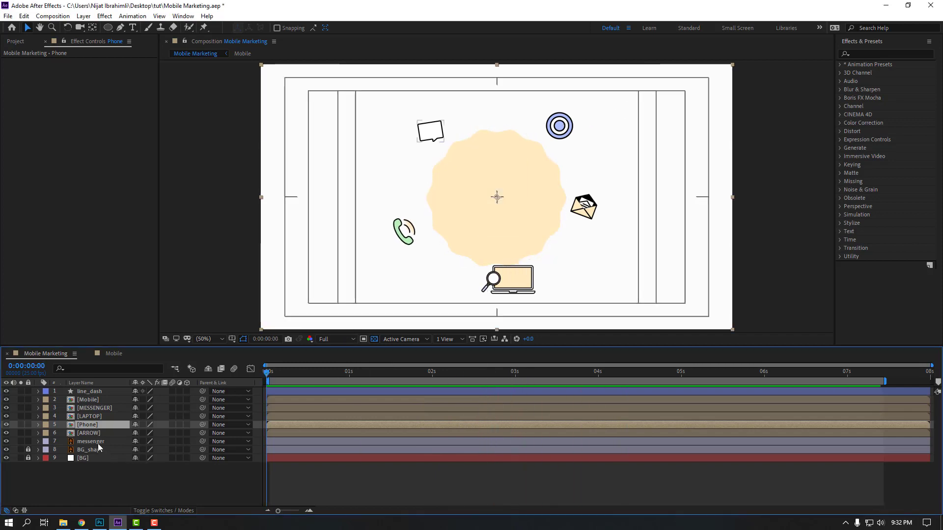
Step: Move the messenger layer's anchor point onto the speech bubble's tail
left_click(98, 443)
scroll(490, 187, "up", 2)
scroll(404, 167, "up", 2)
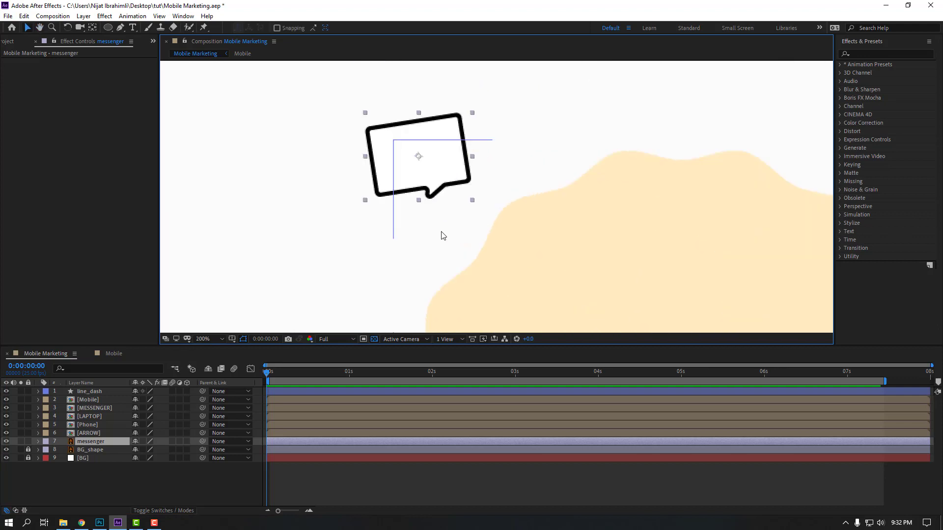
left_click(93, 27)
left_click_drag(419, 162, 427, 169)
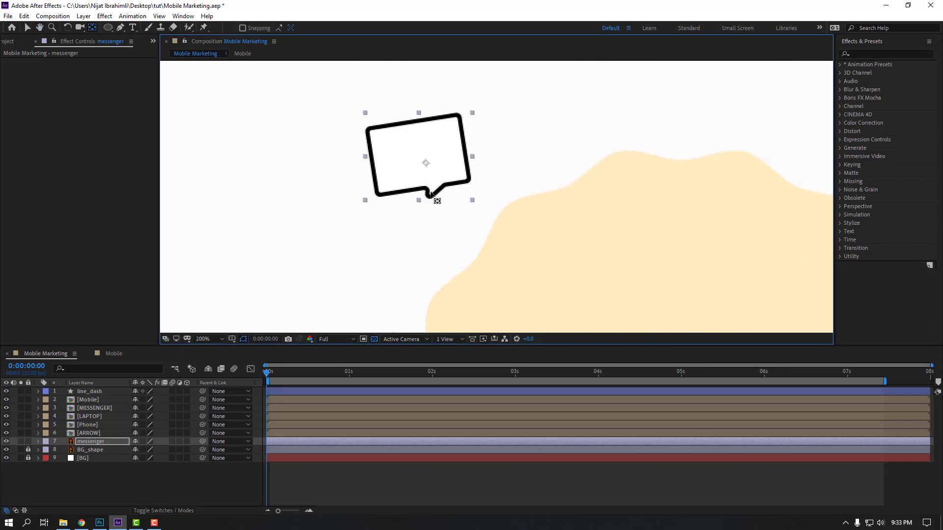
Step: Preview the Cosine and Continuously Scale presets in the preset browser
left_click(27, 28)
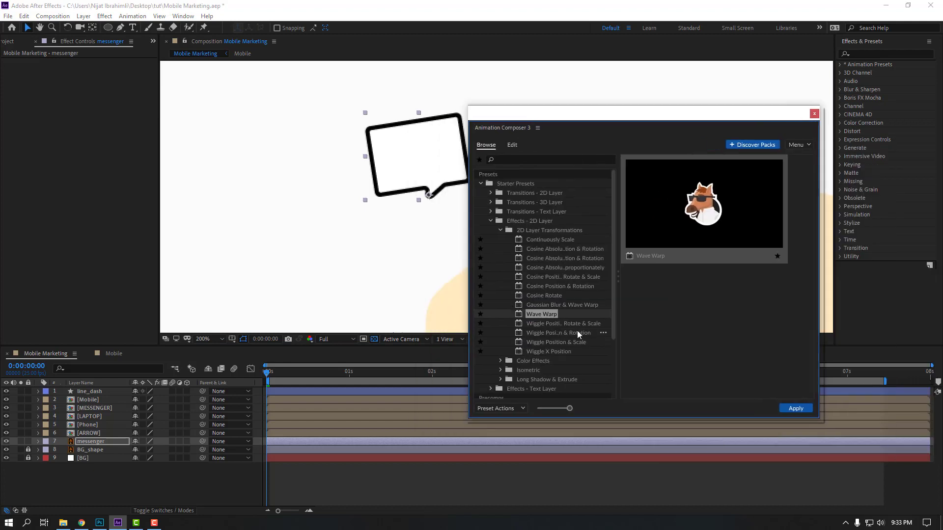
left_click(552, 287)
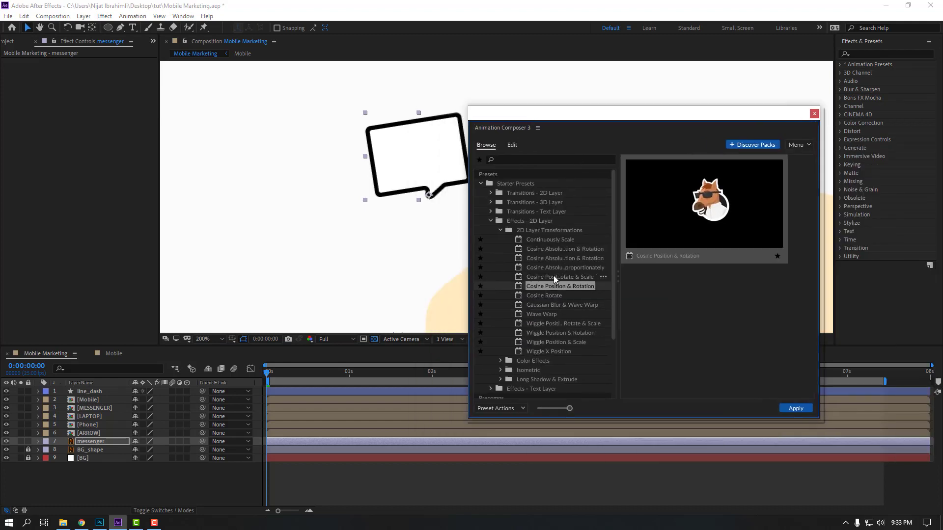
left_click(549, 267)
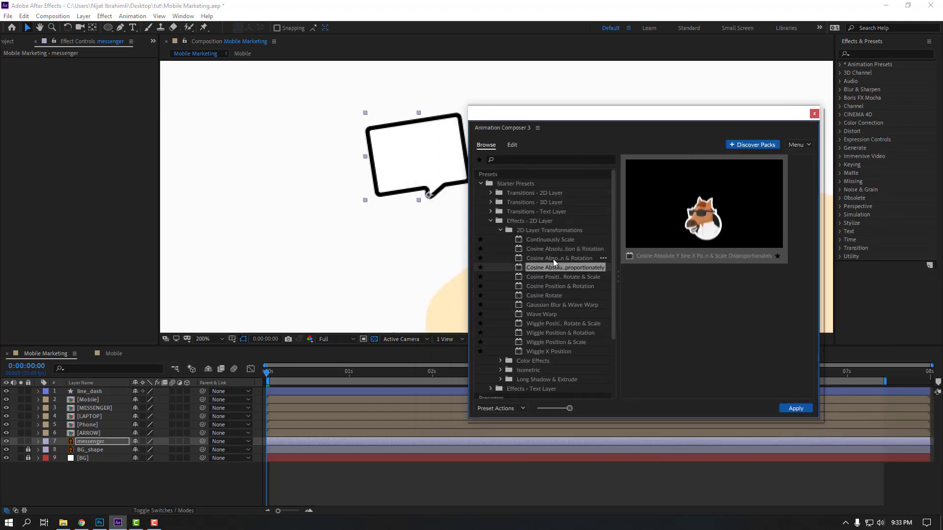
left_click(554, 258)
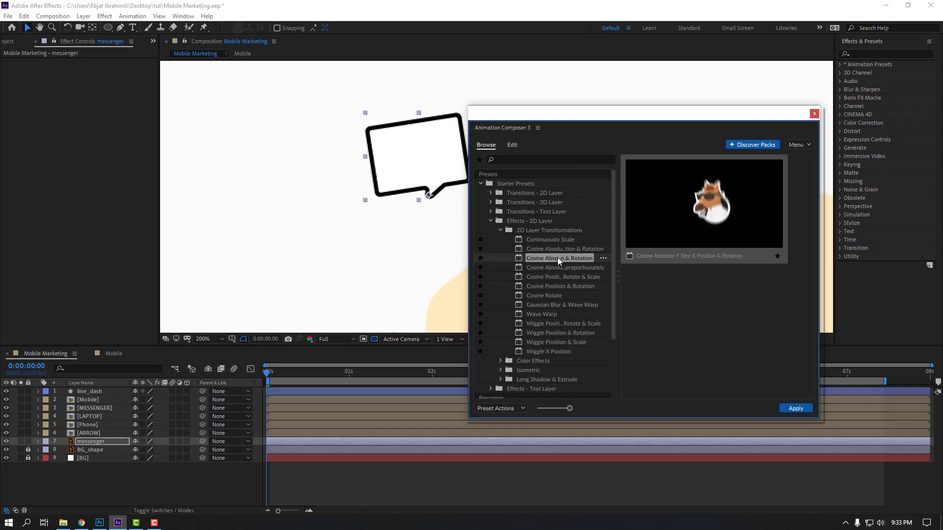
left_click(553, 248)
left_click(552, 239)
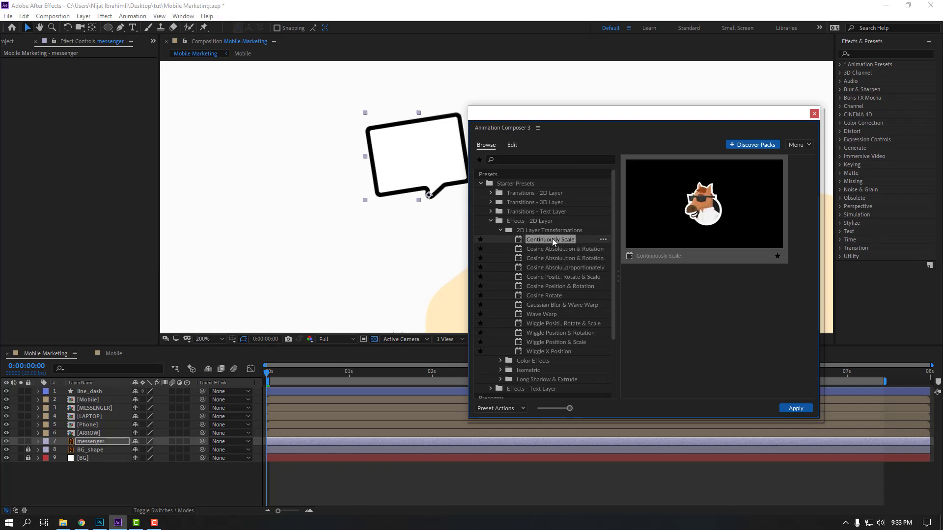
Step: Apply Wiggle Position & Rotate & Scale to messenger after comparing wiggle presets, then play it
left_click(538, 343)
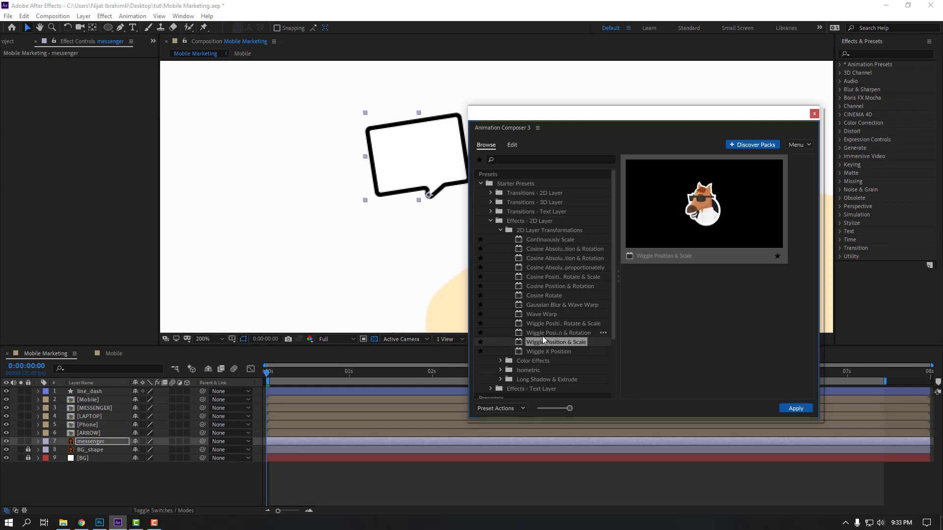
left_click(547, 333)
left_click(545, 323)
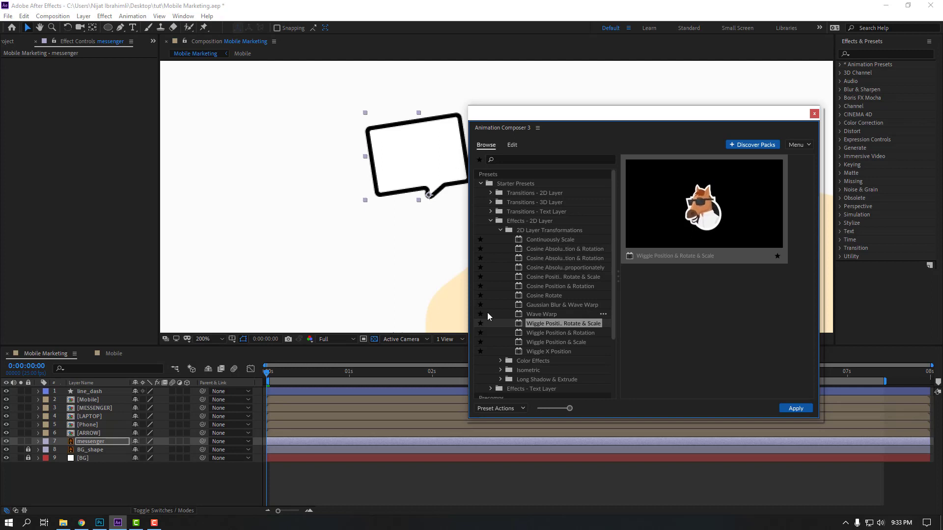
double_click(553, 324)
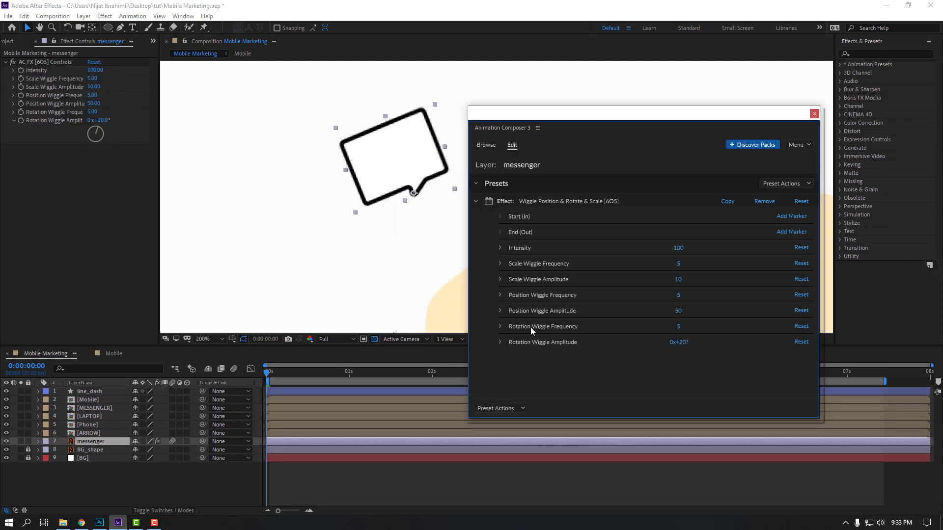
left_click(346, 210)
key("space")
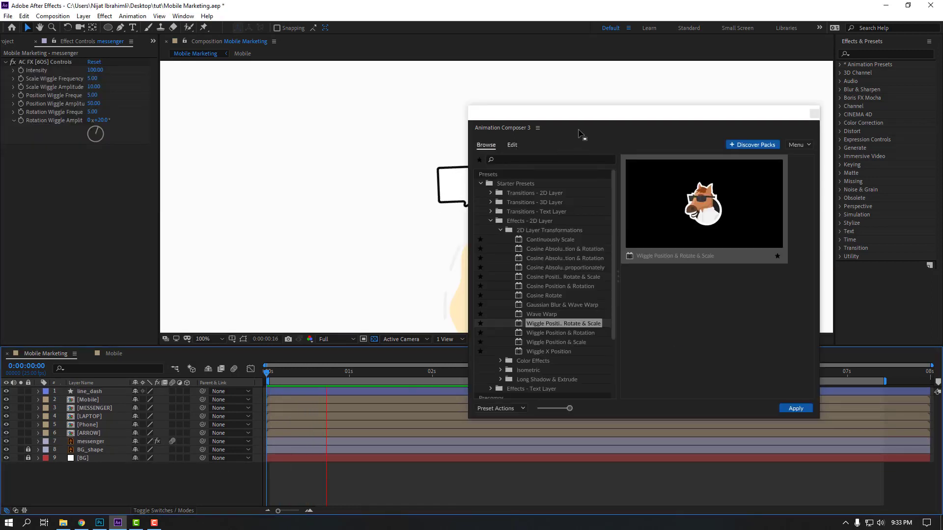
Step: Close Animation Composer and lower the messenger wiggle Intensity to 10, previewing the scene
left_click(814, 113)
key("space")
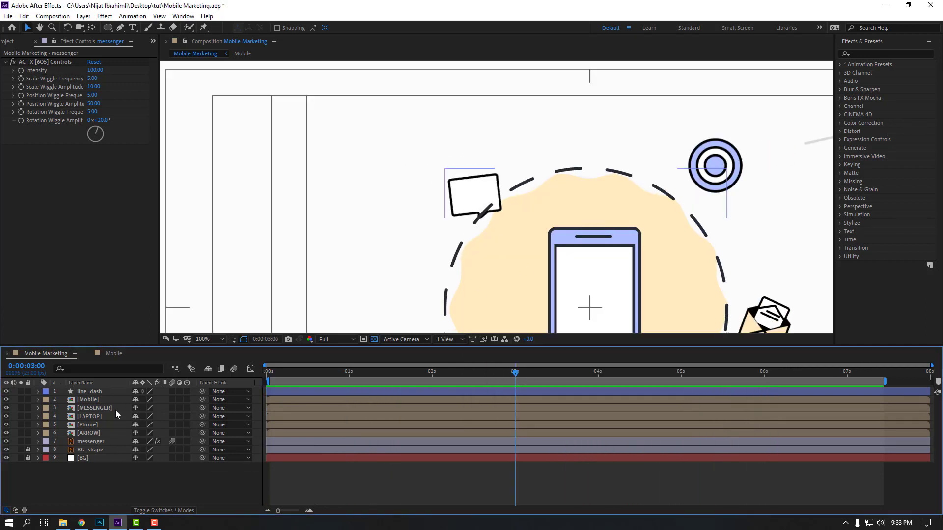
left_click(96, 71)
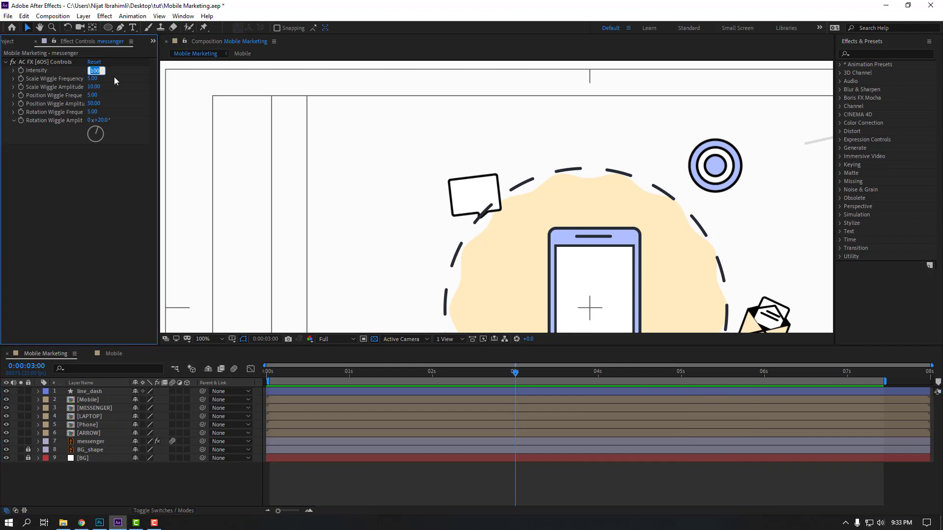
type("10")
key("Return")
key("space")
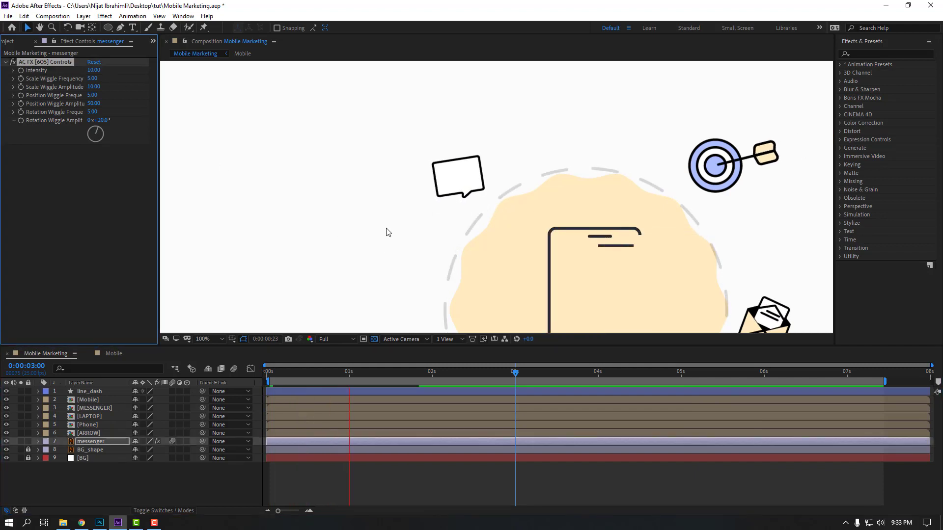
key("comma")
key("comma")
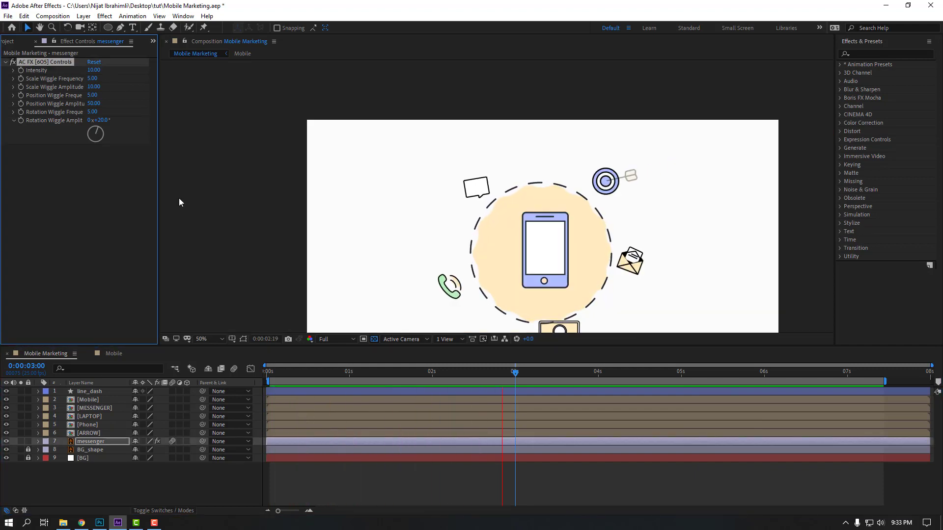
key("space")
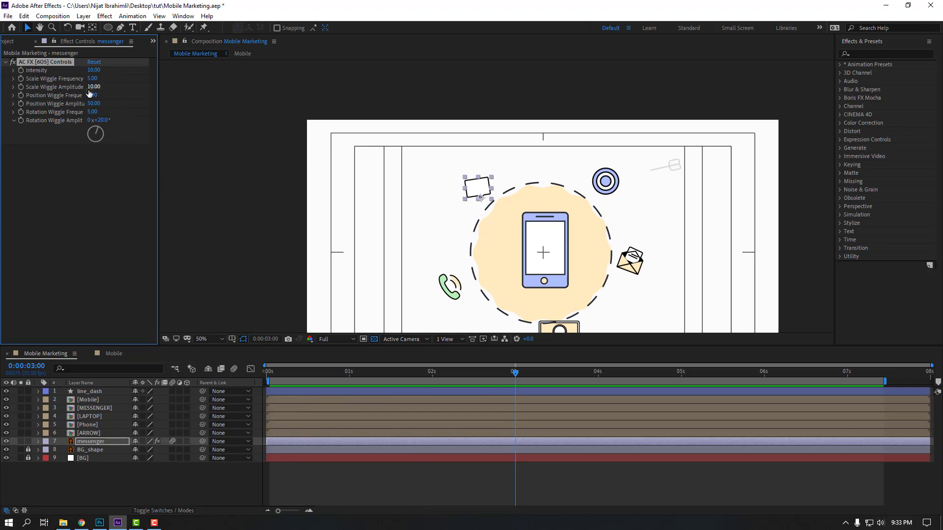
type("5")
Step: Set Scale Wiggle Amplitude to 5 and Intensity to 5, then preview
key("Return")
key("space")
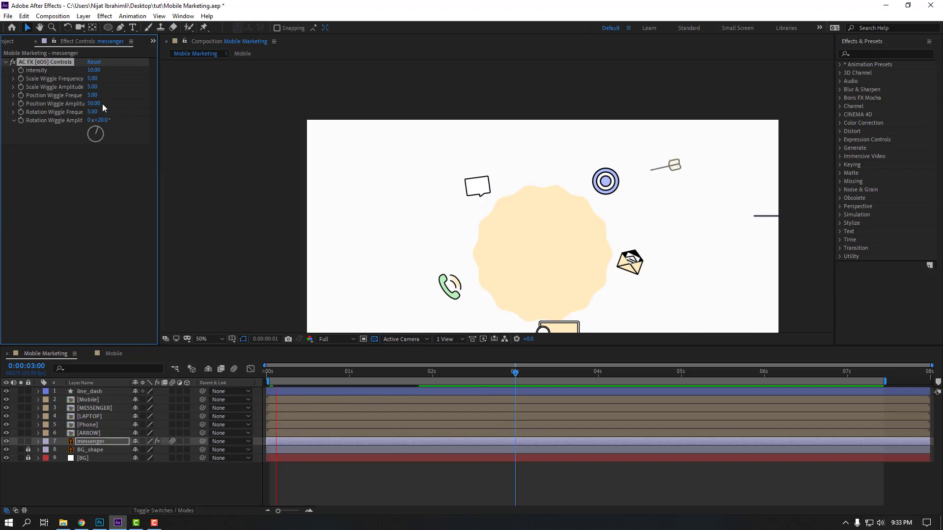
key("space")
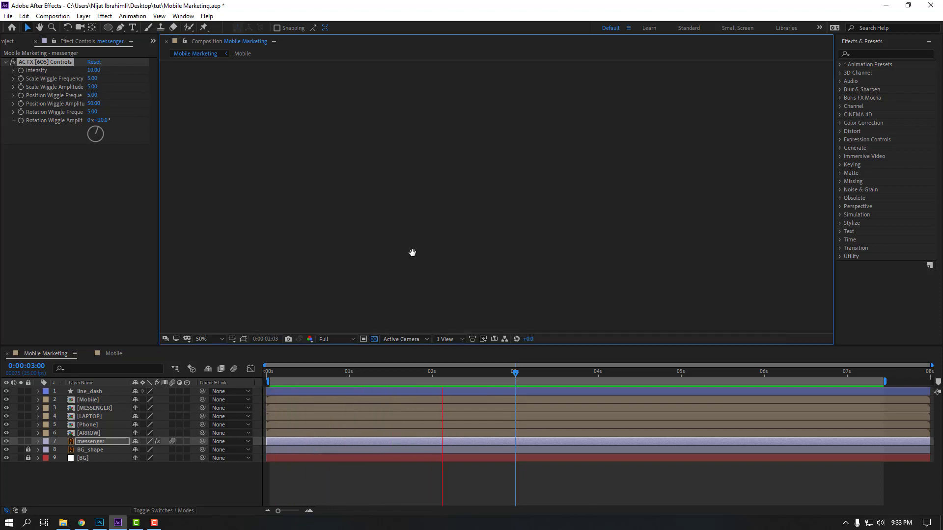
left_click(94, 71)
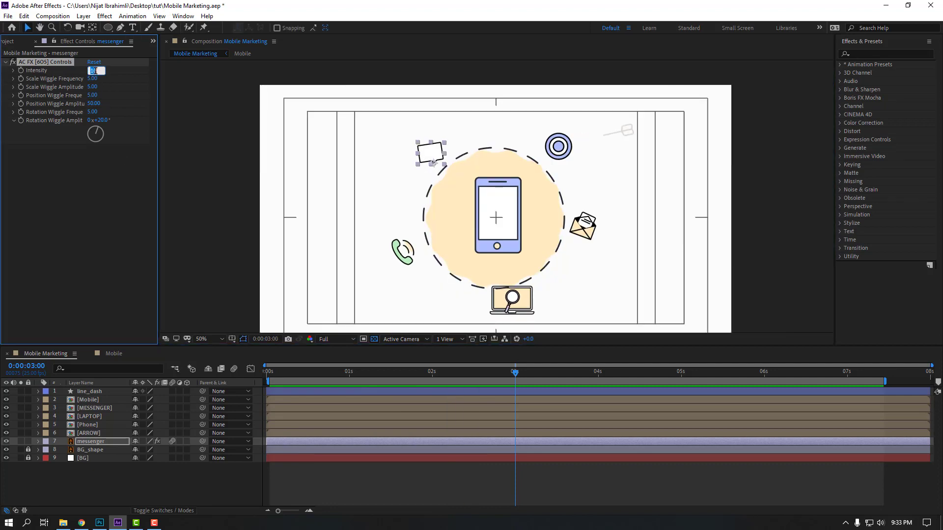
type("5")
key("Return")
key("space")
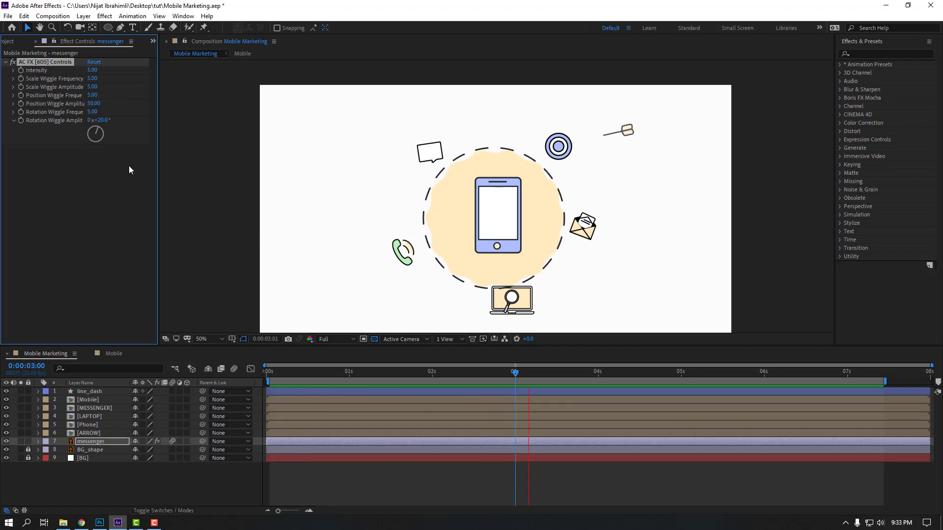
key("space")
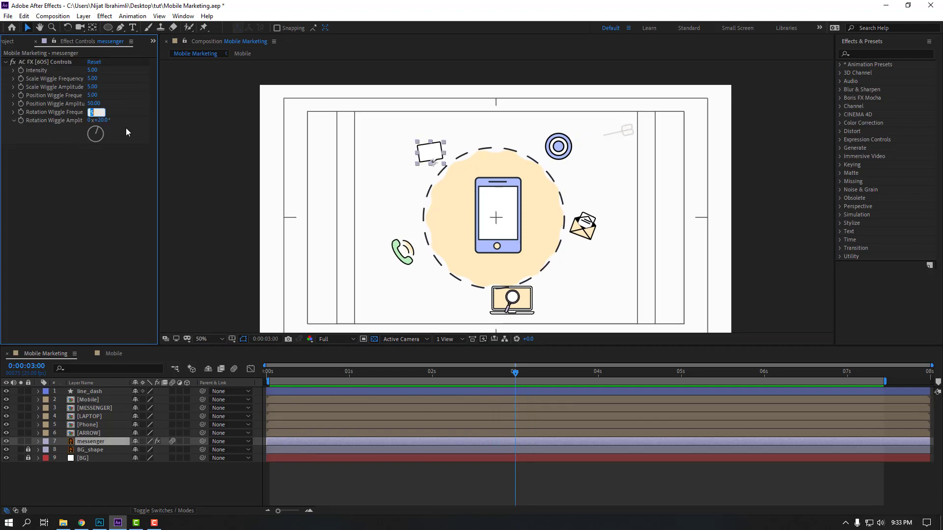
Step: Set Rotation Wiggle Frequency to 15, preview, and fit the viewer zoom
type("5")
key("Return")
key("space")
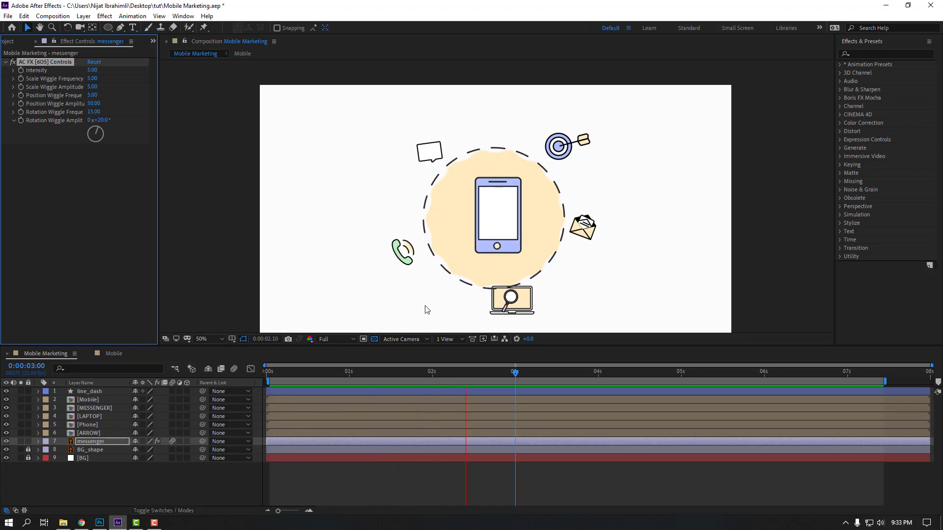
left_click(200, 339)
left_click(201, 165)
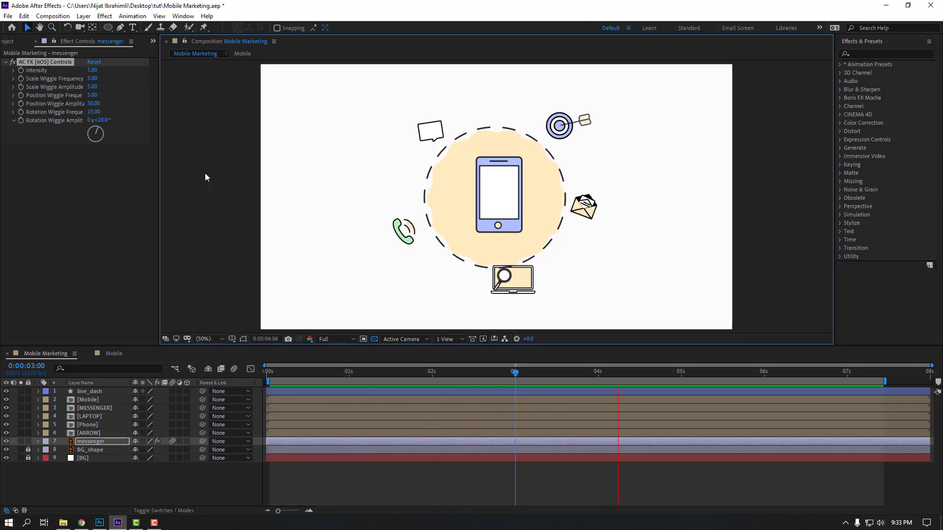
left_click(488, 373)
mouse_move(487, 373)
left_mouse_down()
mouse_move(269, 381)
mouse_move(479, 373)
left_mouse_up()
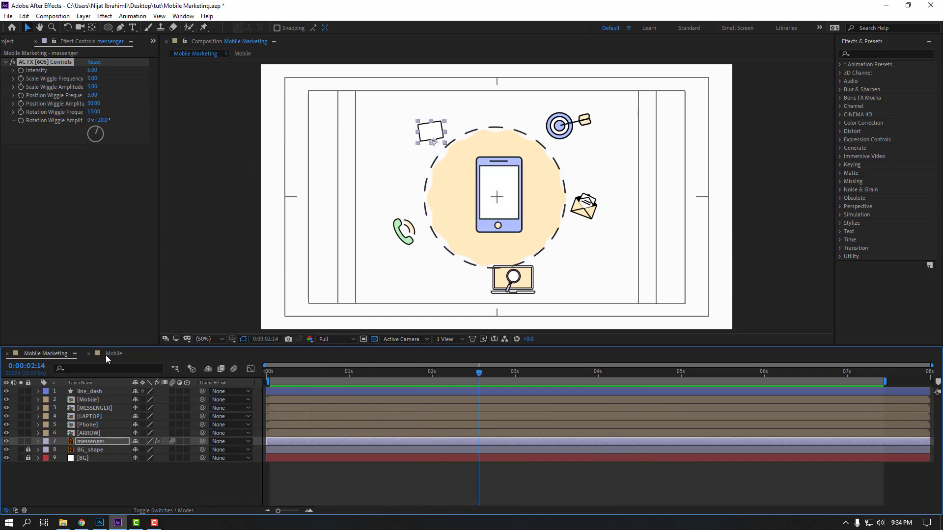
Step: In the Mobile comp, move mobile_display to the top of the layer stack
left_click(110, 354)
left_click(89, 402)
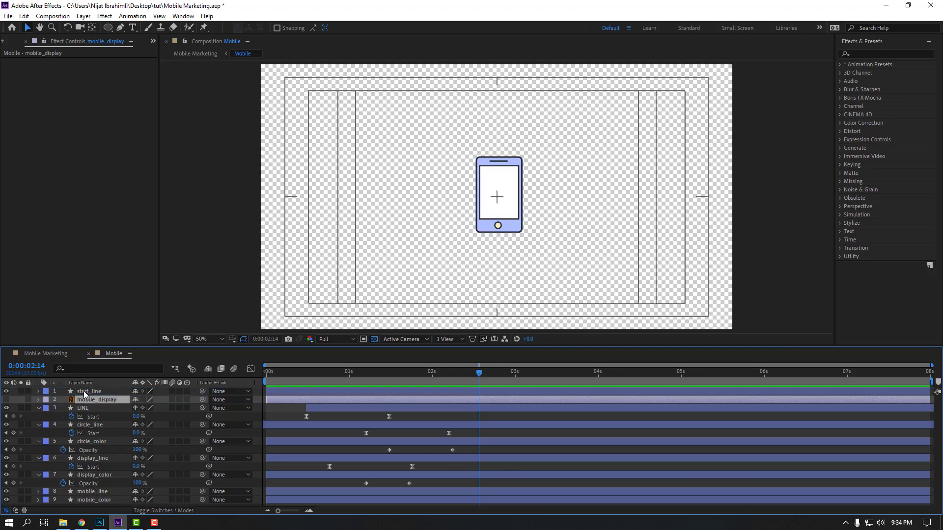
left_click_drag(85, 395, 20, 397)
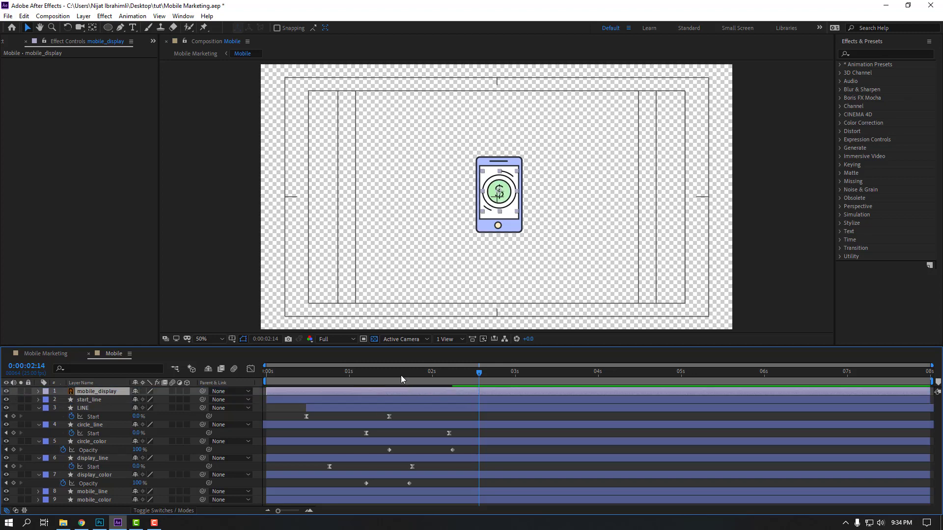
left_click_drag(401, 376, 276, 371)
left_click_drag(377, 374, 445, 372)
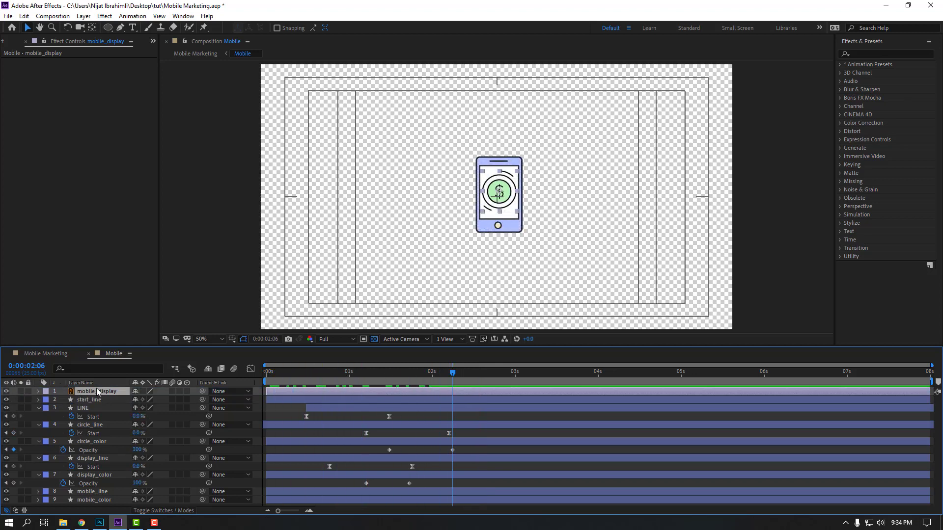
Step: Keyframe mobile_display Opacity from 0% to 100% for a fade-in
type("t")
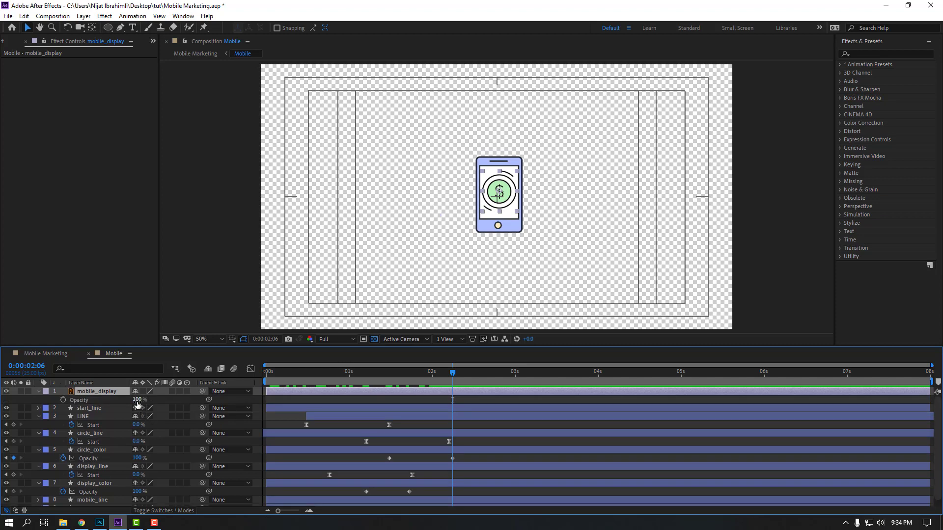
type("0")
key("Return")
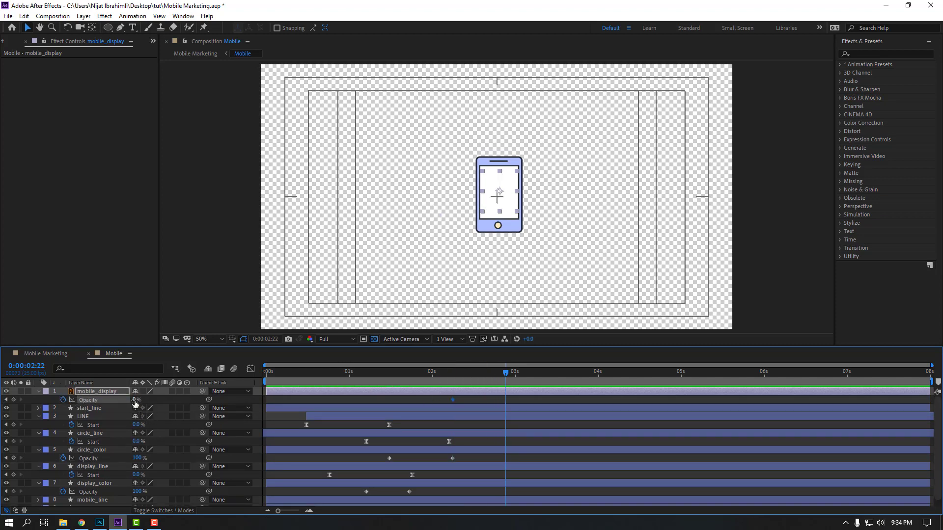
type("00")
key("Return")
key("slash")
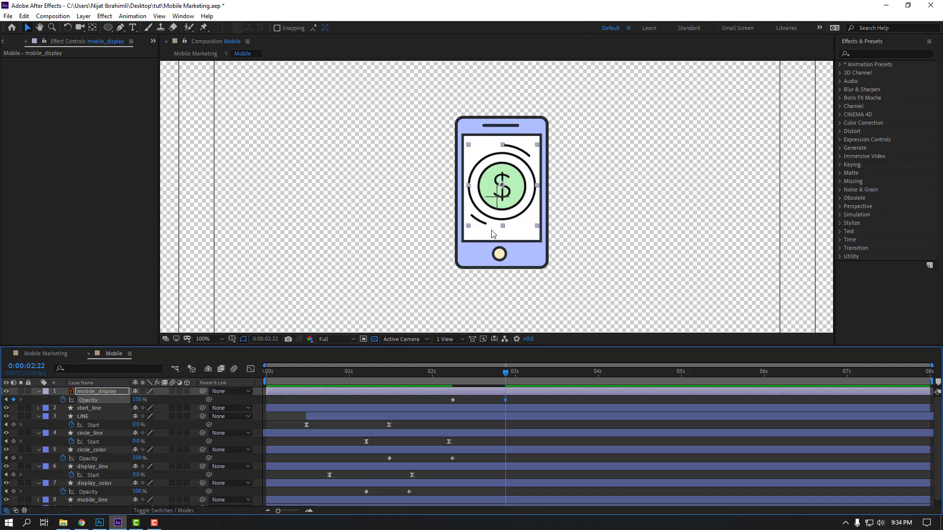
Step: Apply Easy Ease to both mobile_display Opacity keyframes
right_click(455, 400)
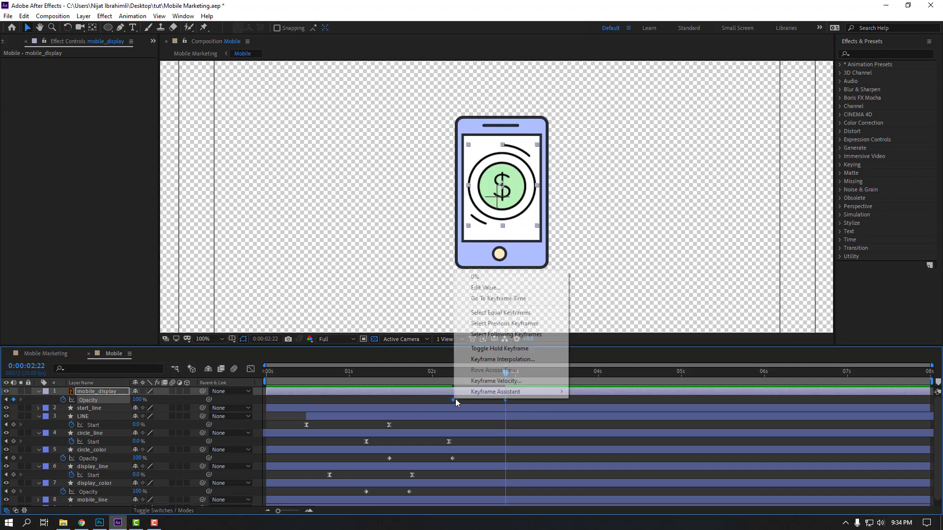
mouse_move(515, 395)
left_click(604, 425)
left_click(543, 401)
Step: Preview the phone display fade and return to Mobile Marketing
key("space")
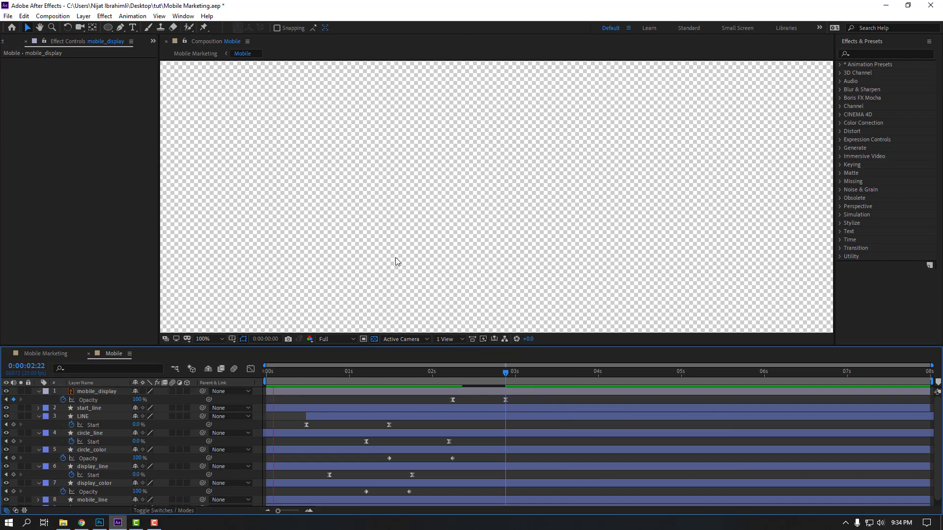
key("comma")
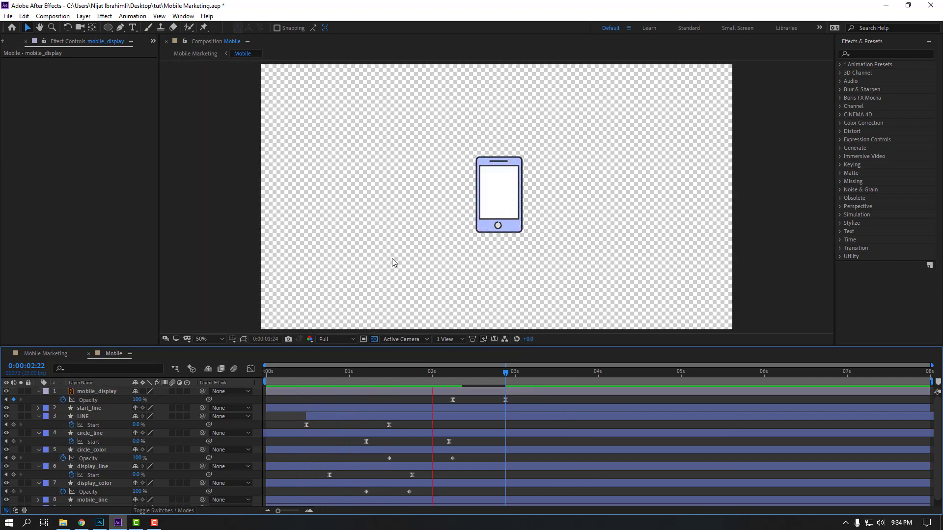
key("apostrophe")
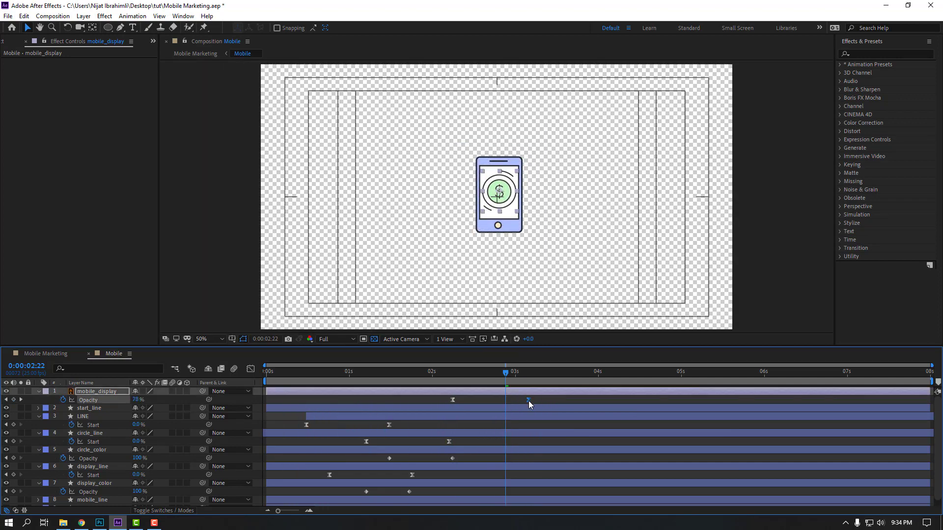
left_click(43, 355)
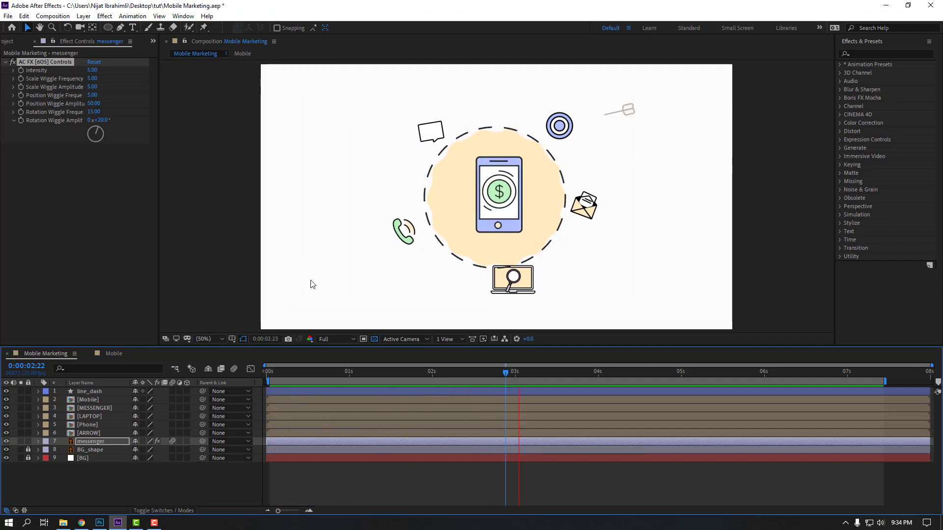
Step: In the Mobile comp, drag mobile_display's Opacity keyframes earlier so the phone display fades in sooner
key("space")
left_click(114, 354)
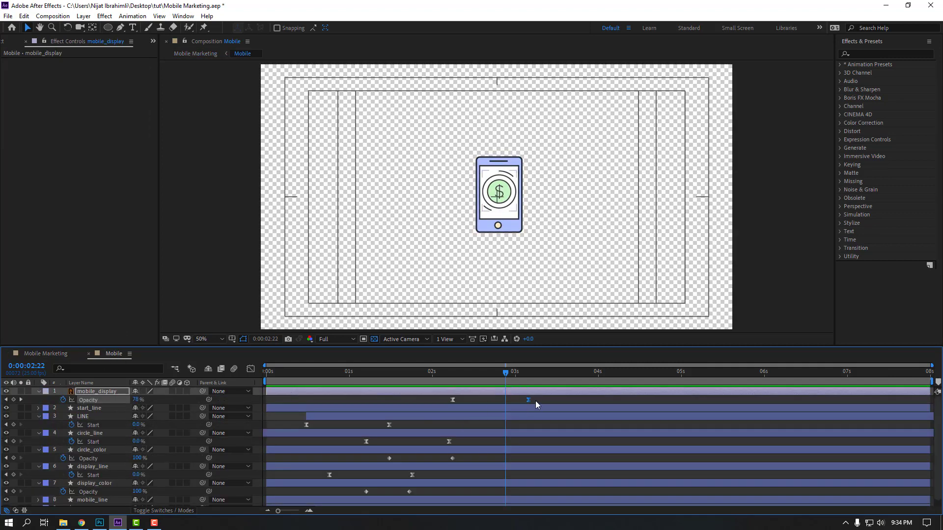
mouse_move(430, 378)
left_mouse_down()
mouse_move(419, 376)
mouse_move(425, 403)
left_mouse_up()
Step: Preview the Mobile Marketing composition, then return to its first frame
left_click(39, 357)
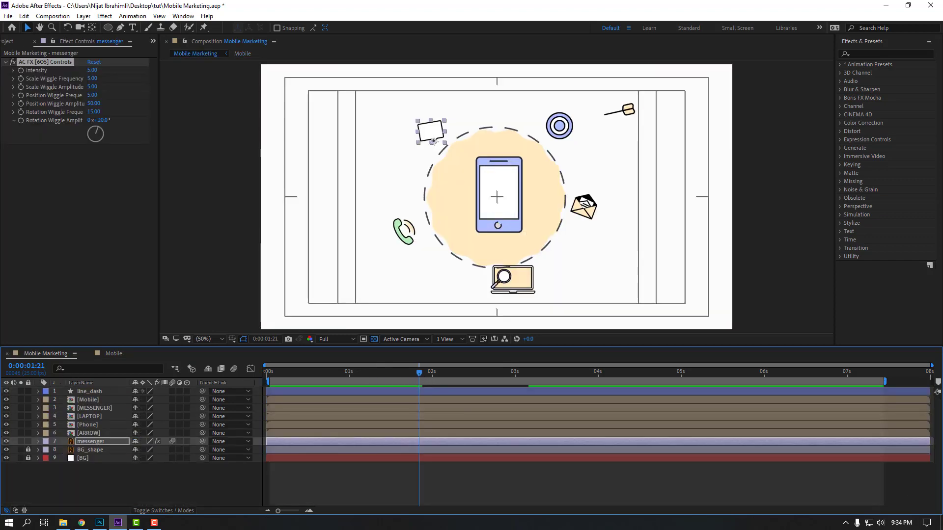
left_click(451, 492)
key("space")
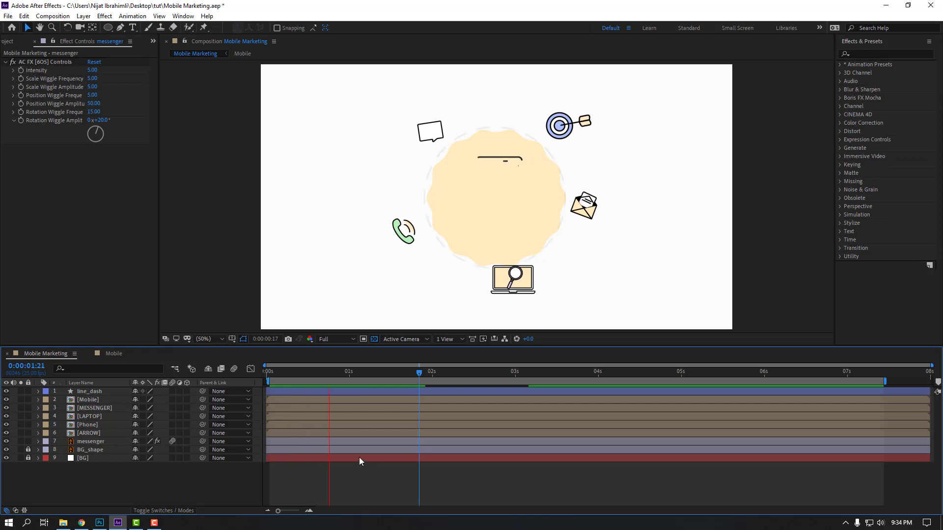
left_click(264, 374)
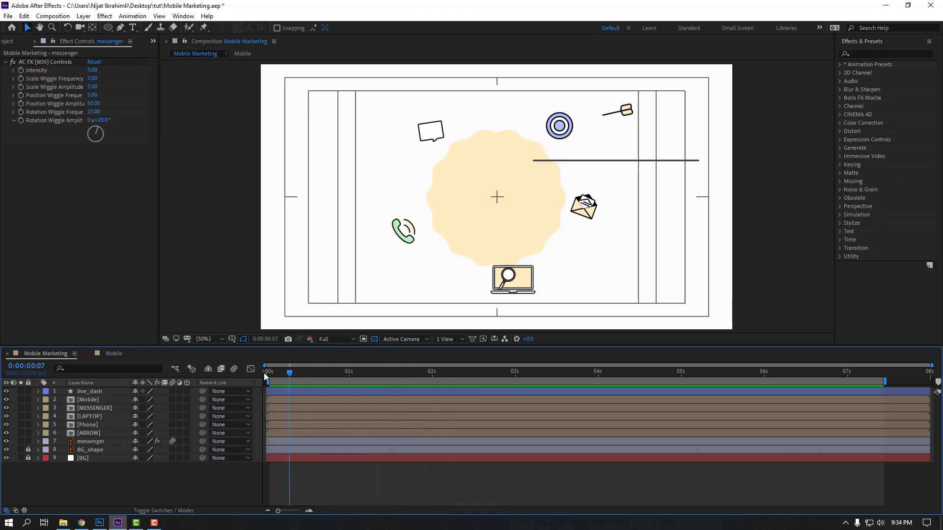
left_click(264, 372)
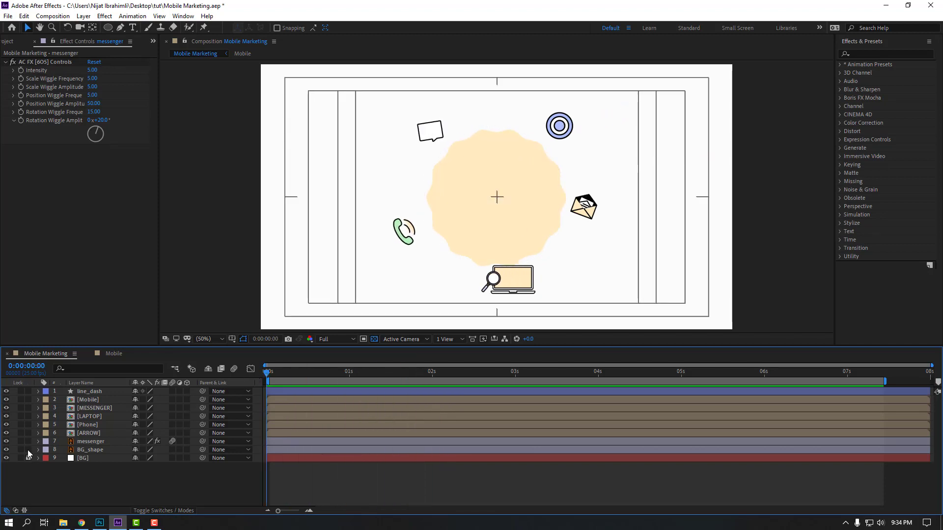
Step: Keyframe BG_shape's Opacity at 0% near the start and 100% at 1:17
left_click(89, 450)
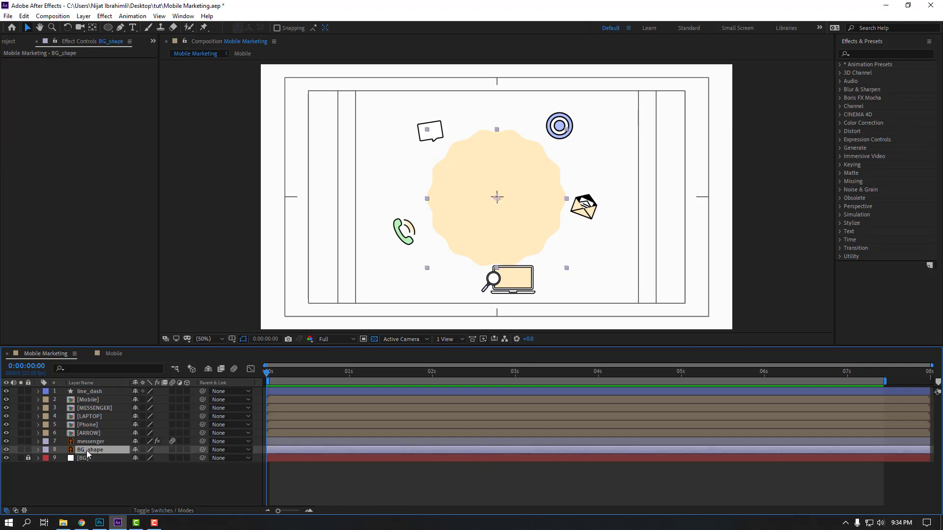
type("t")
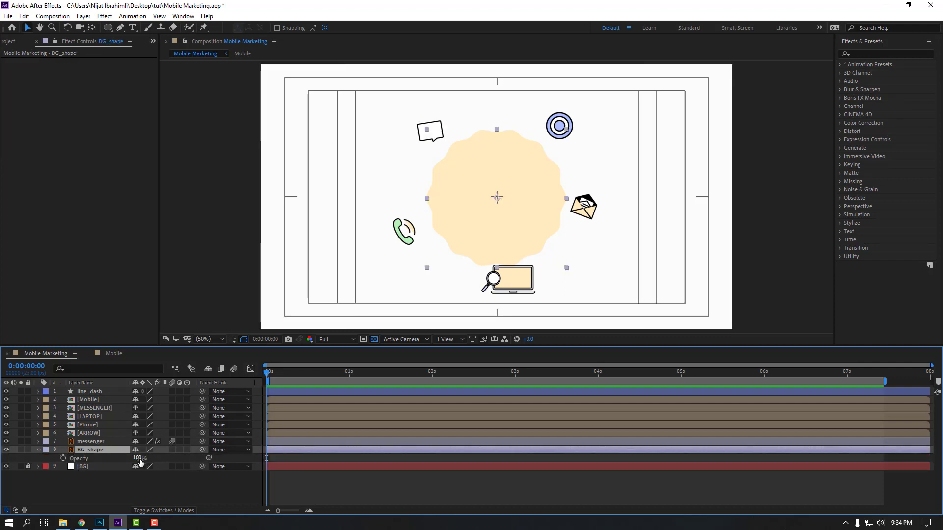
type("0")
key("Return")
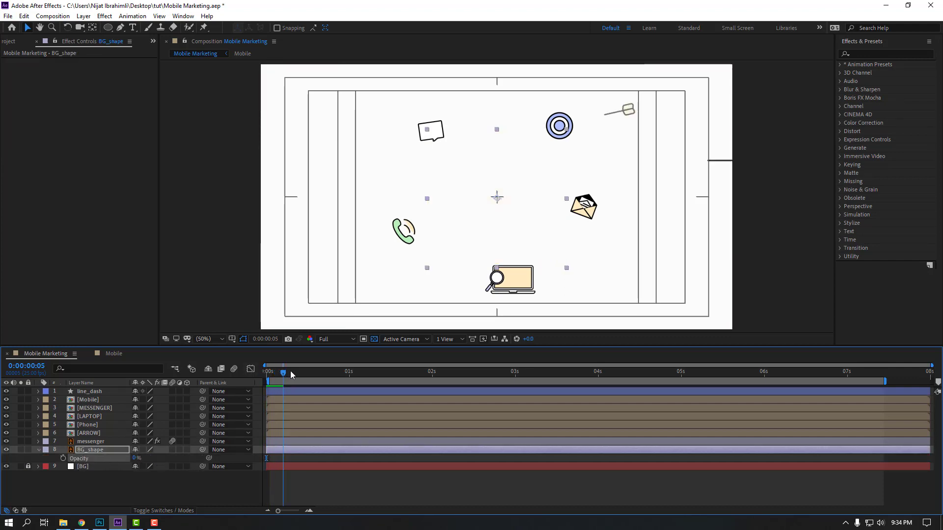
left_click_drag(291, 374, 339, 374)
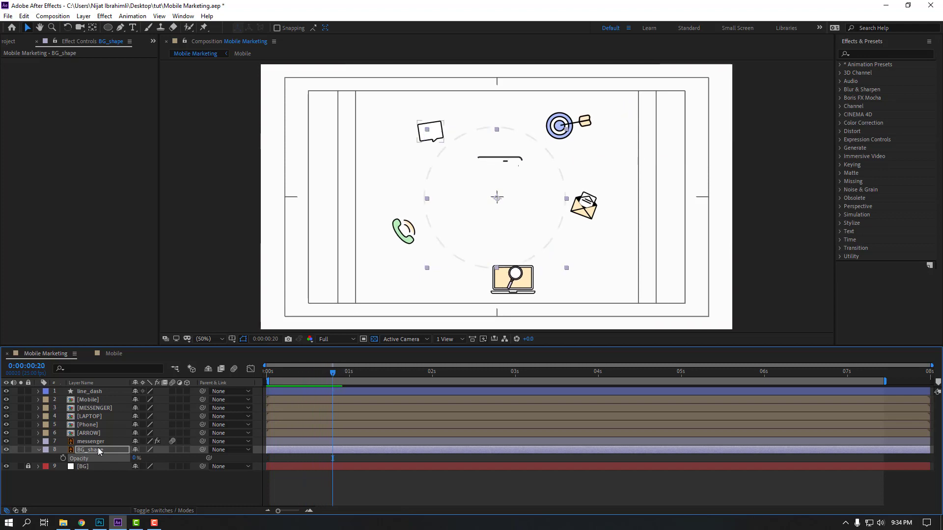
left_click_drag(345, 377, 405, 374)
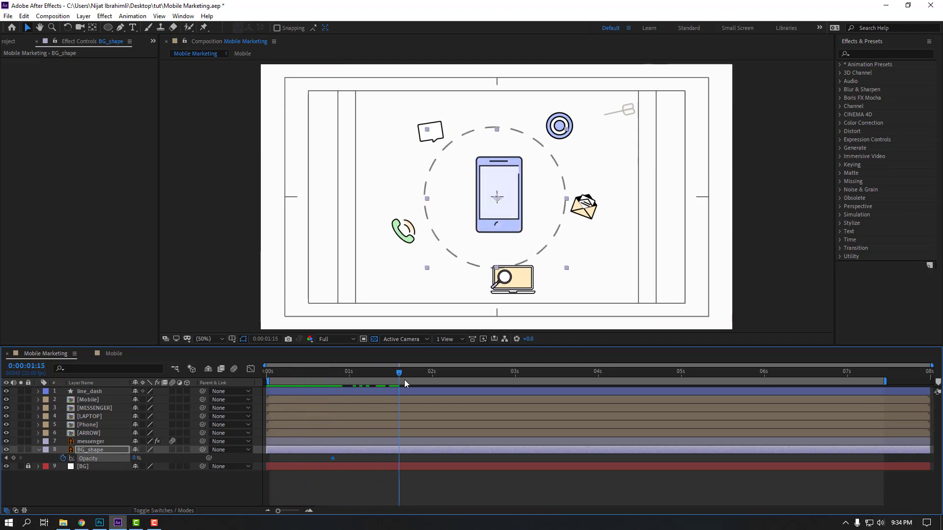
left_click(141, 458)
type("100")
key("Return")
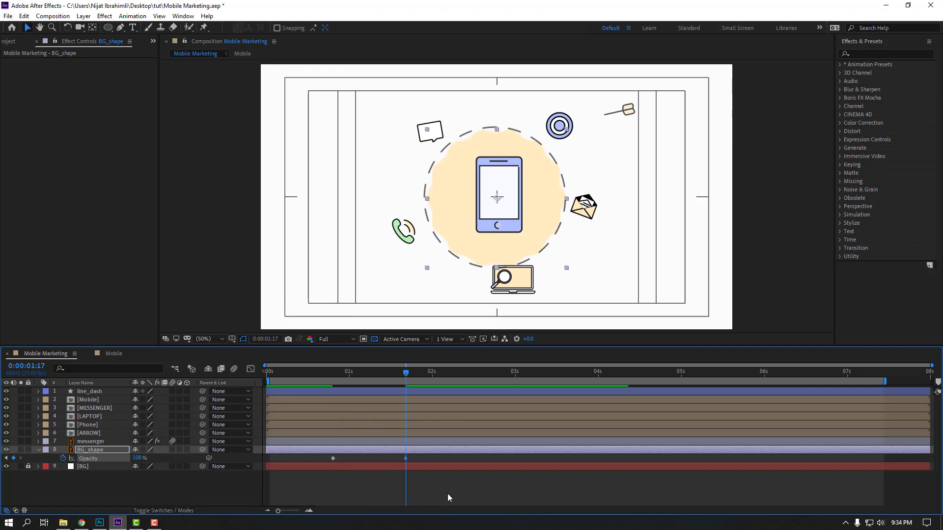
Step: Nudge the first opacity keyframe slightly earlier and apply Easy Ease to both keyframes
left_click_drag(332, 459, 315, 464)
right_click(315, 460)
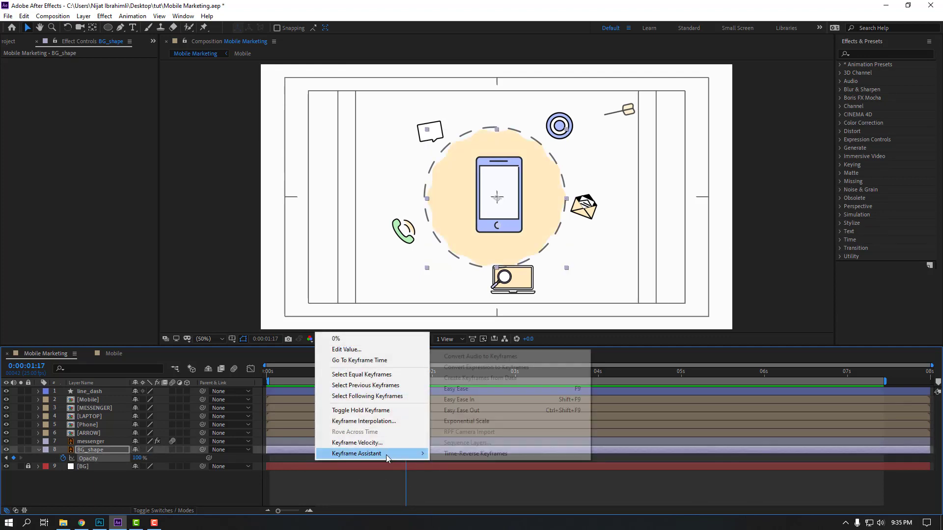
mouse_move(383, 453)
left_click(467, 386)
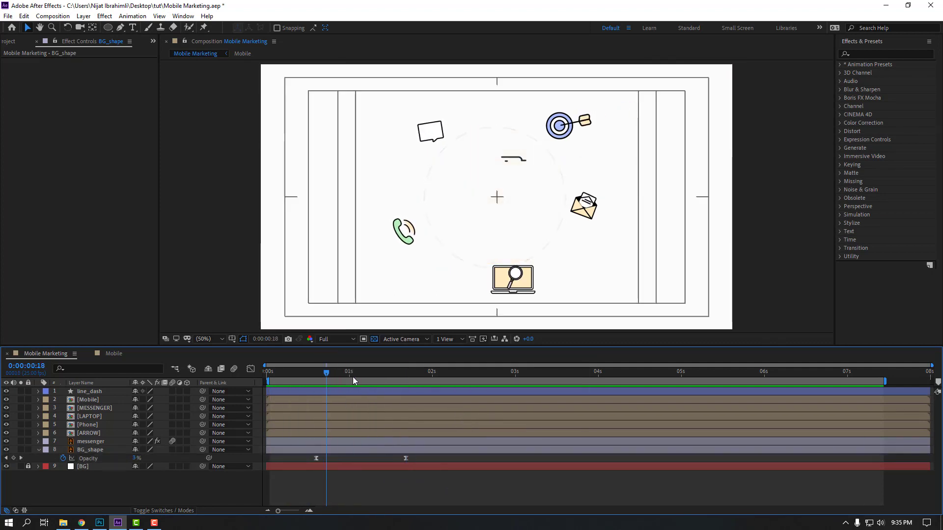
Step: Find Wave Warp by searching 'wave' in Effects & Presets, apply it to BG_shape, and preview
left_click(858, 52)
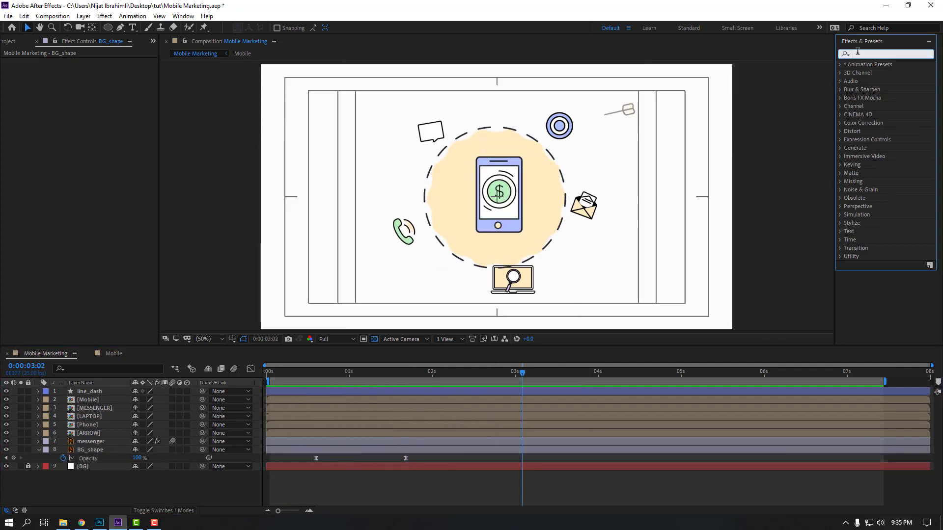
type("wave")
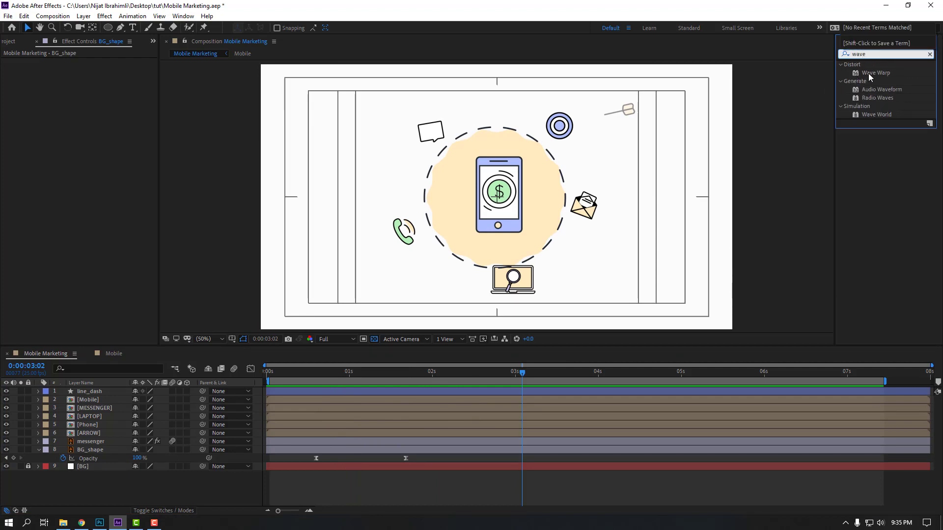
left_click_drag(869, 74, 93, 450)
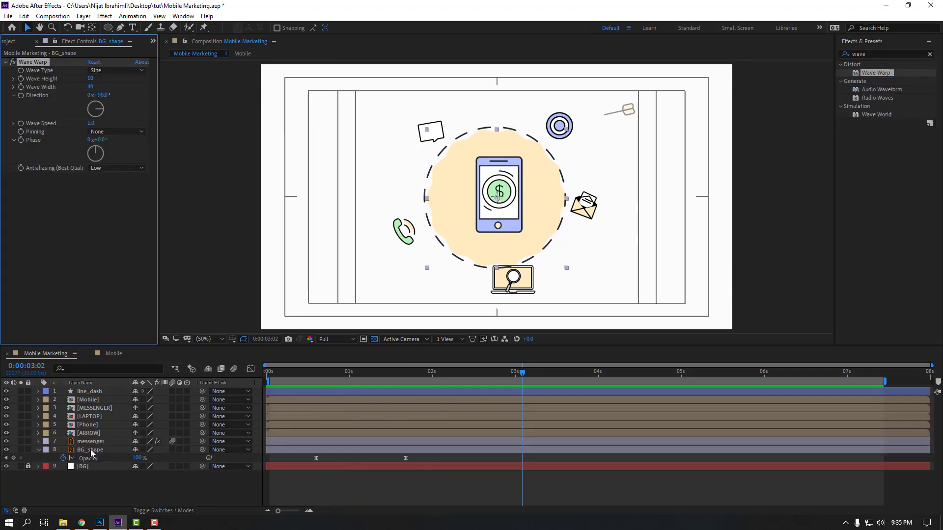
key("space")
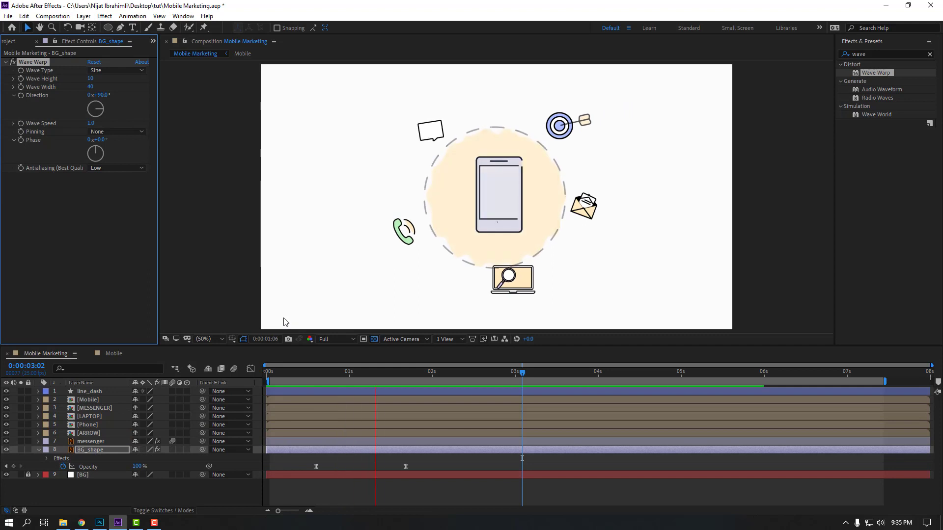
Step: Increase Wave Warp's Wave Width to 184 and preview the rippling blob edge
scroll(502, 198, "up", 2)
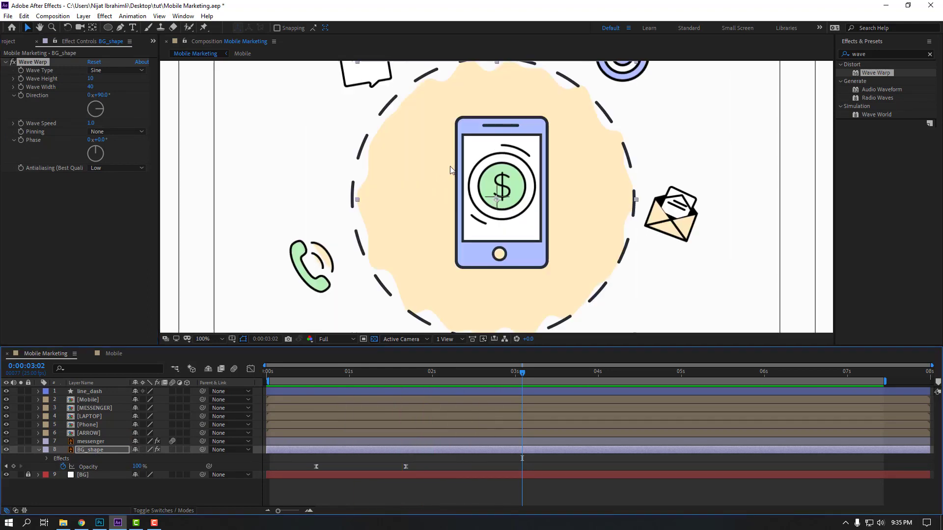
left_click_drag(476, 149, 460, 185)
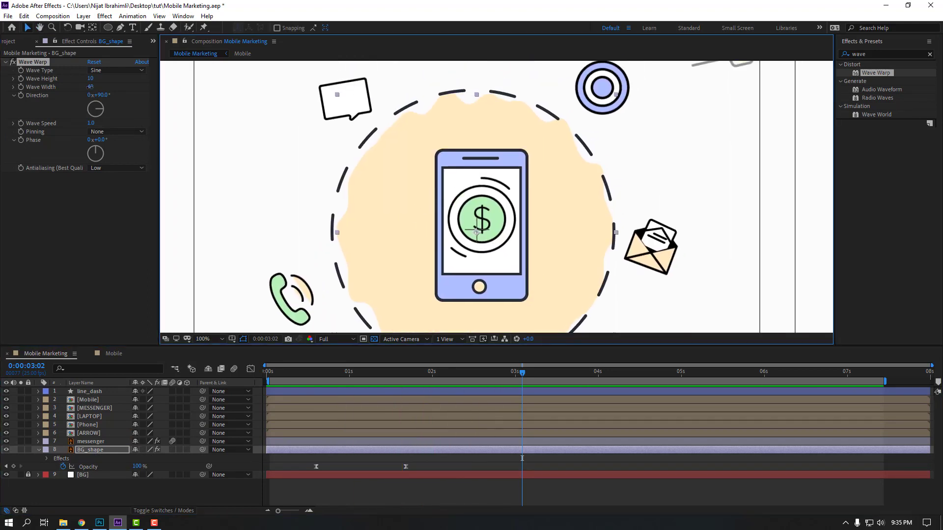
left_click_drag(90, 87, 105, 88)
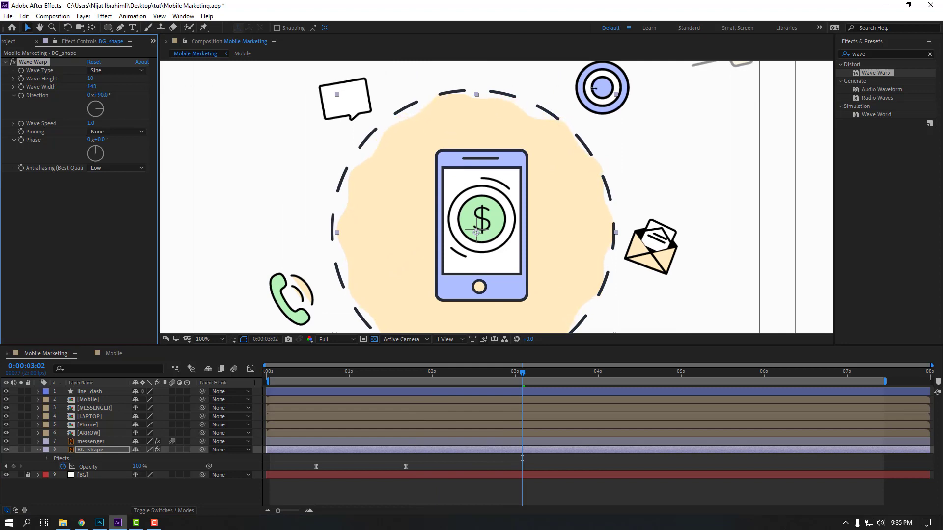
key("space")
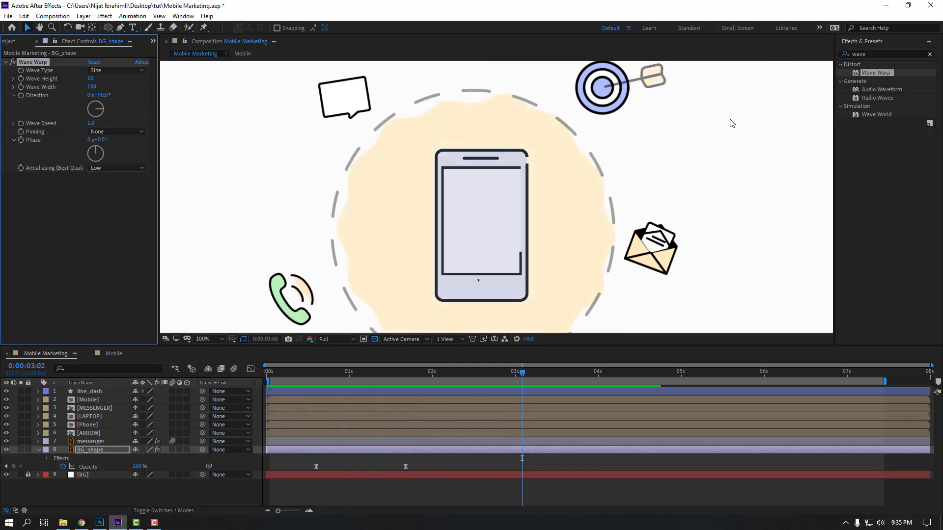
Step: Fit the whole composition in the viewer
scroll(460, 232, "down", 2)
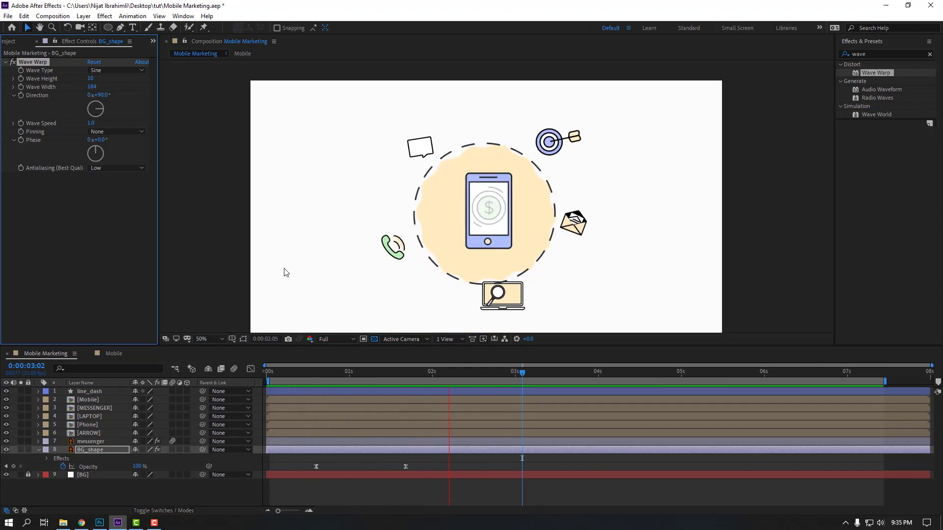
left_click(209, 339)
left_click(214, 175)
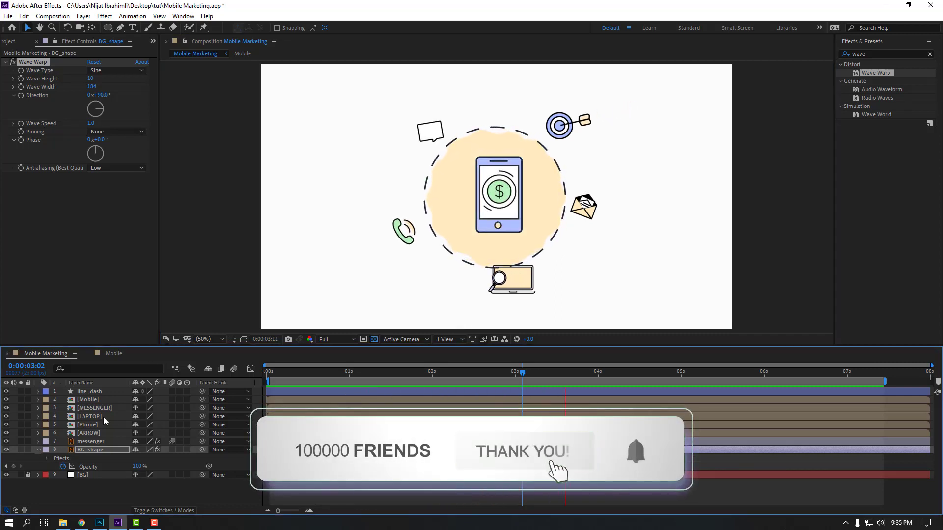
key("u")
key("comma")
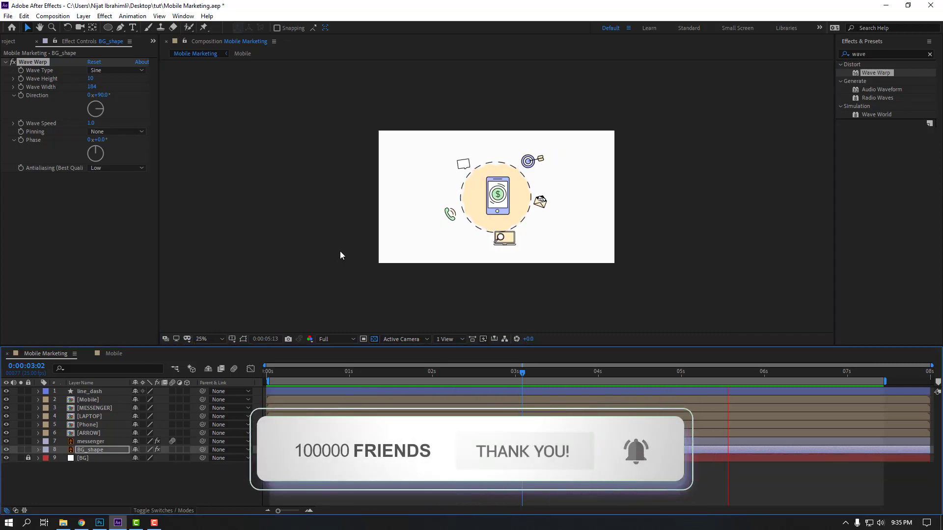